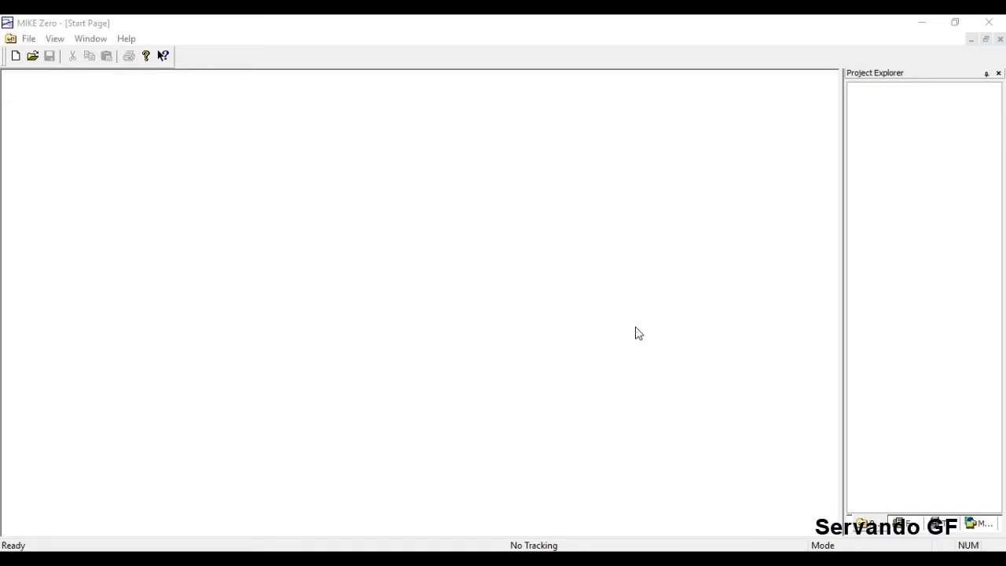
Browse for an existing file, then cancel without opening anything.
click(28, 39)
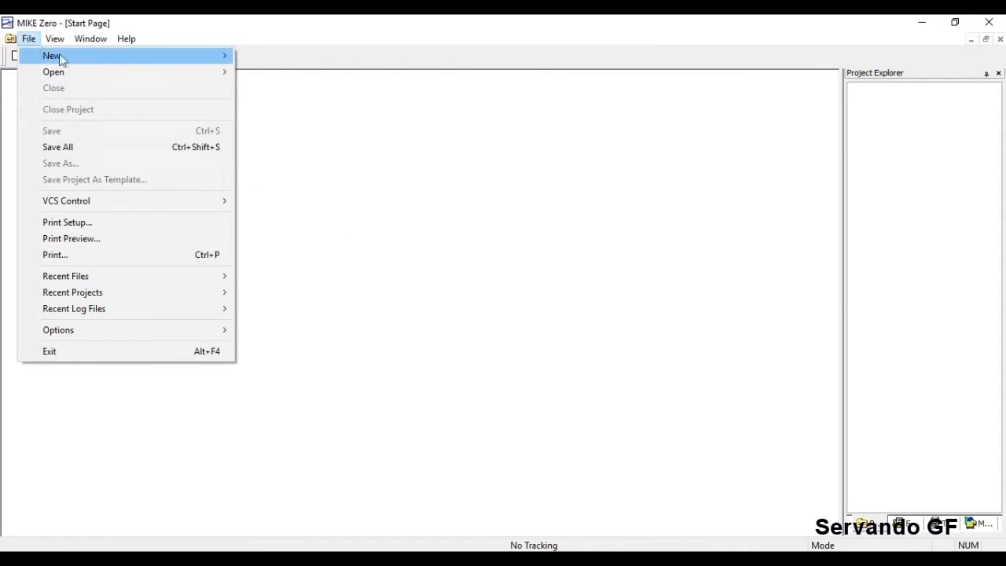
mouse_move(63, 58)
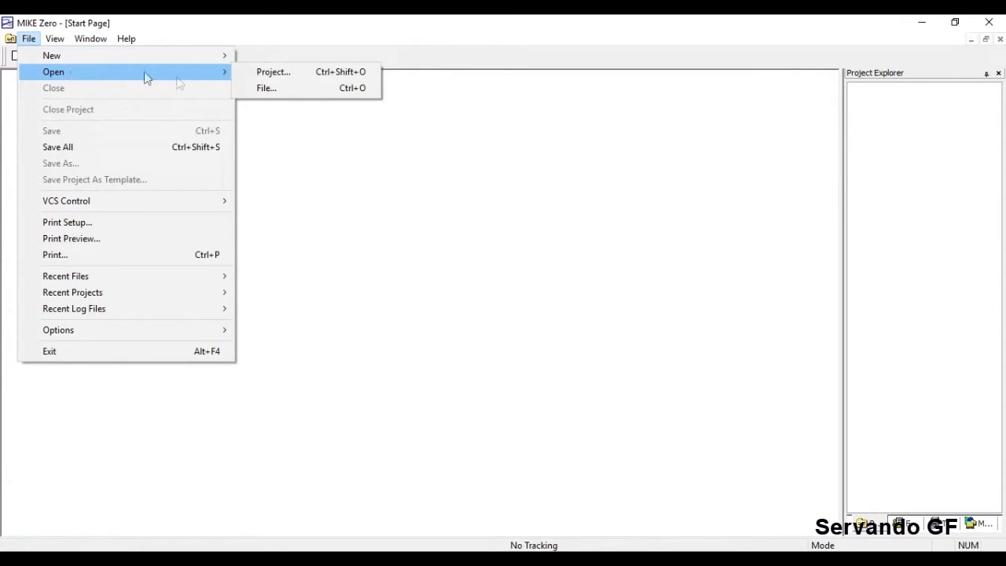
click(260, 88)
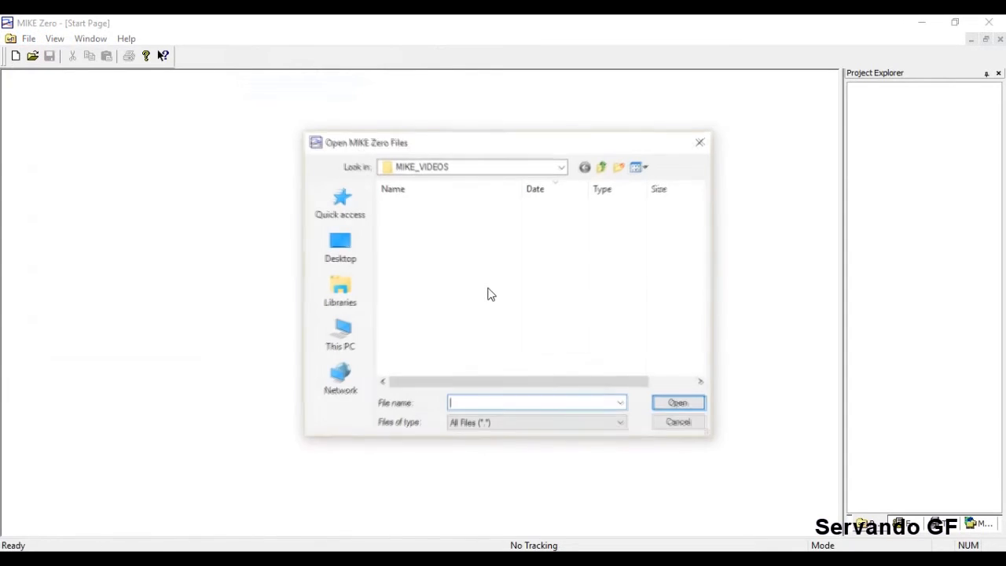
click(680, 423)
Start a new Bathymetries file, then abandon the bathymetry setup.
click(29, 39)
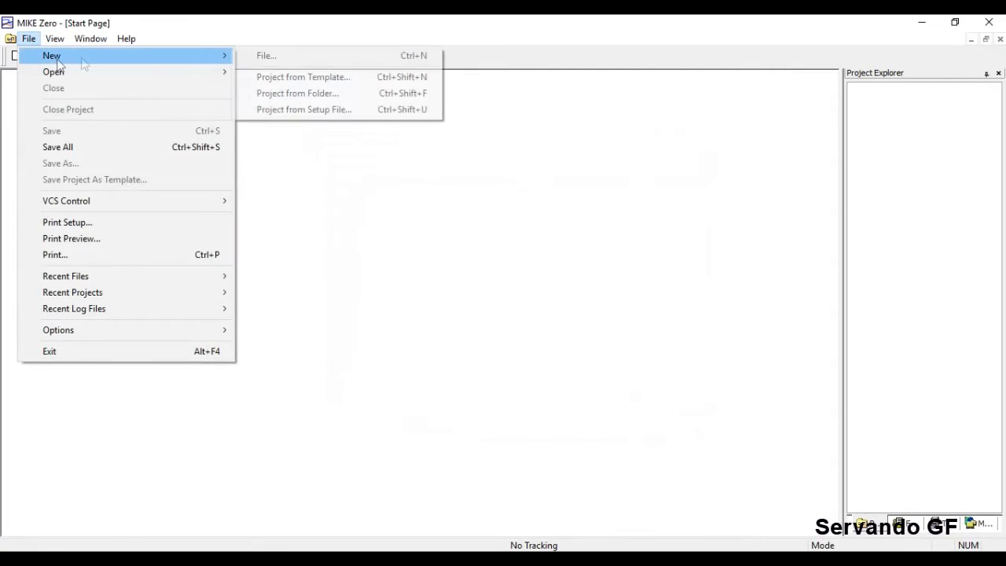
click(263, 55)
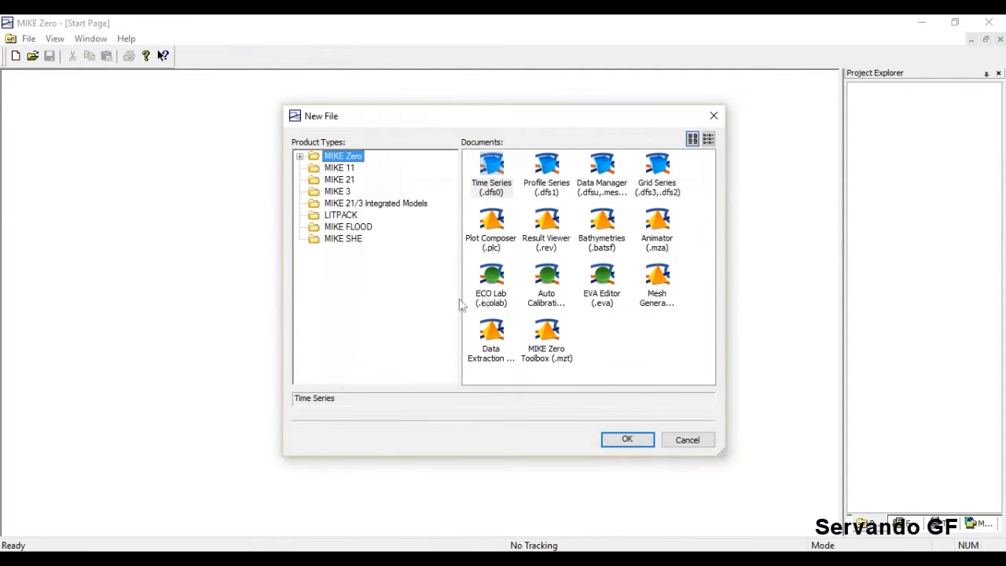
click(603, 223)
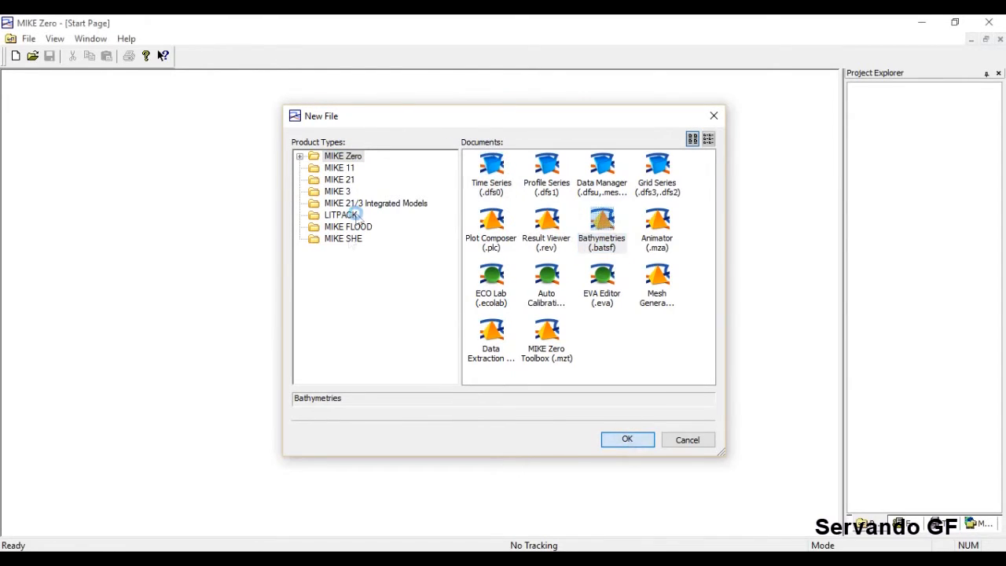
click(670, 176)
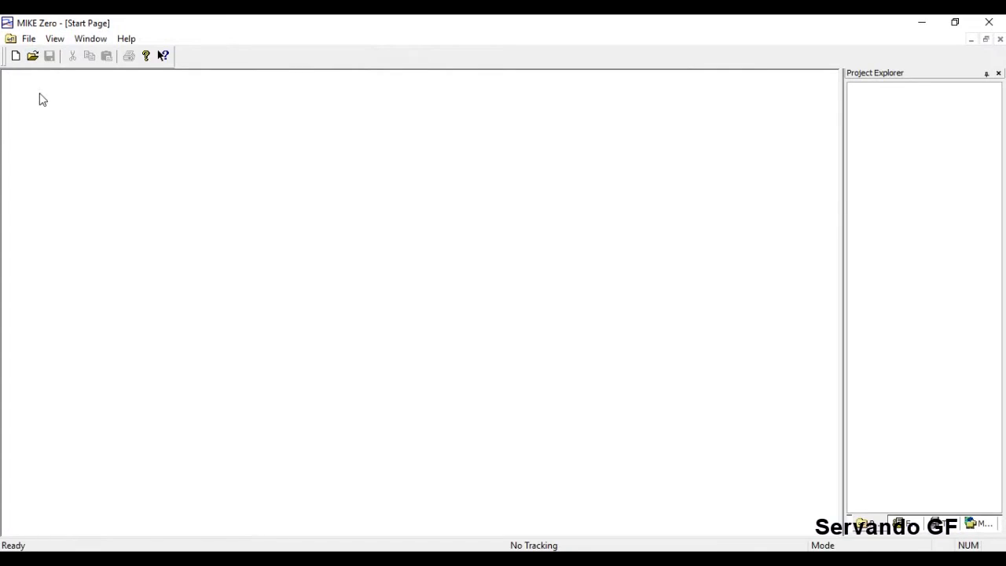
Open the Mesh_video file from the MIKE_VIDEOS folder.
click(28, 38)
mouse_move(52, 73)
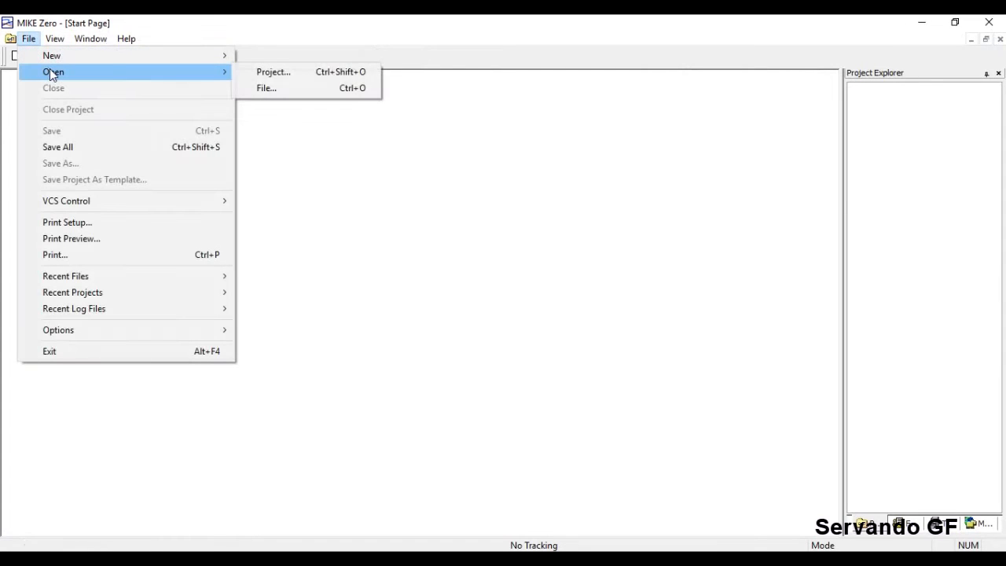
click(269, 88)
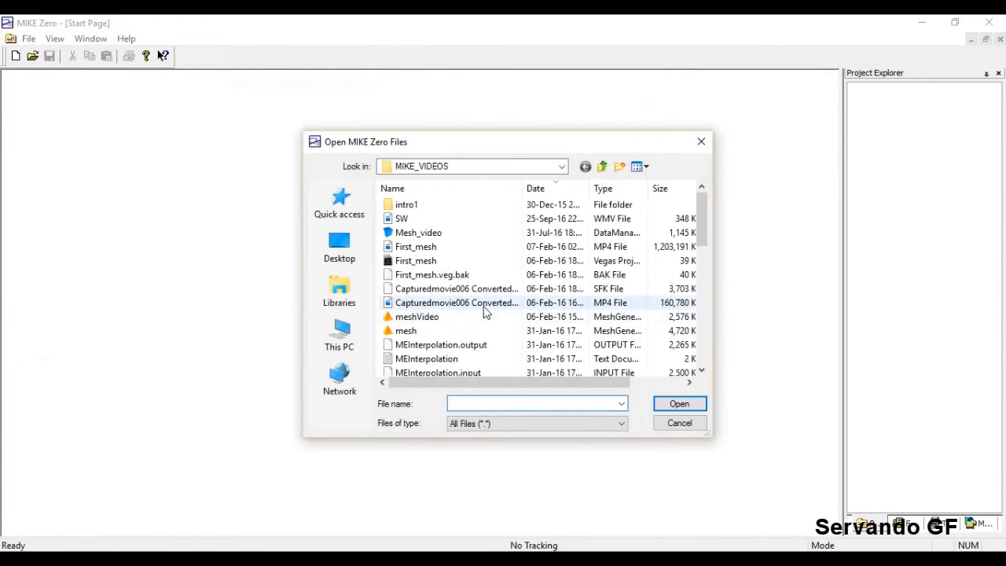
click(457, 233)
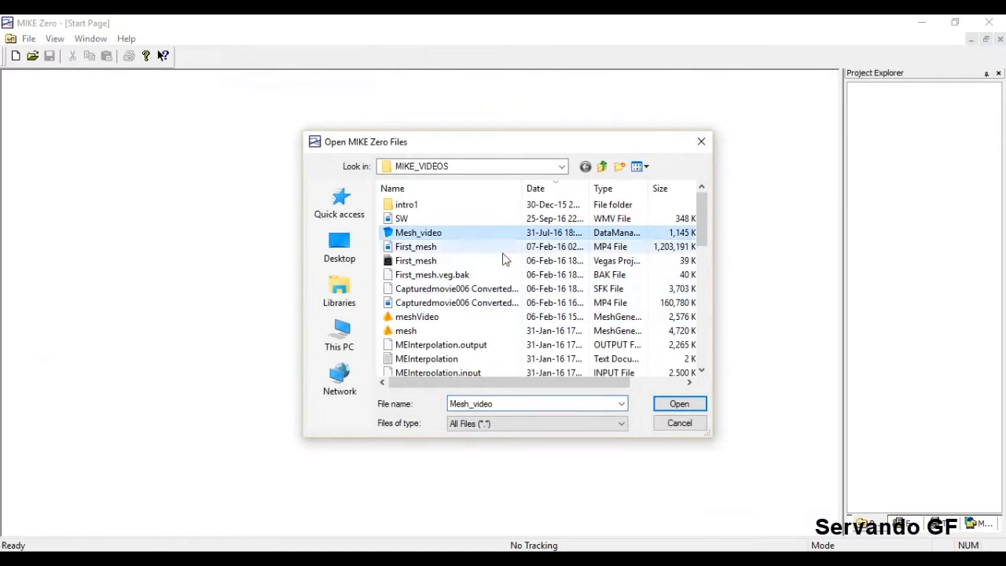
click(680, 407)
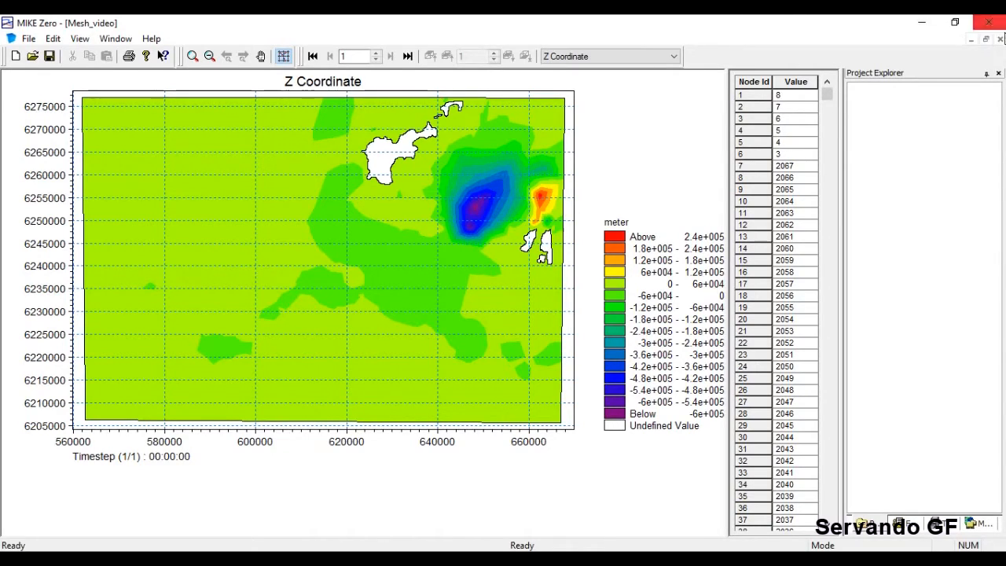
Close Mesh_video, create a new MIKE 21 Spectral Waves FM setup and expand Spectral Wave Module.
click(1000, 40)
click(28, 39)
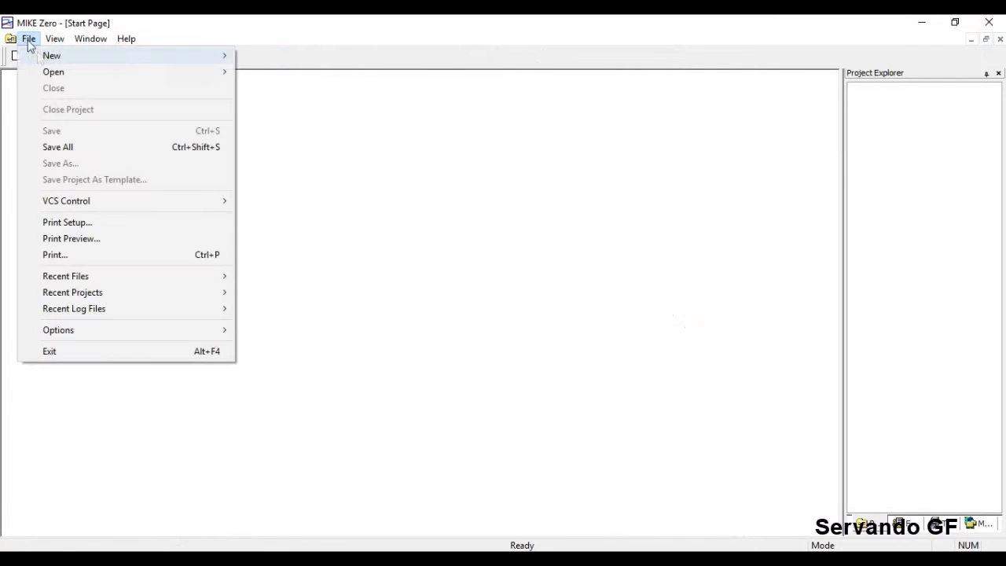
mouse_move(60, 63)
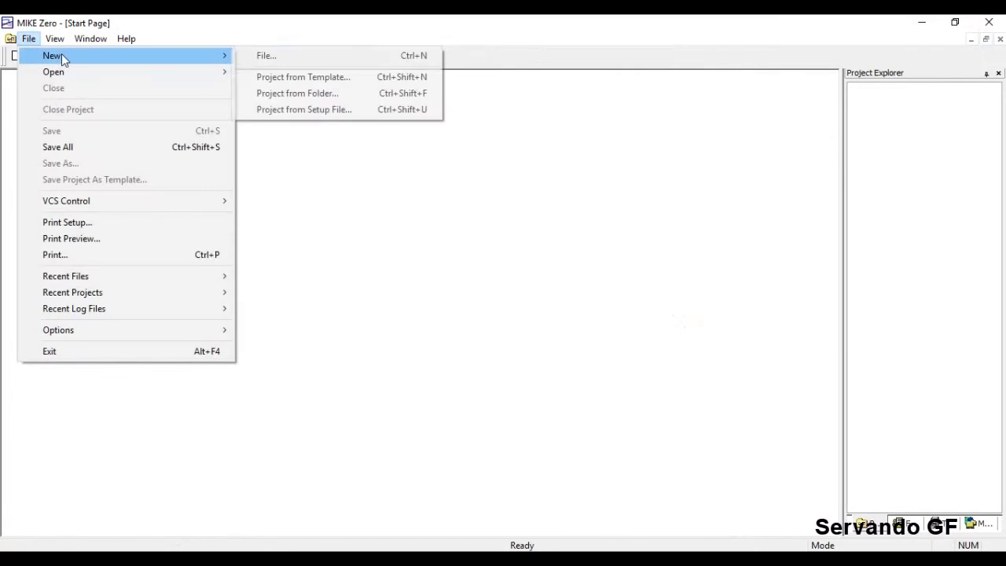
click(268, 58)
click(337, 180)
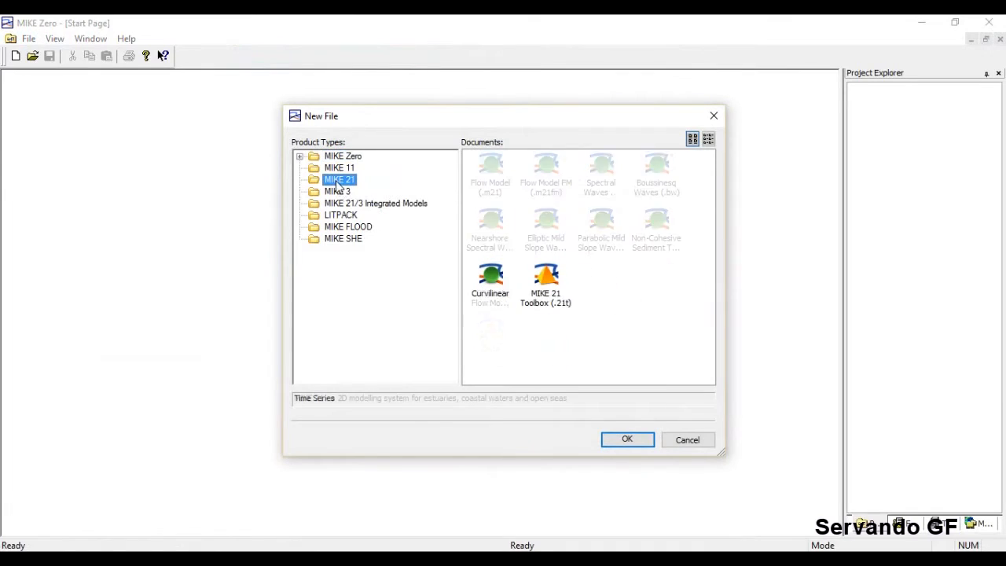
click(603, 179)
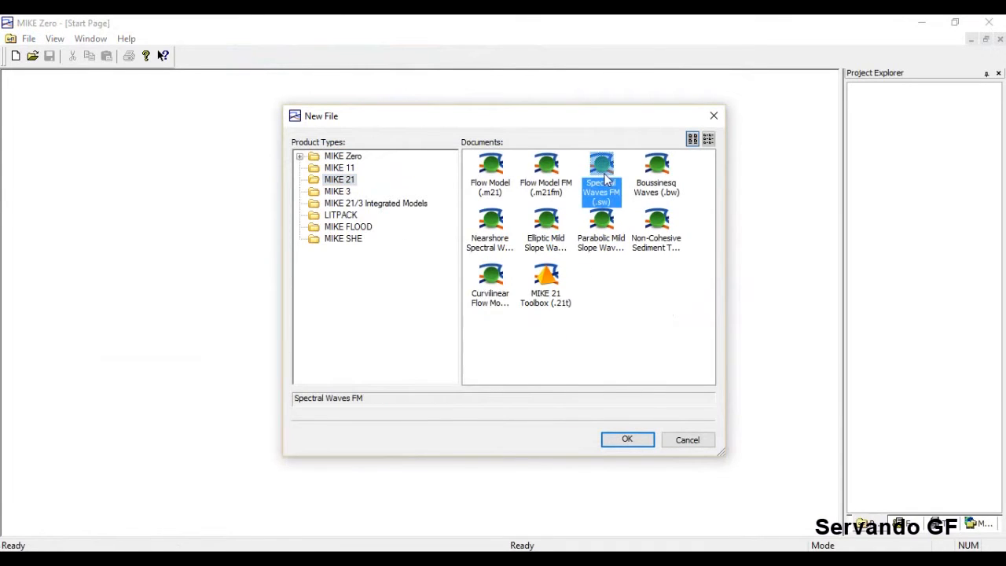
click(633, 440)
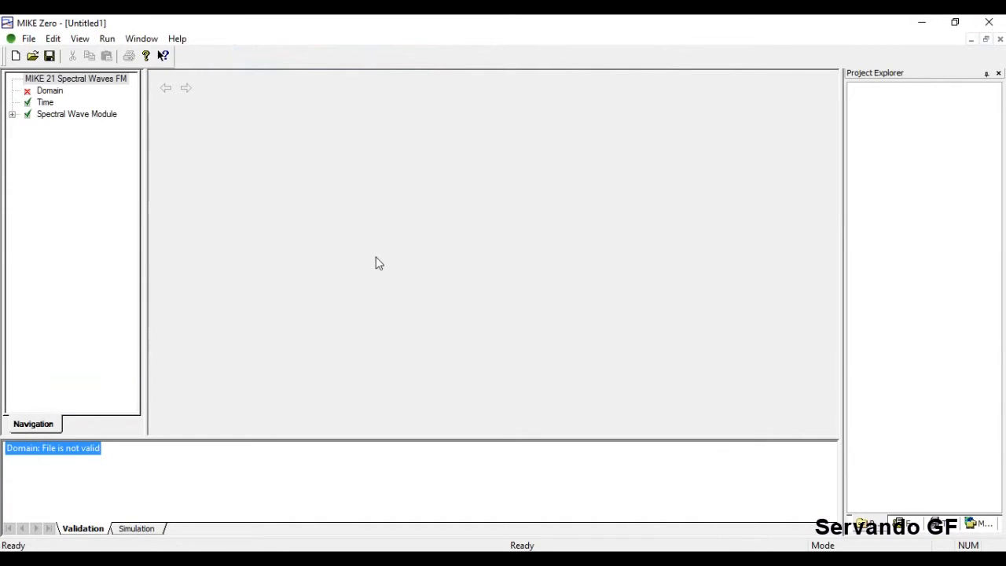
click(12, 114)
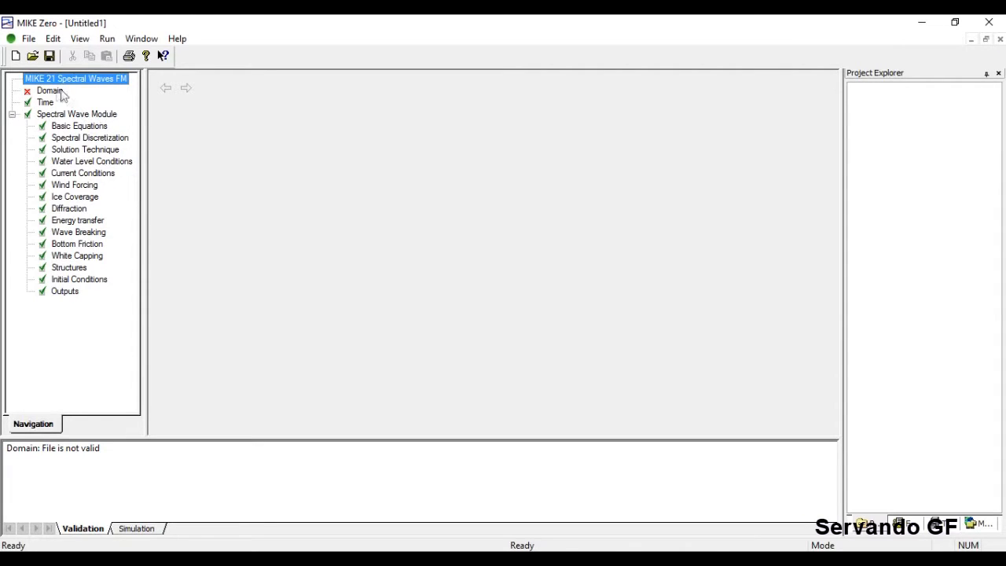
On the Domain page, load Mesh_video as the mesh file.
click(54, 92)
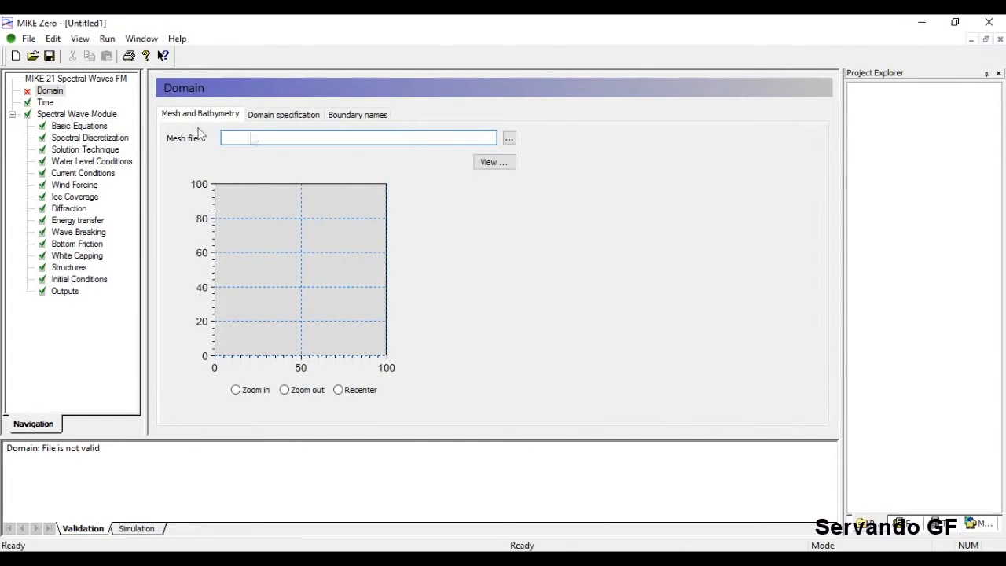
click(509, 139)
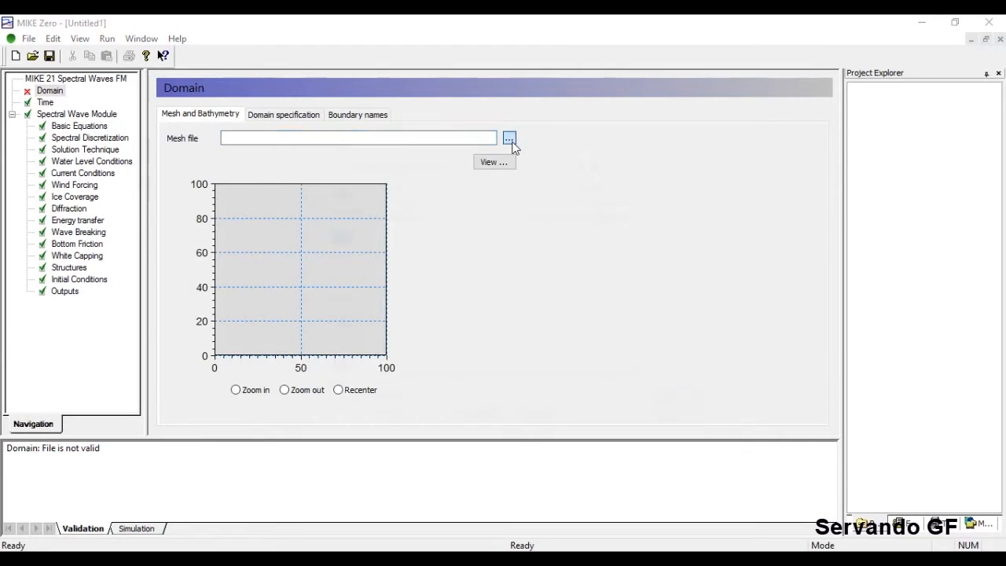
click(438, 220)
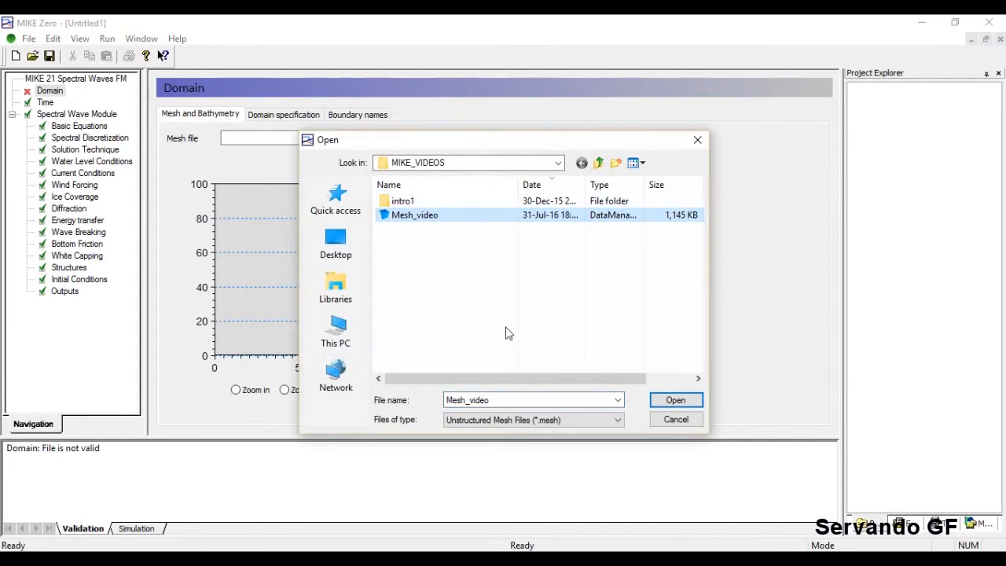
click(675, 401)
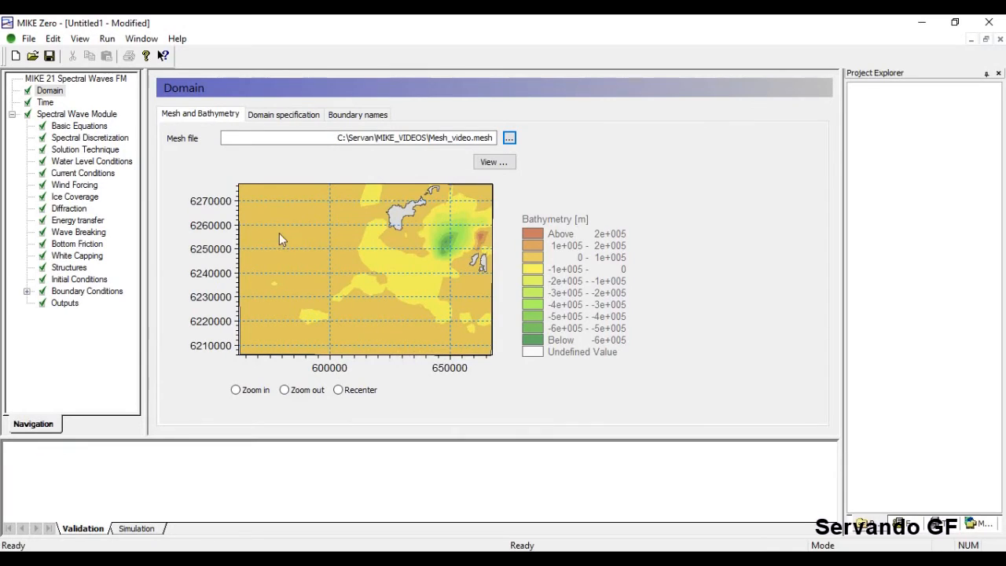
Show the Domain specification tab: WGS_1984_UTM_Zone_29N, 12214 nodes, 19775 elements, 16 domains.
click(298, 118)
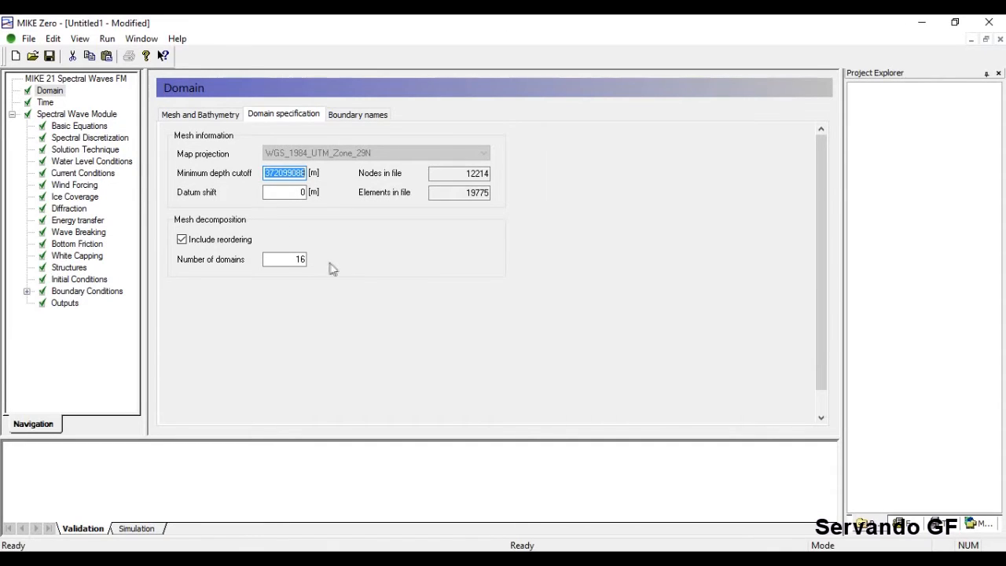
Rename boundary Code 2 to North in the Boundary names table.
click(357, 116)
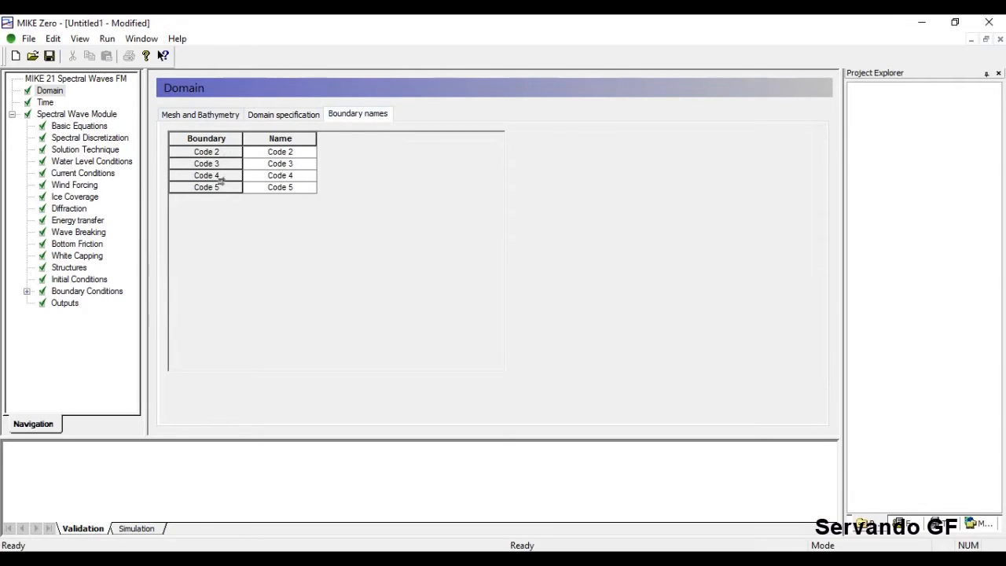
click(215, 118)
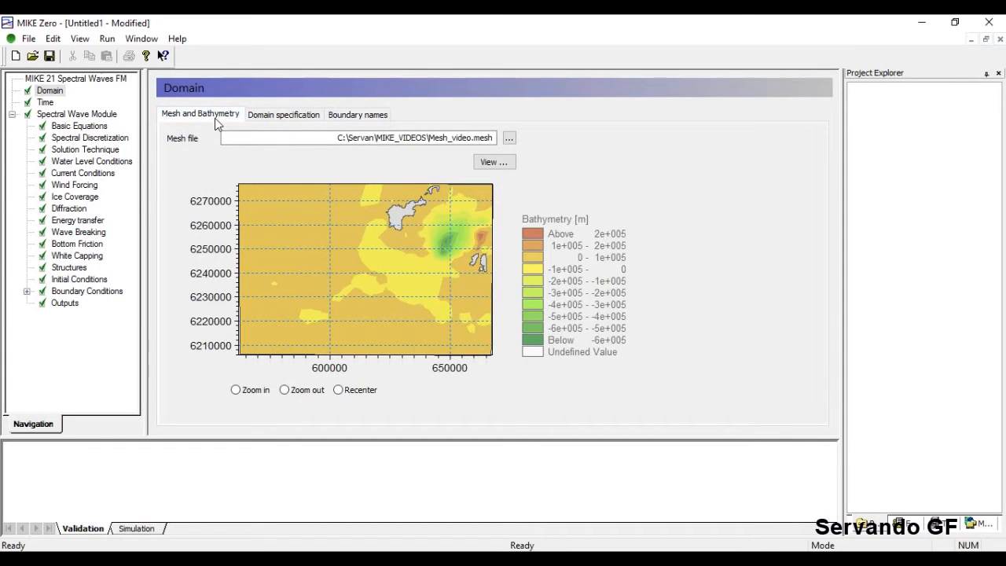
mouse_move(243, 259)
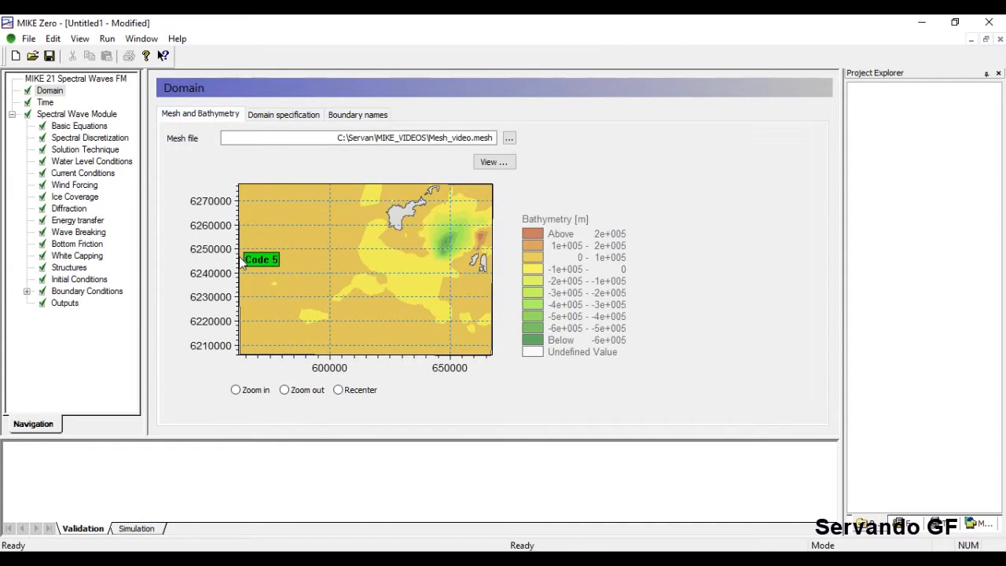
mouse_move(344, 195)
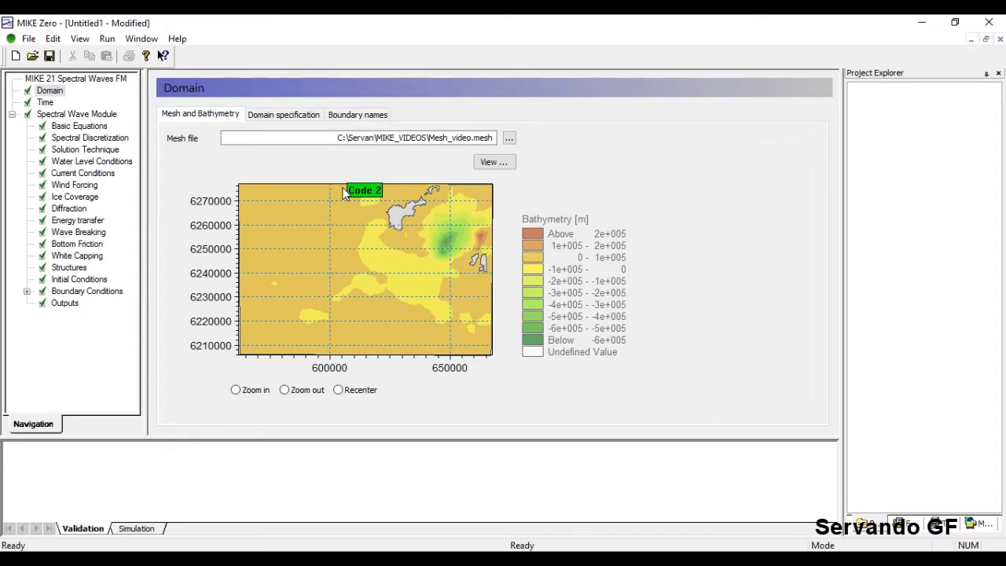
click(351, 116)
click(298, 154)
key(BackSpace)
key(BackSpace)
key(BackSpace)
key(BackSpace)
key(BackSpace)
key(BackSpace)
text(North)
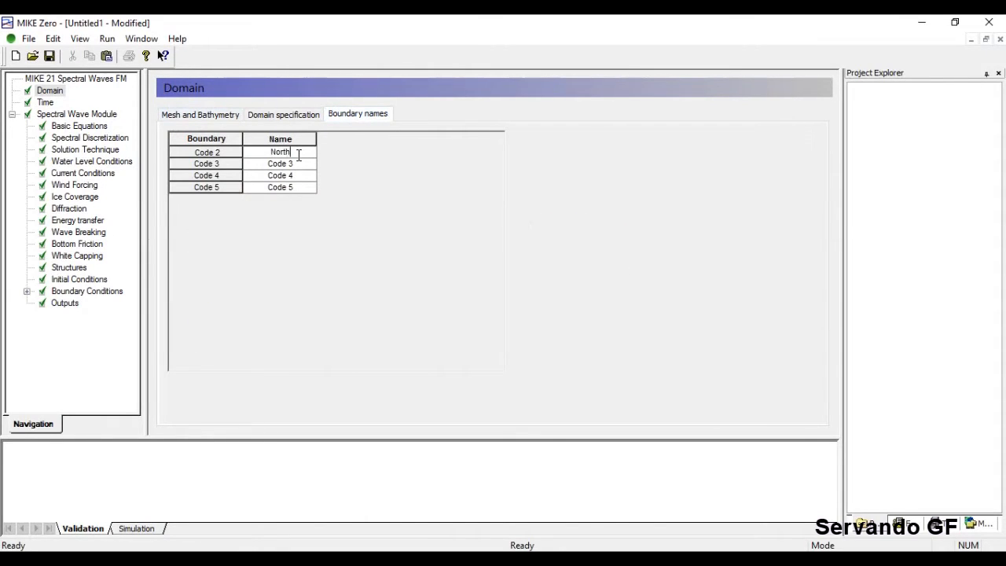
After checking boundary codes on the mesh map, rename Code 3 to East.
click(202, 114)
mouse_move(494, 273)
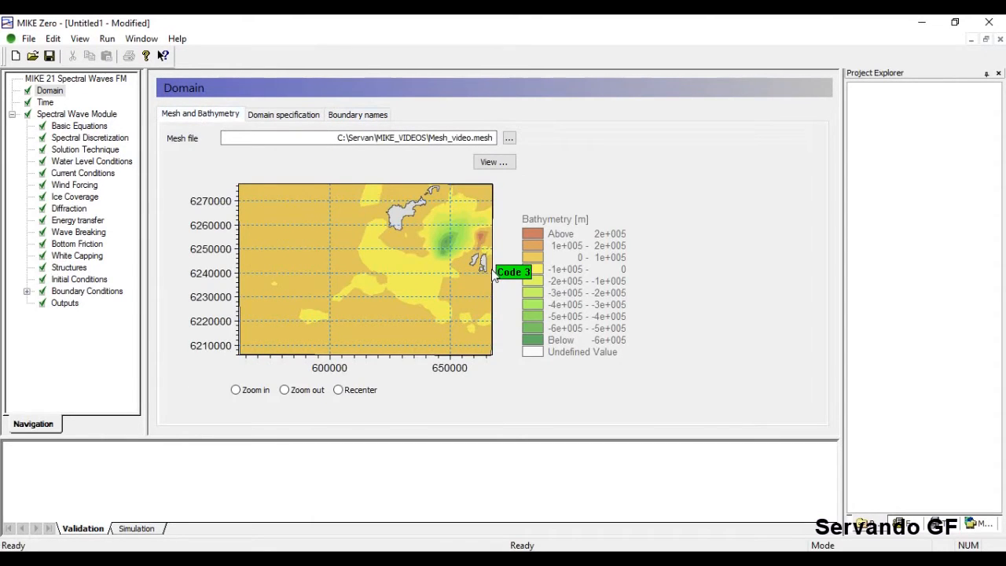
mouse_move(407, 361)
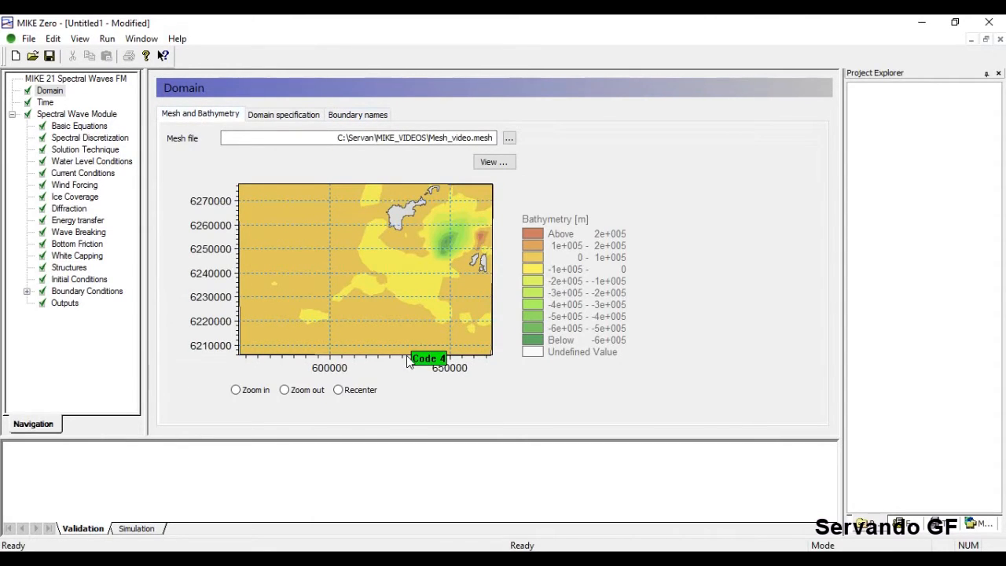
mouse_move(244, 299)
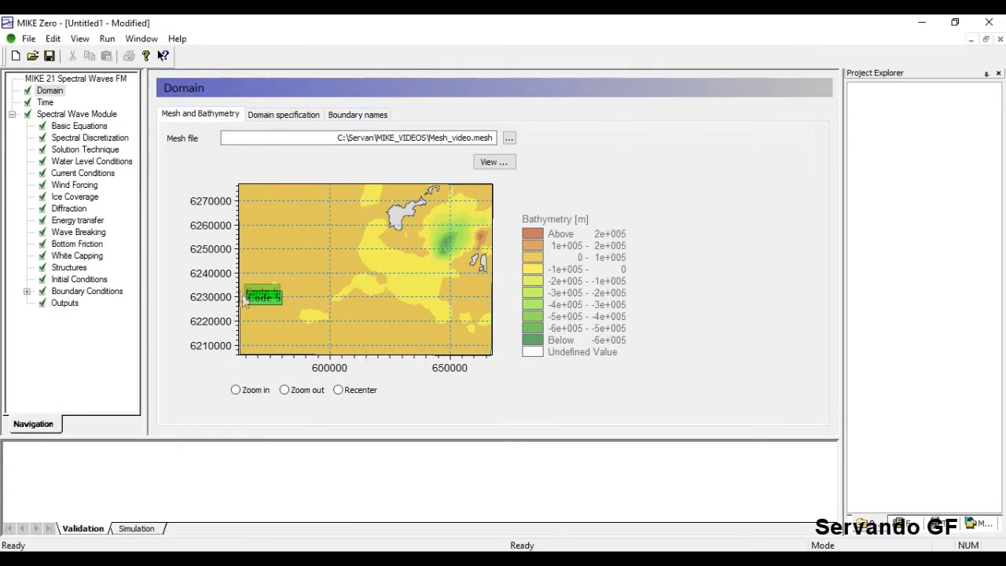
click(349, 115)
click(301, 167)
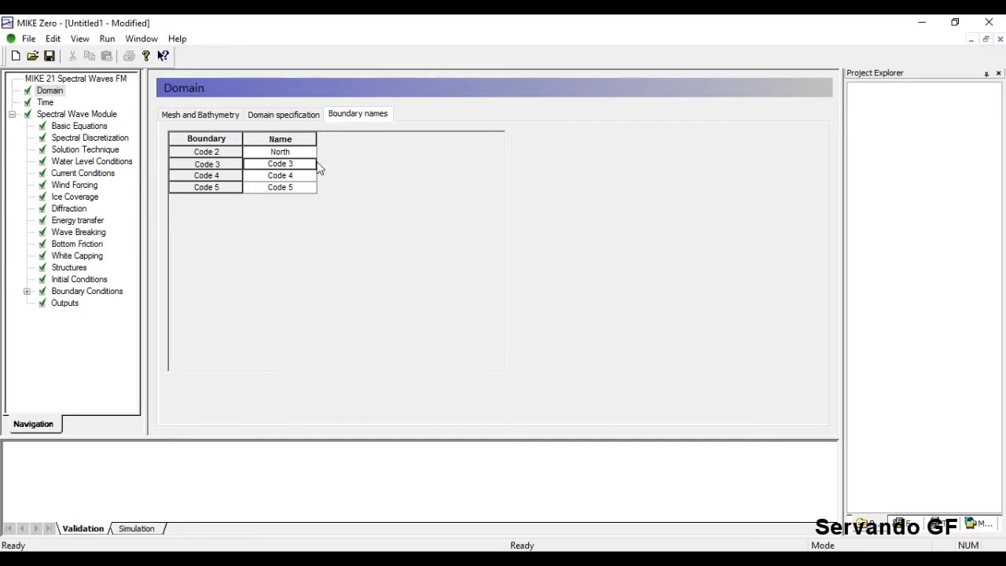
click(291, 175)
click(294, 163)
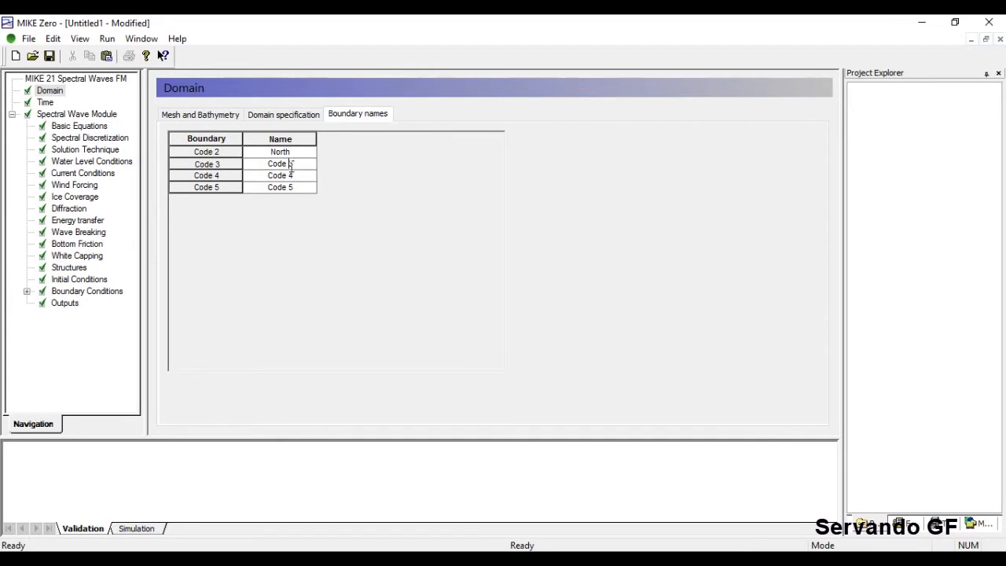
key(BackSpace)
key(BackSpace)
key(BackSpace)
key(BackSpace)
key(BackSpace)
key(BackSpace)
text(East)
key(Return)
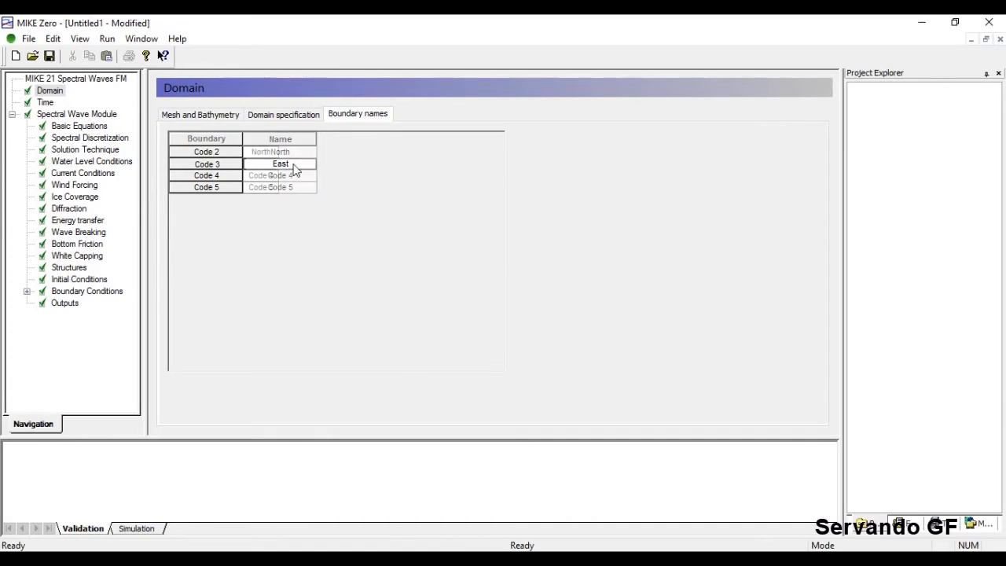
Rename Code 4 to South and Code 5 to West, then return to the bathymetry map.
key(F2)
text(South)
key(Return)
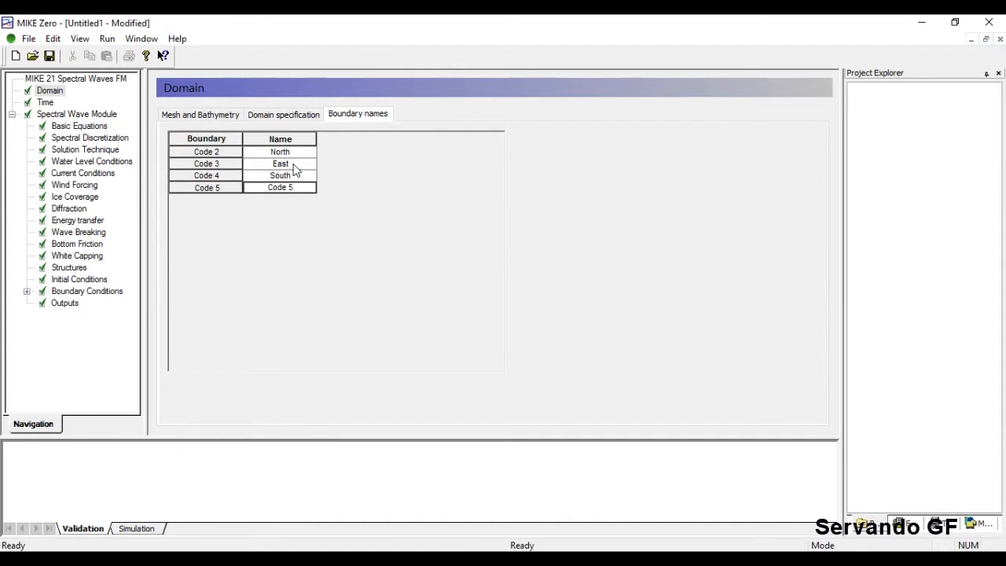
key(F2)
text(West)
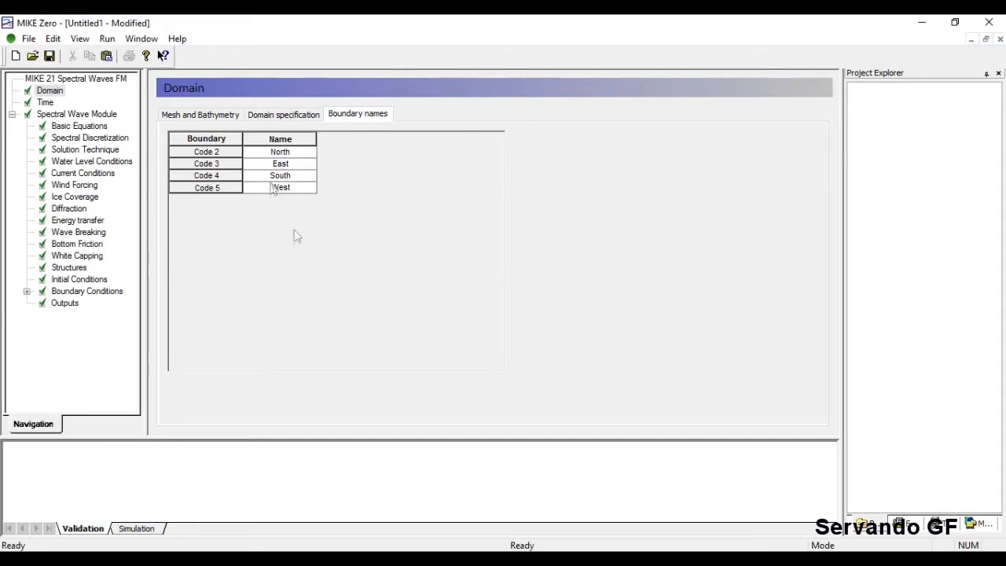
key(Return)
click(203, 115)
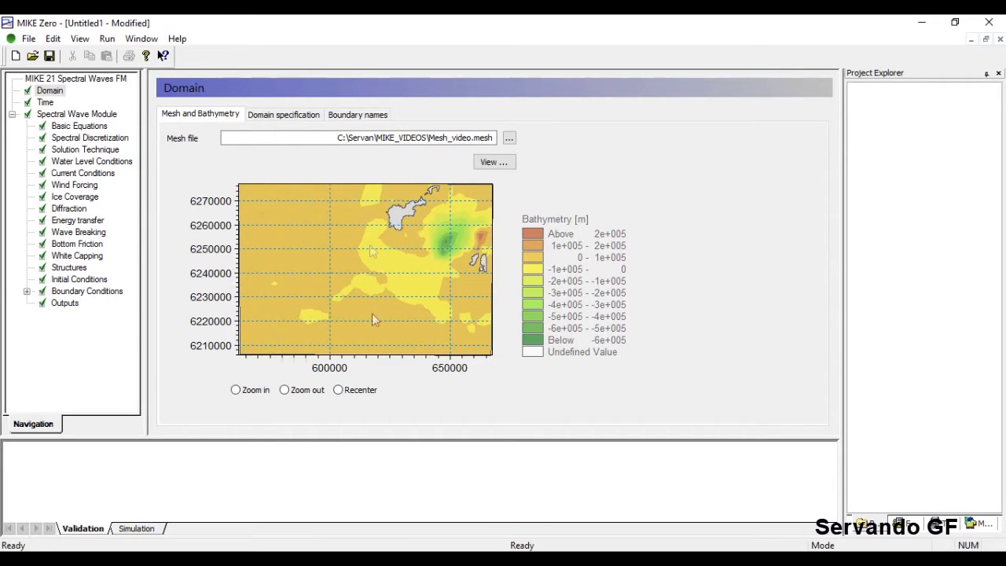
Show the Time page: 100 steps of 30 sec from 01-Jan-04 12:00:00 AM.
click(46, 102)
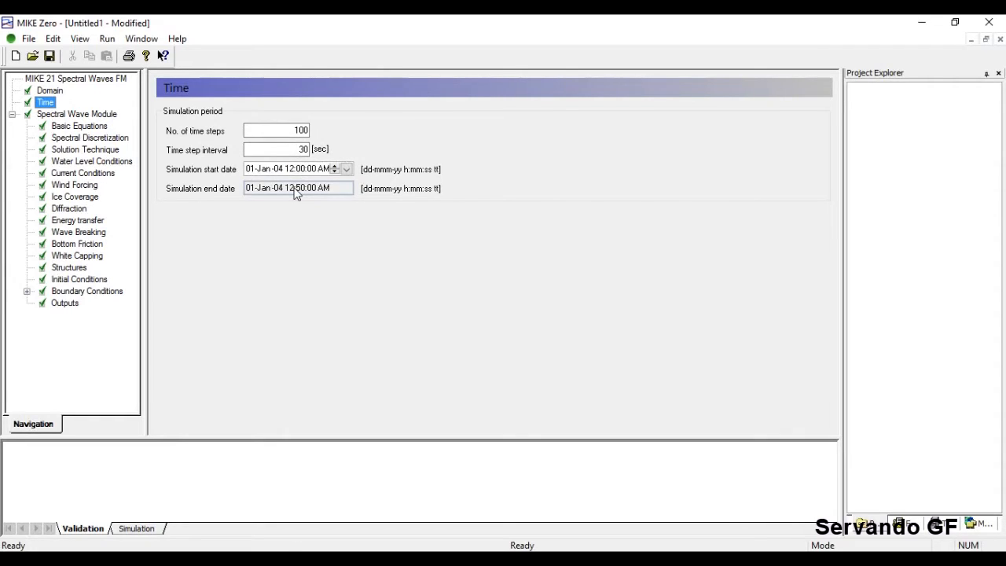
Change No. of time steps to 200, moving the end to 1:40:00 AM.
double_click(303, 131)
text(200)
click(298, 150)
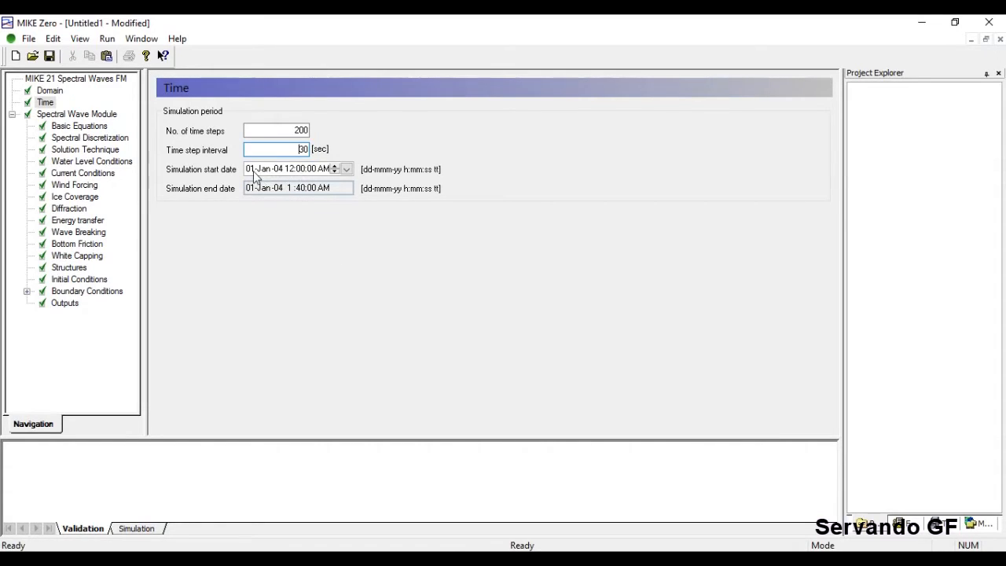
Reset No. of time steps to 100 and show the Spectral Wave Module overview.
click(49, 90)
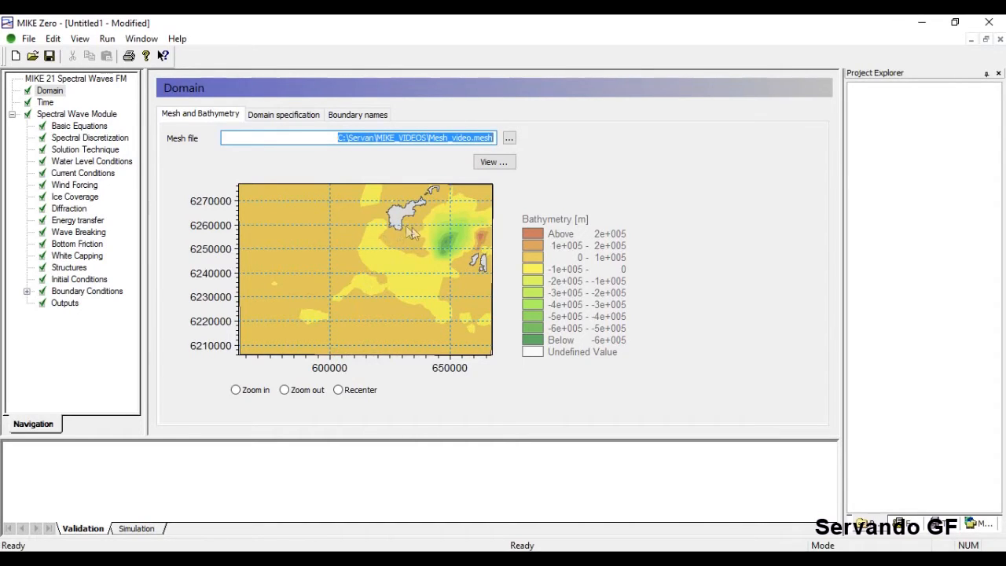
click(46, 102)
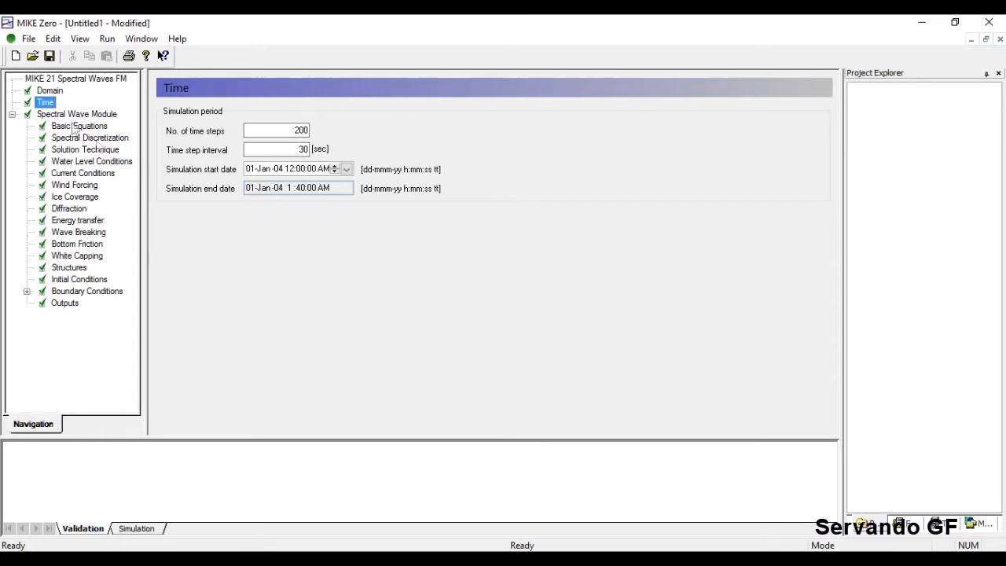
click(50, 90)
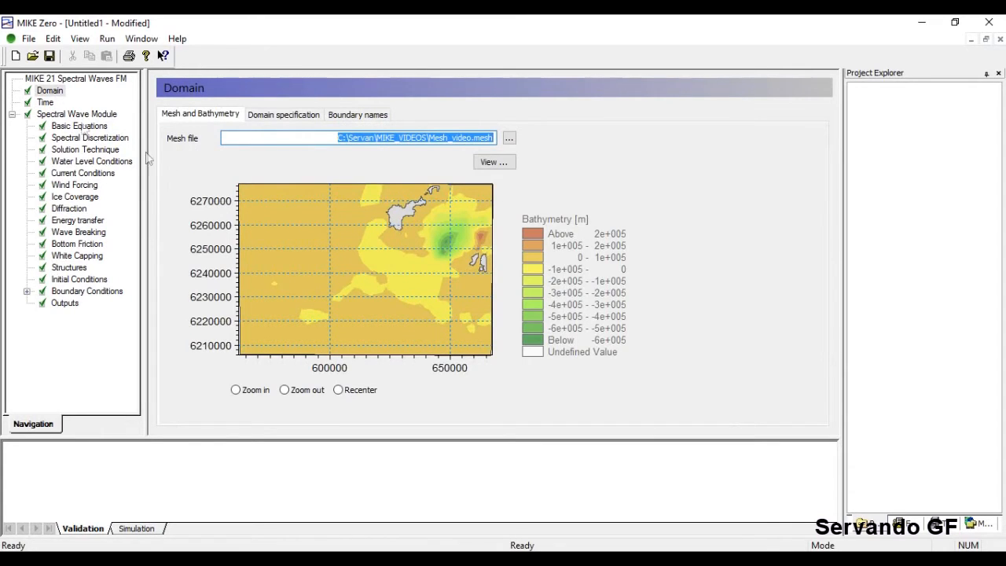
click(45, 102)
double_click(293, 130)
text(100)
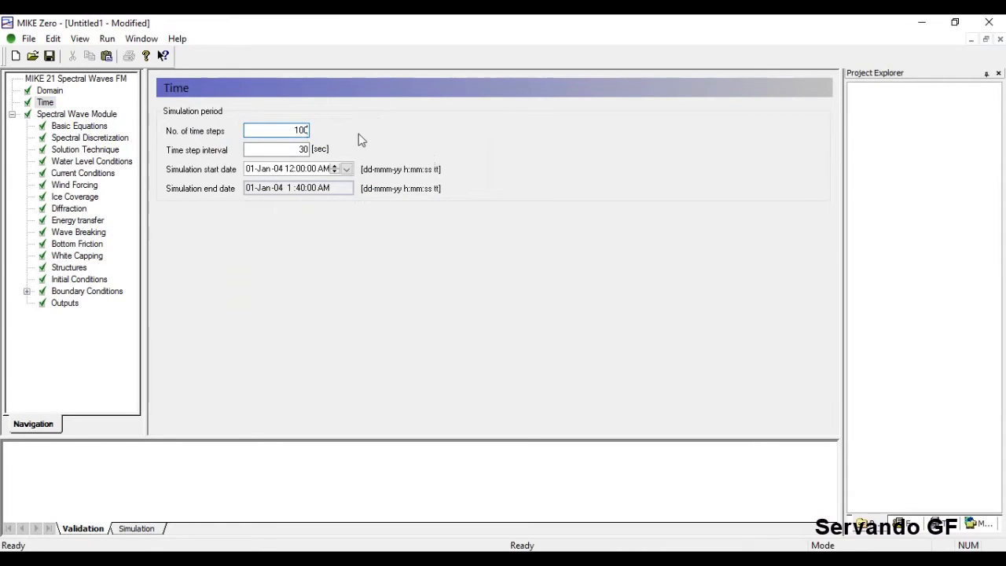
click(302, 149)
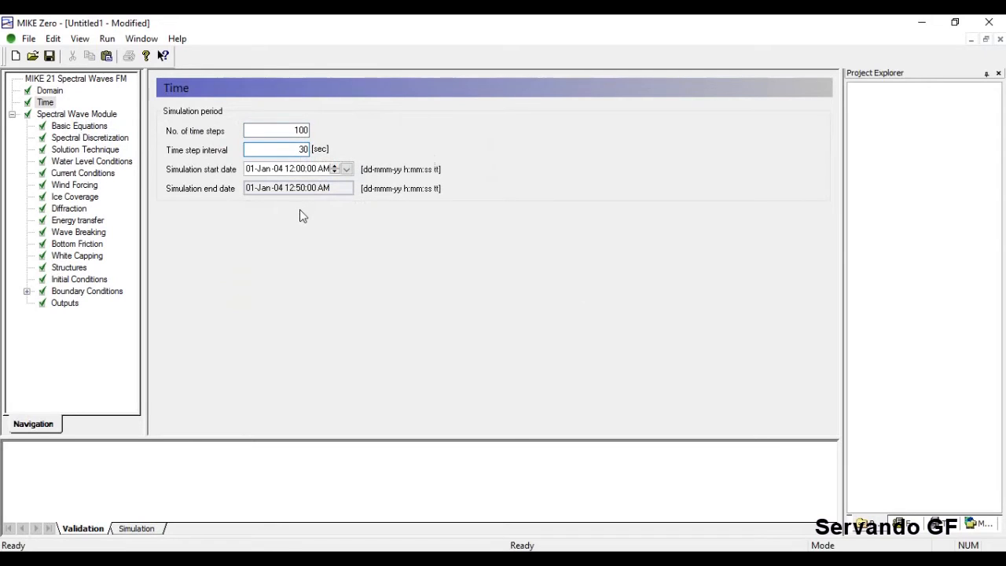
click(81, 115)
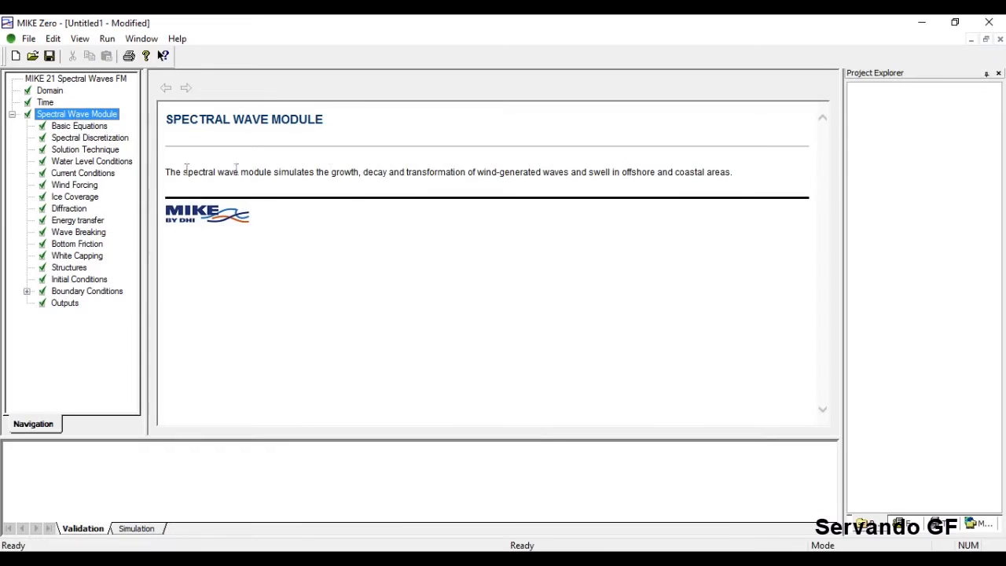
Show Basic Equations: fully spectral formulation with instationary time formulation.
click(81, 126)
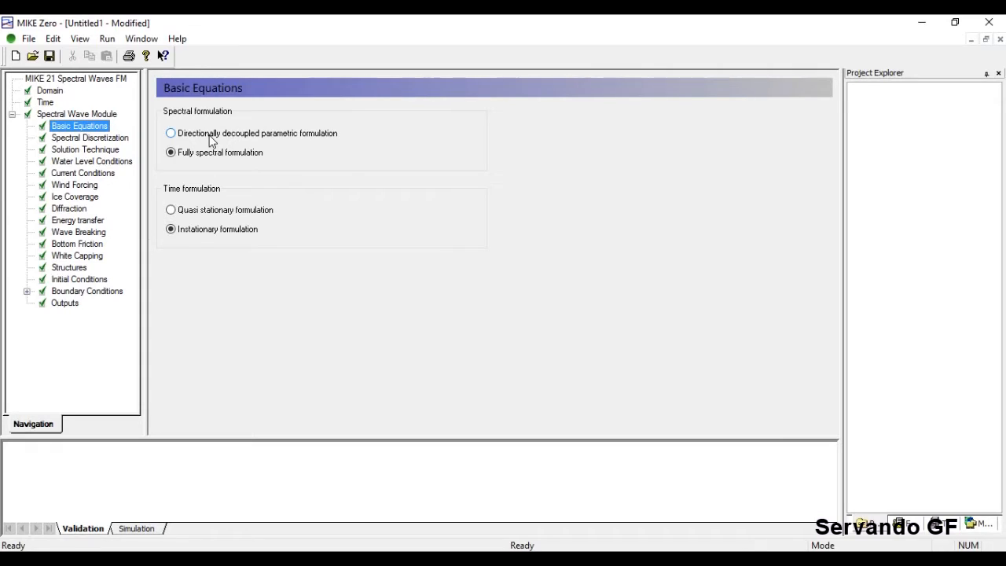
Try directionally decoupled parametric, revert to fully spectral, then view Spectral Discretization settings.
click(211, 135)
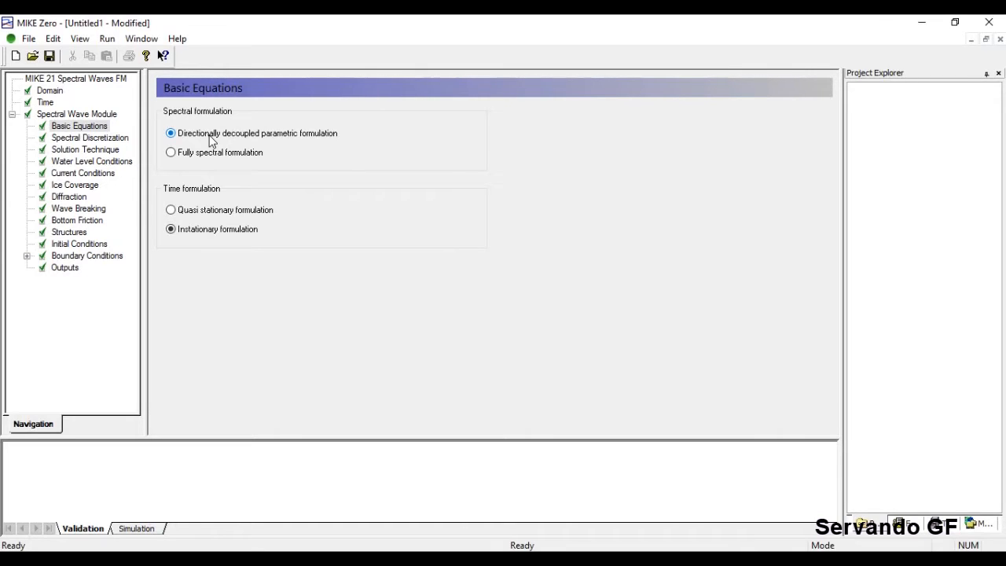
click(172, 153)
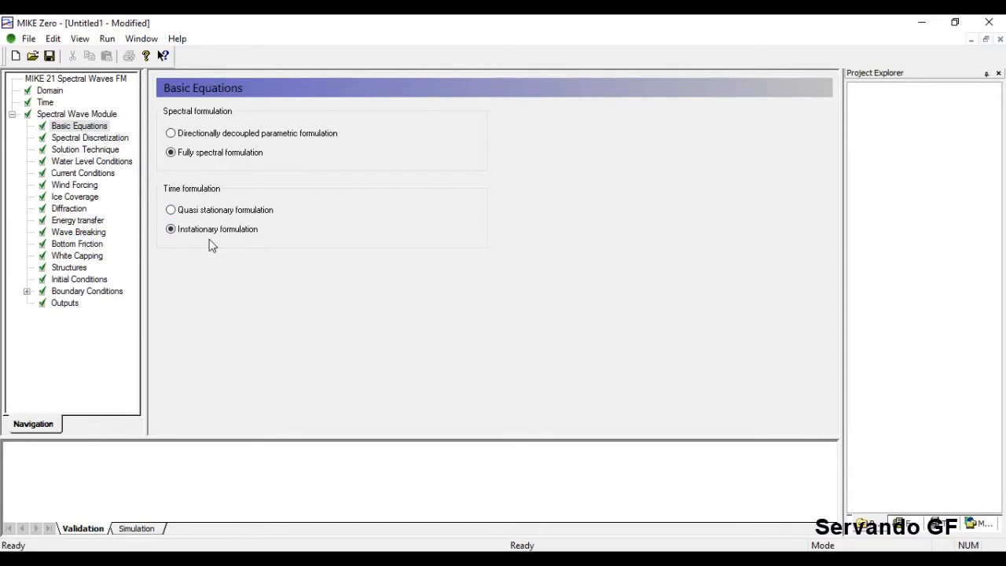
click(87, 140)
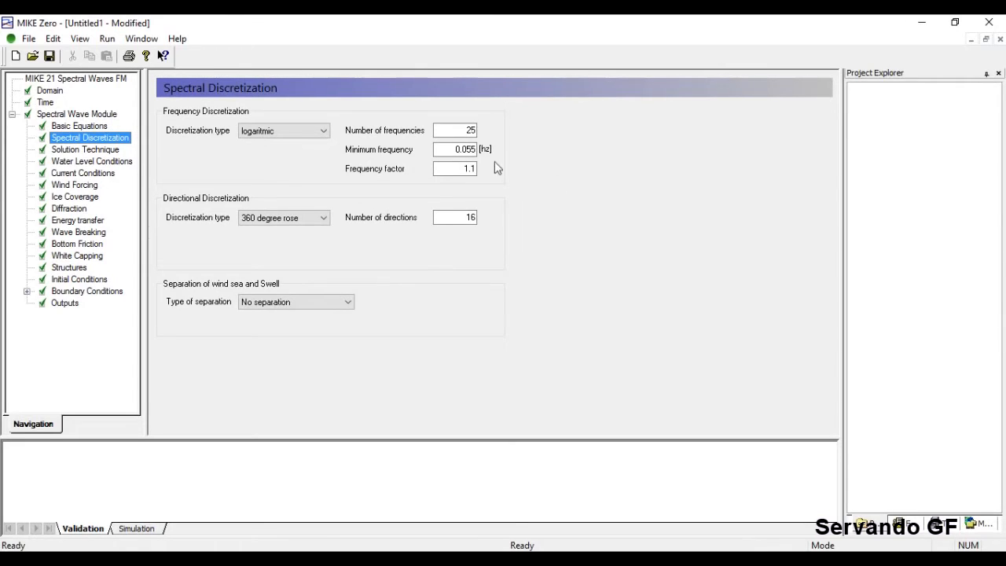
click(455, 129)
click(452, 149)
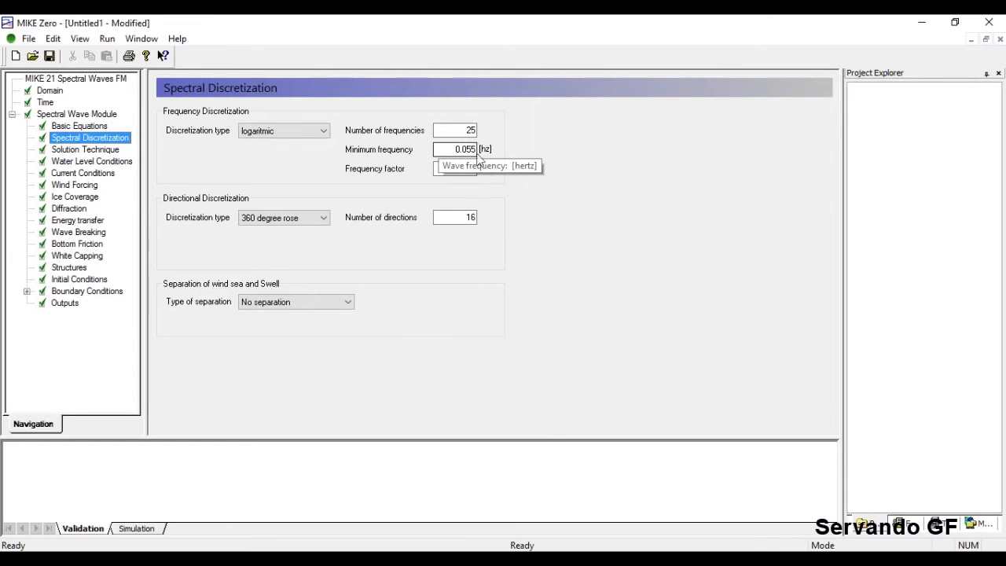
click(446, 168)
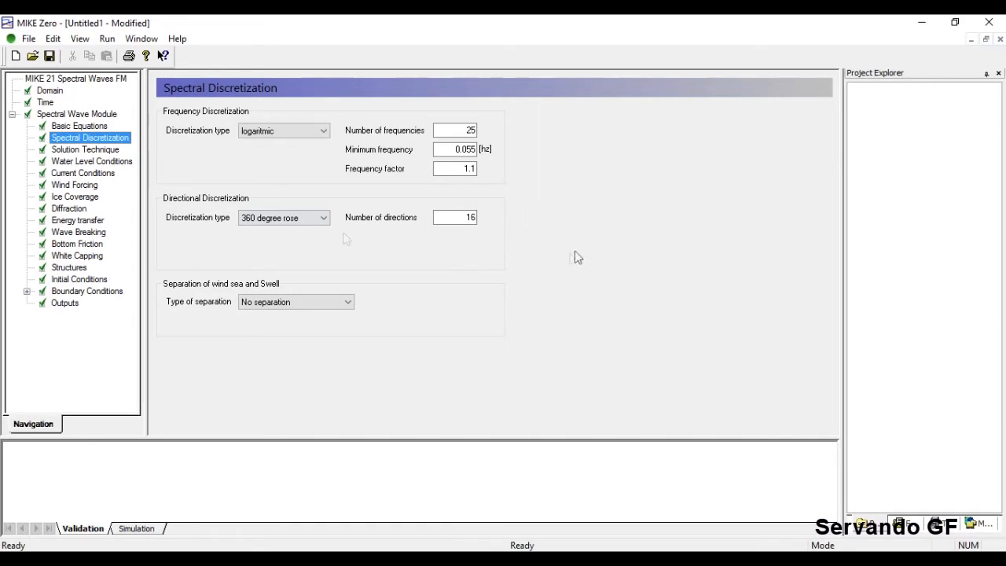
click(323, 218)
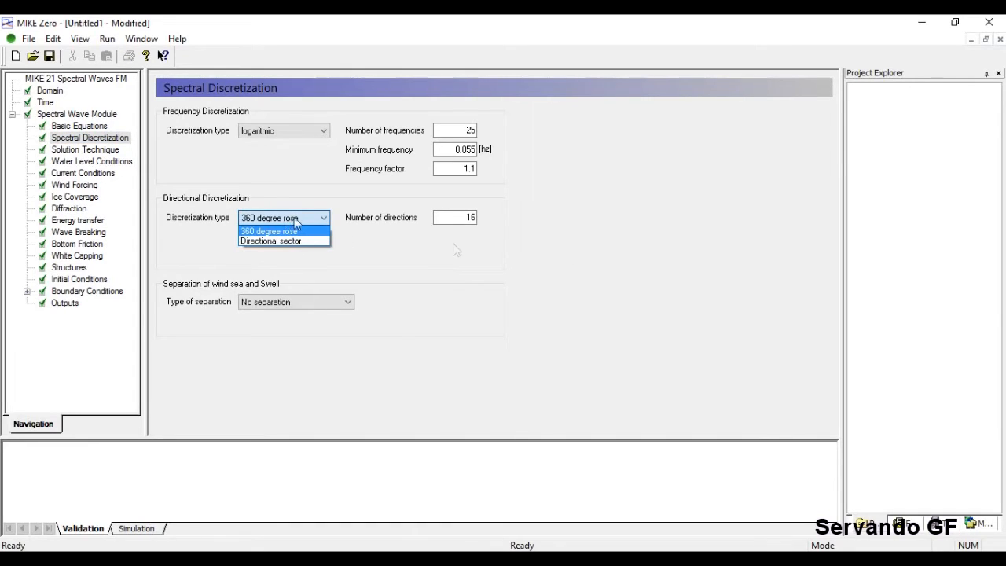
click(558, 277)
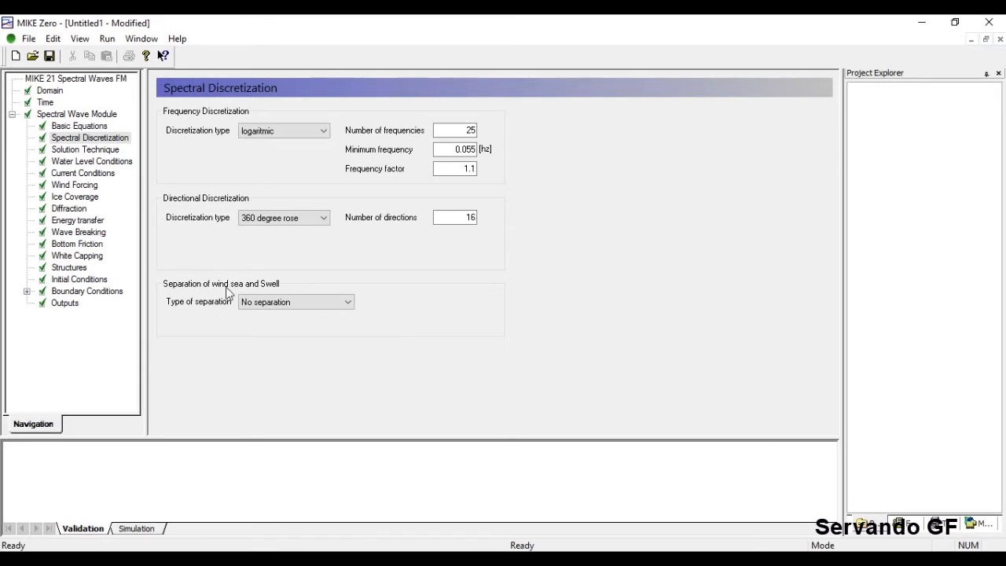
Try separating wind sea and swell by Constant, then Dynamic threshold frequency.
click(247, 303)
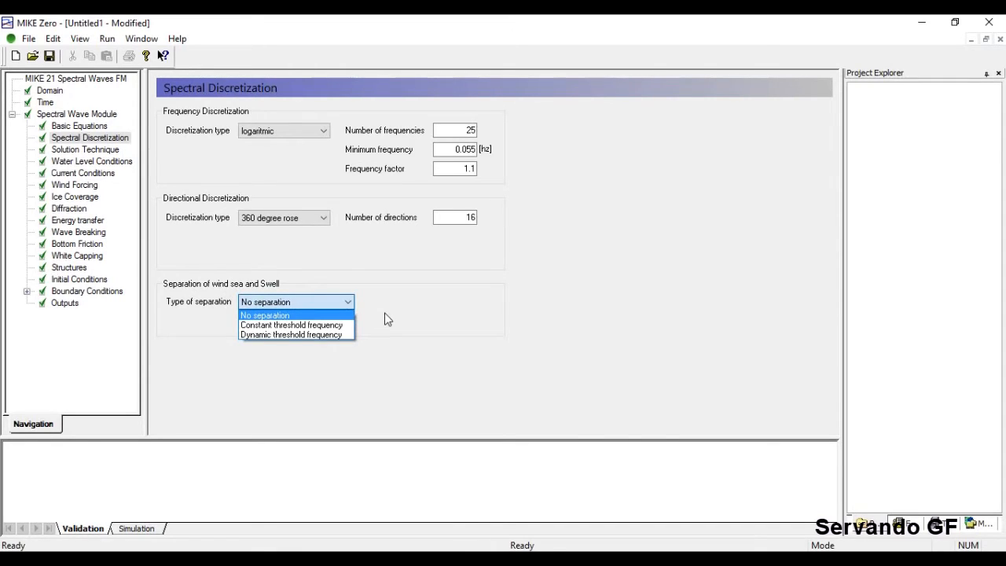
click(337, 325)
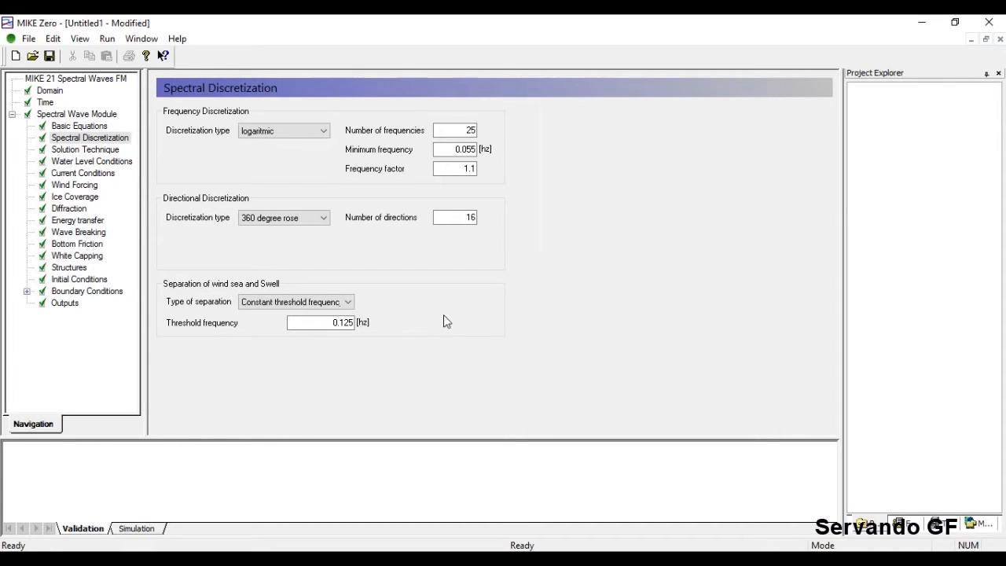
click(342, 301)
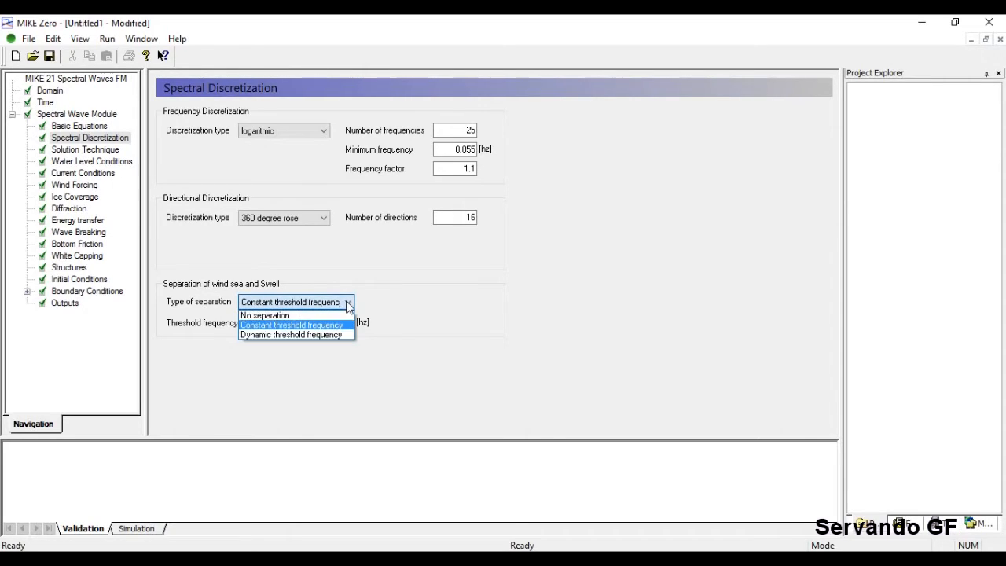
click(453, 314)
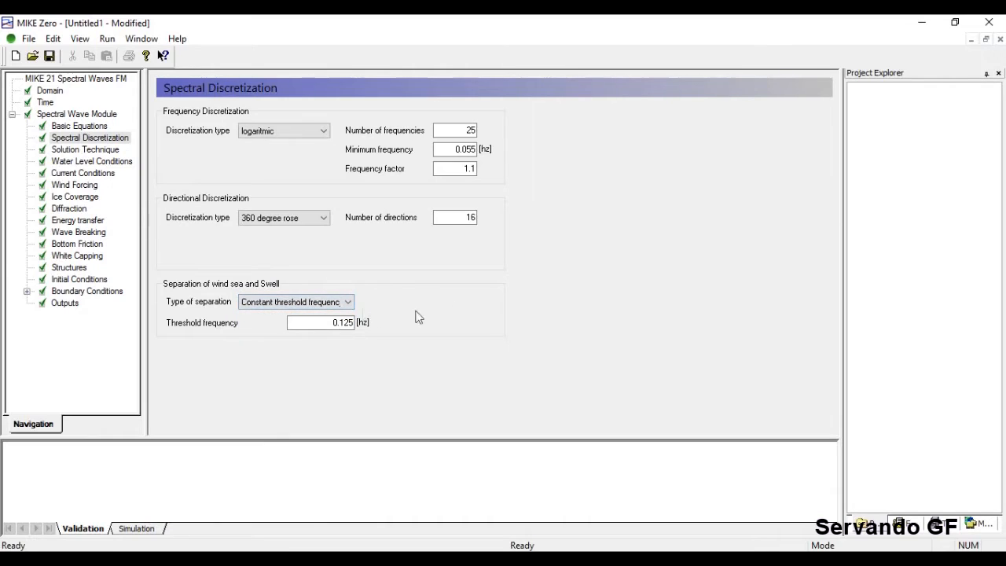
click(343, 302)
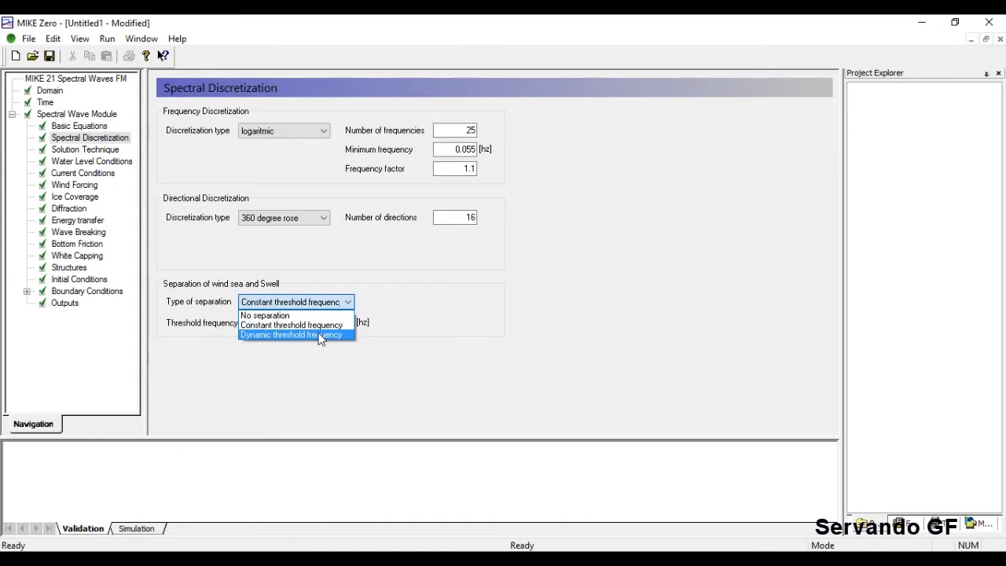
click(320, 334)
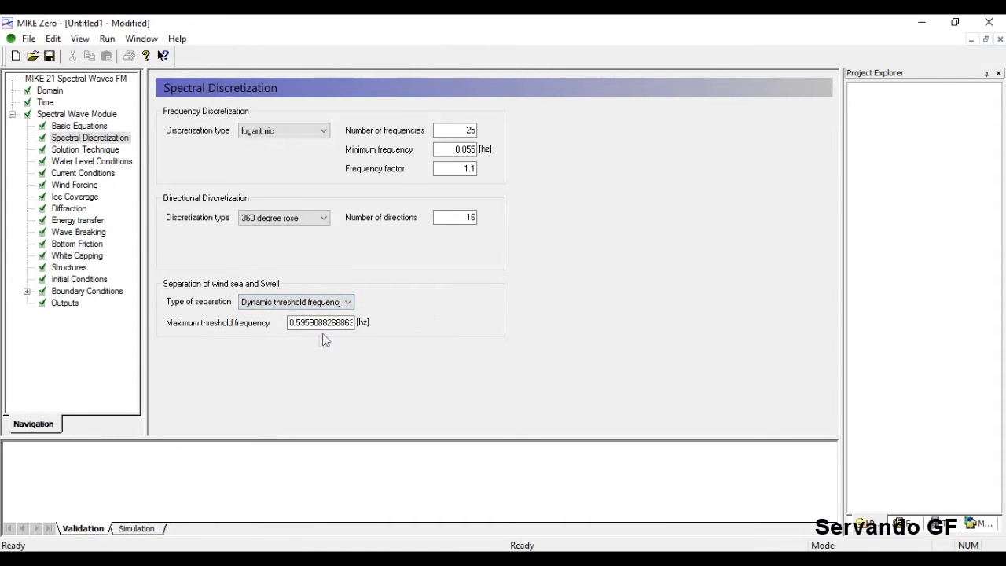
key(Up)
click(342, 313)
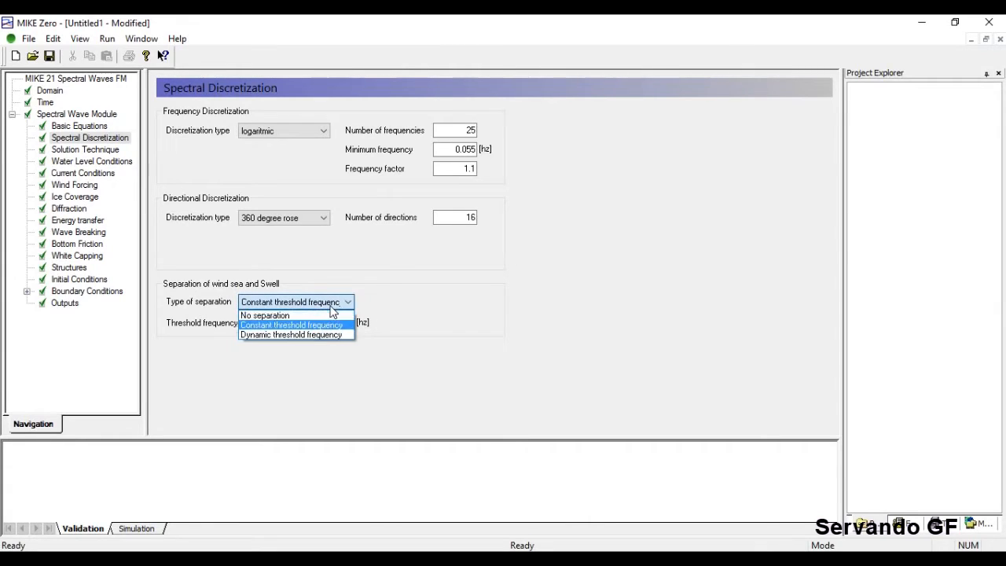
click(321, 337)
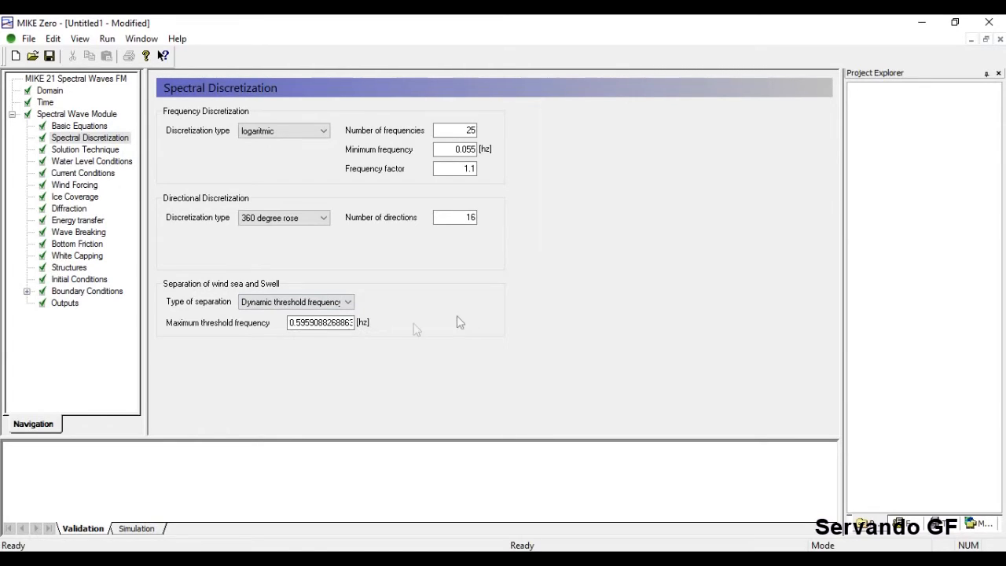
Switch back to Constant threshold frequency, then set the separation type to No separation.
click(345, 301)
click(342, 321)
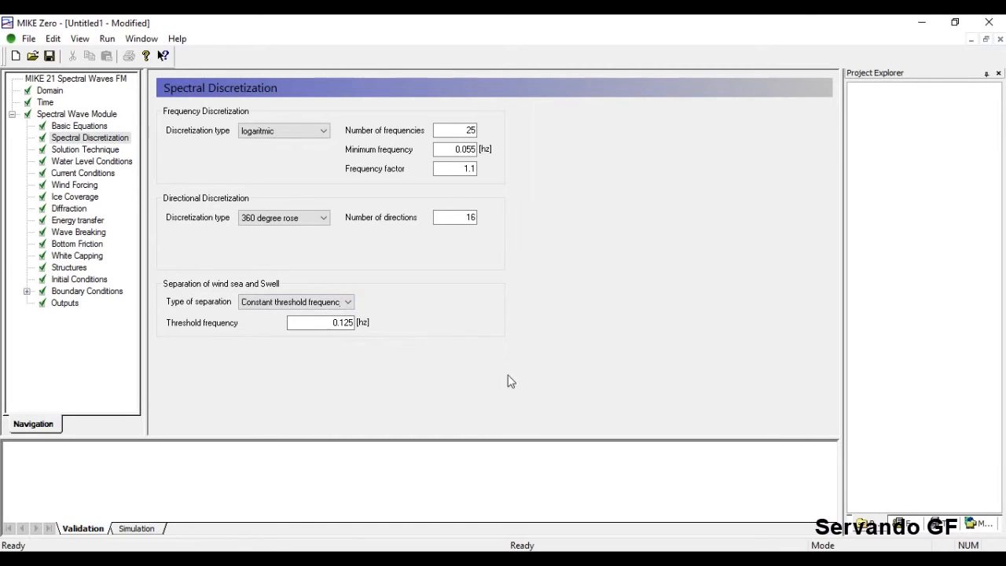
click(346, 301)
click(323, 316)
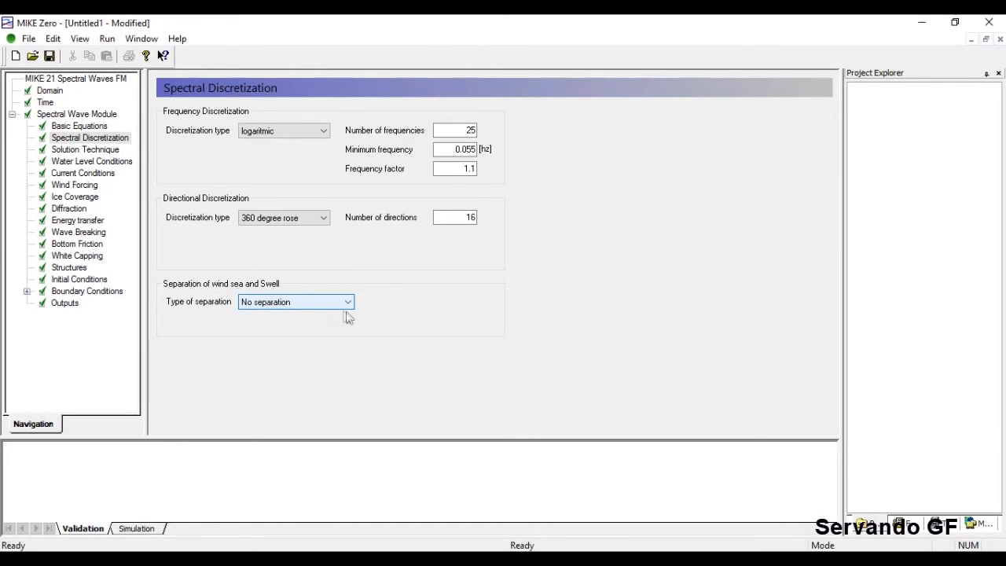
In Solution Technique, set geographical space discretization to Higher order after briefly trying the low order option.
click(101, 150)
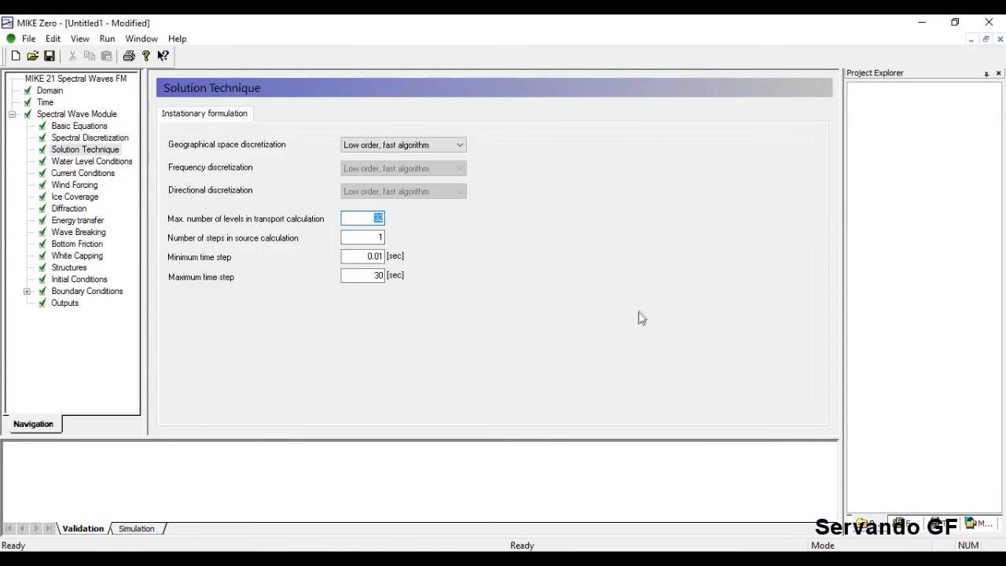
click(458, 146)
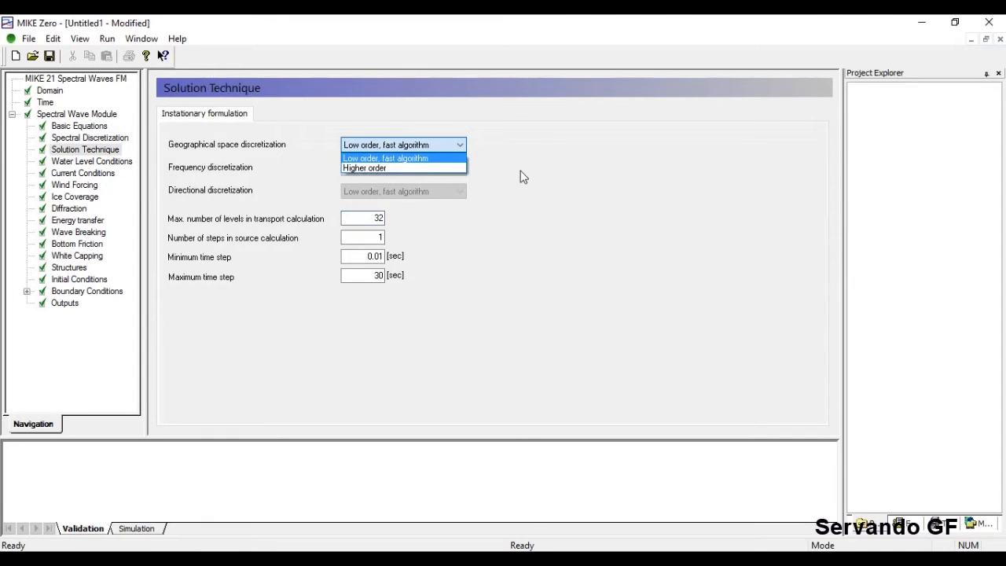
click(366, 168)
click(420, 149)
click(414, 167)
click(420, 146)
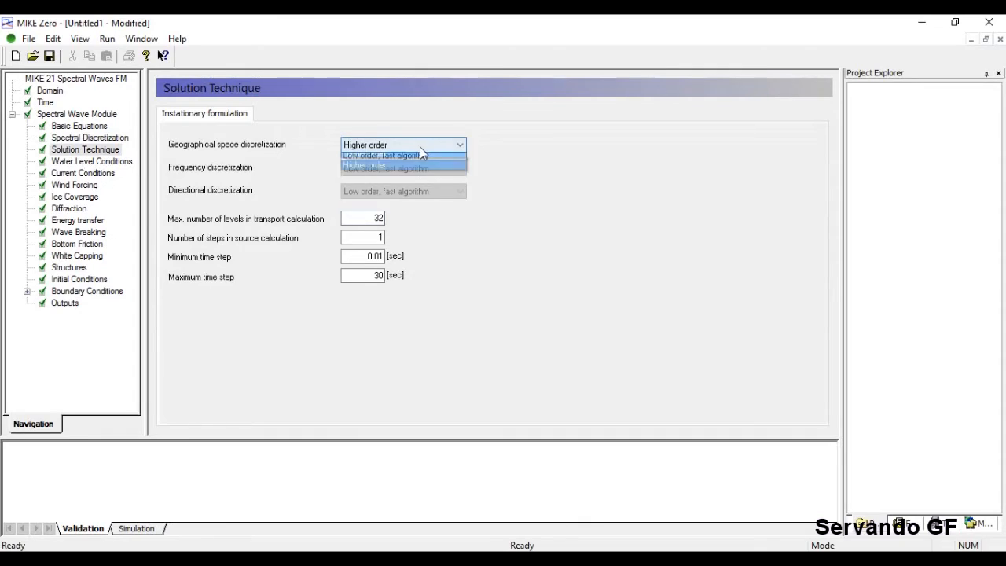
click(414, 158)
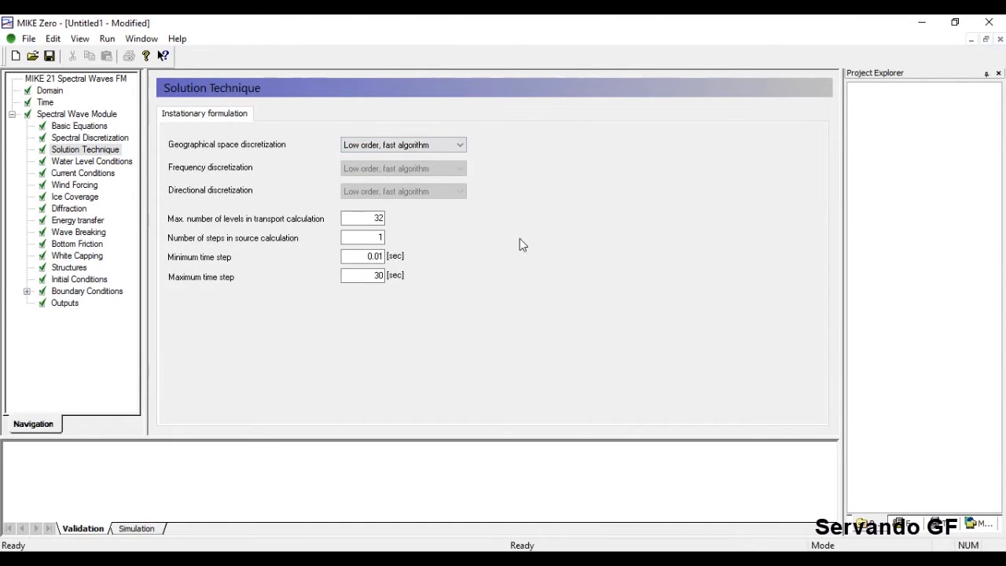
click(448, 150)
click(431, 167)
click(364, 237)
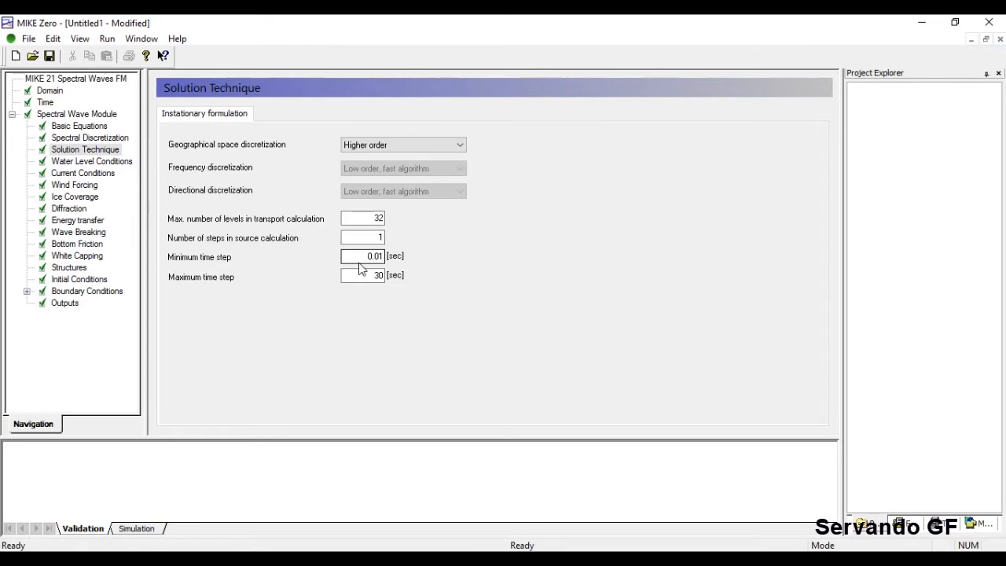
click(84, 140)
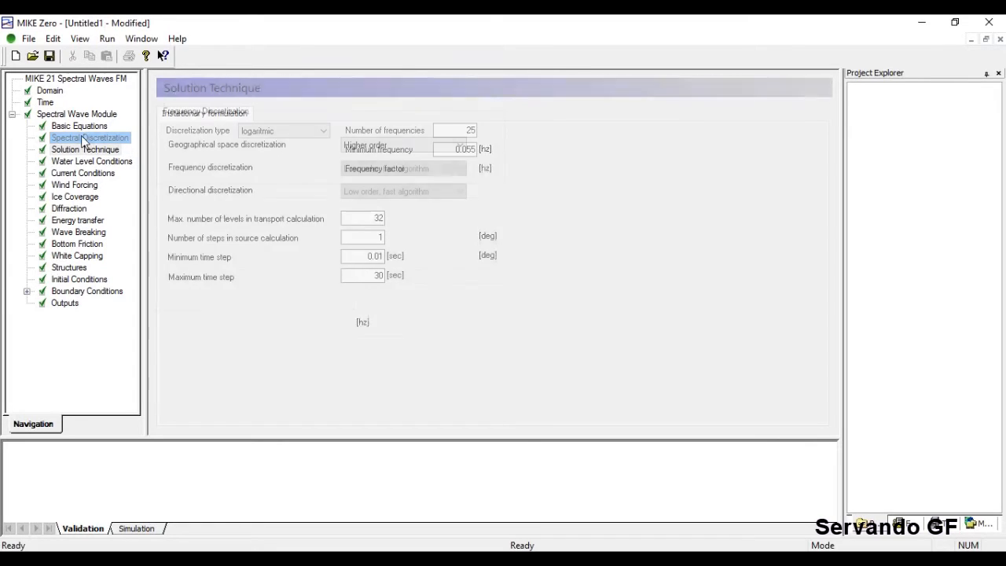
click(79, 125)
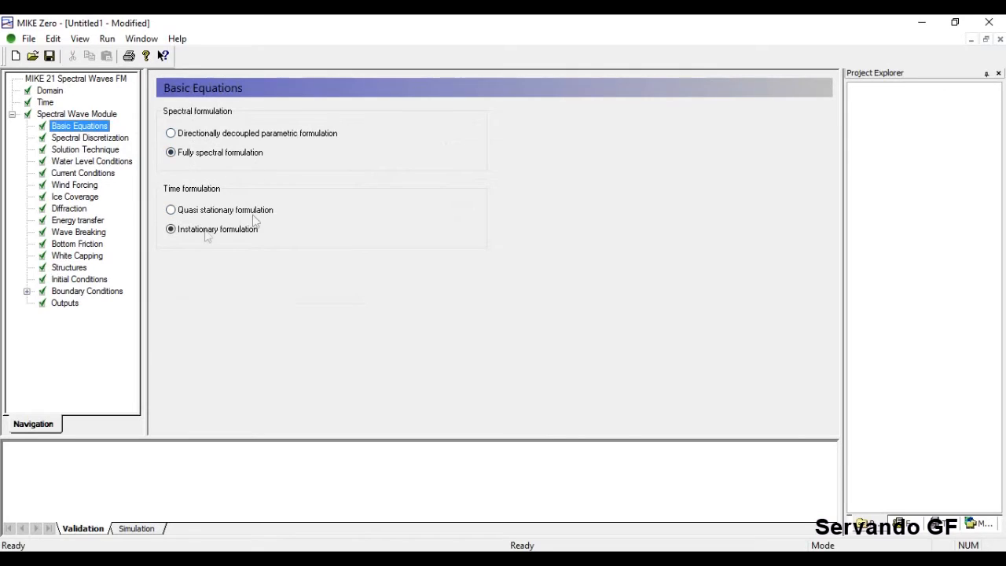
click(78, 151)
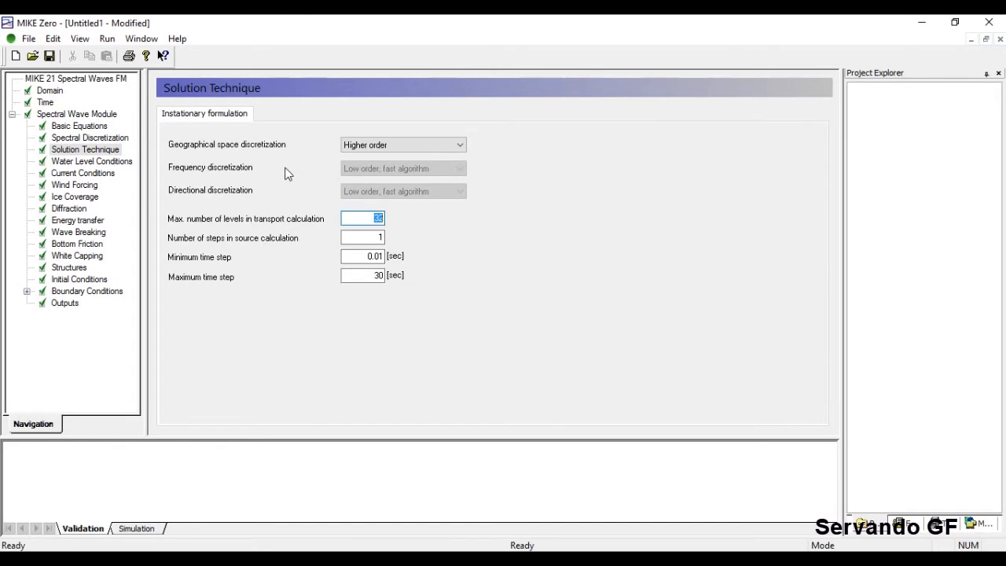
Browse Basic Equations, Spectral Discretization and Time, ending on Water Level Conditions (No water level variation).
click(92, 162)
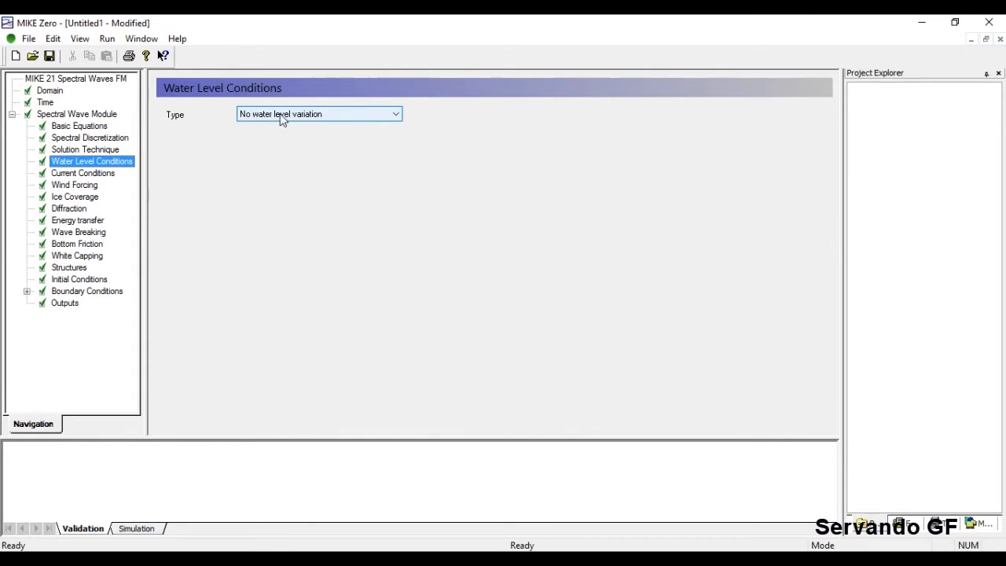
click(87, 128)
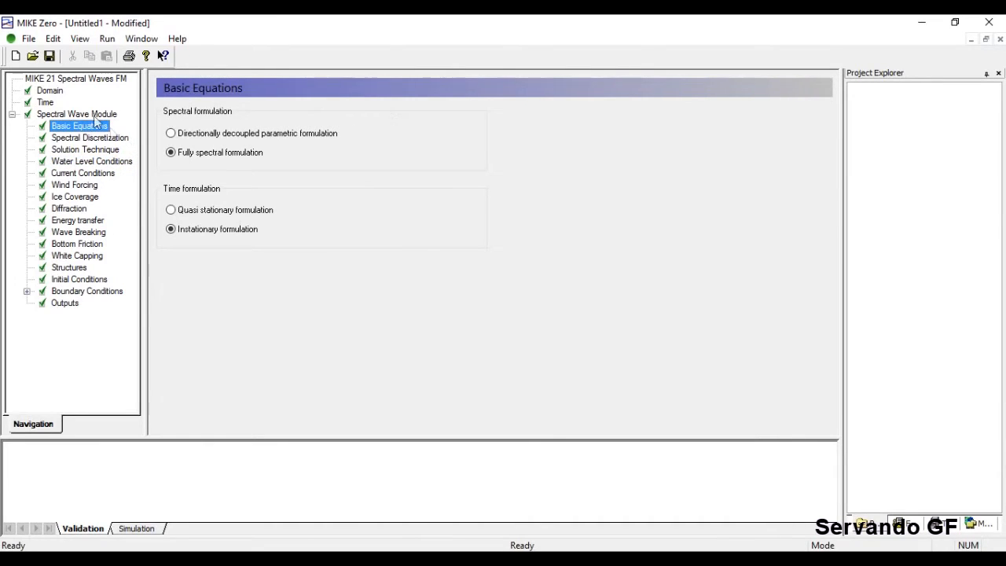
click(83, 139)
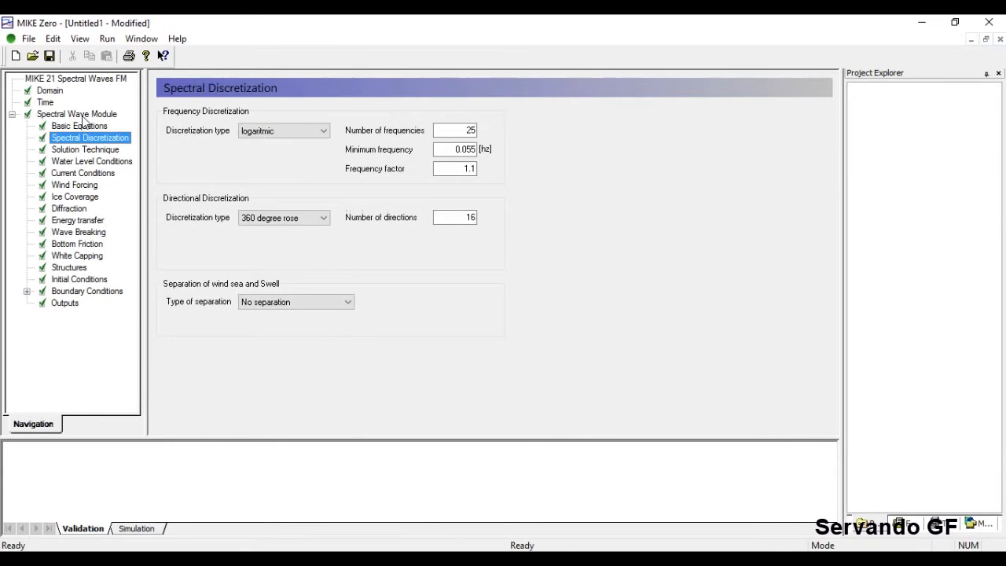
click(47, 103)
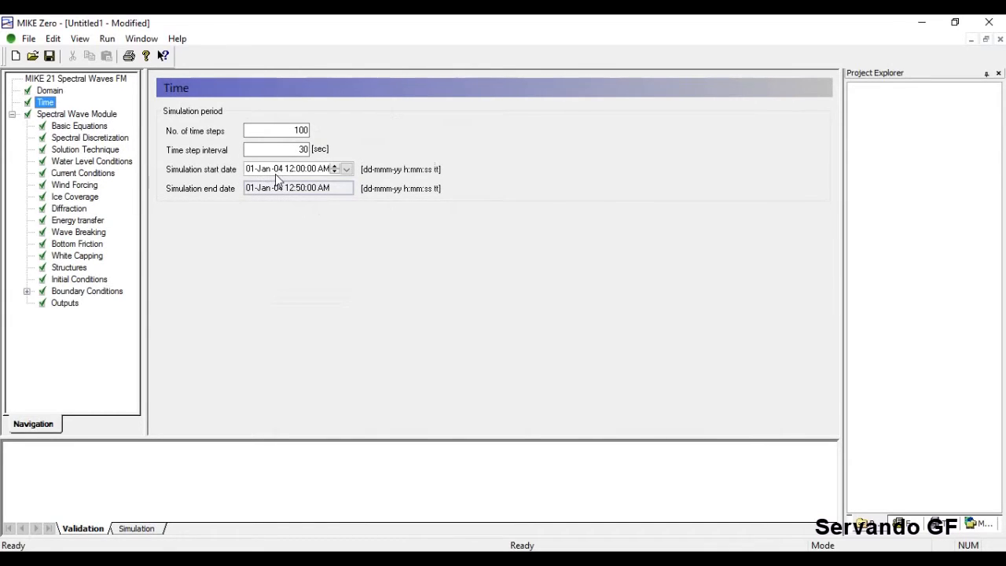
click(77, 164)
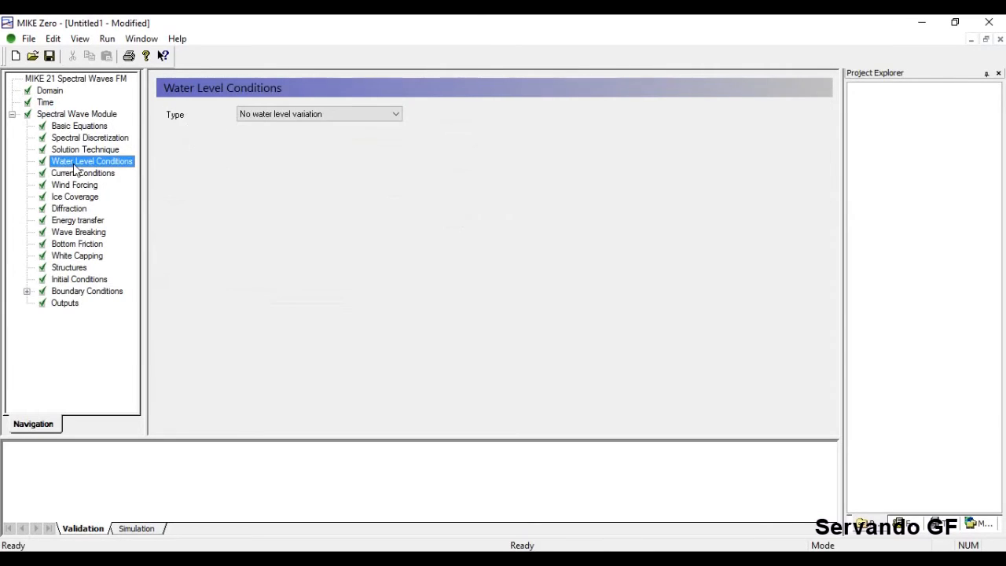
Set the water level type to specify a variation, then review the other settings pages and the domain.
click(365, 117)
click(345, 138)
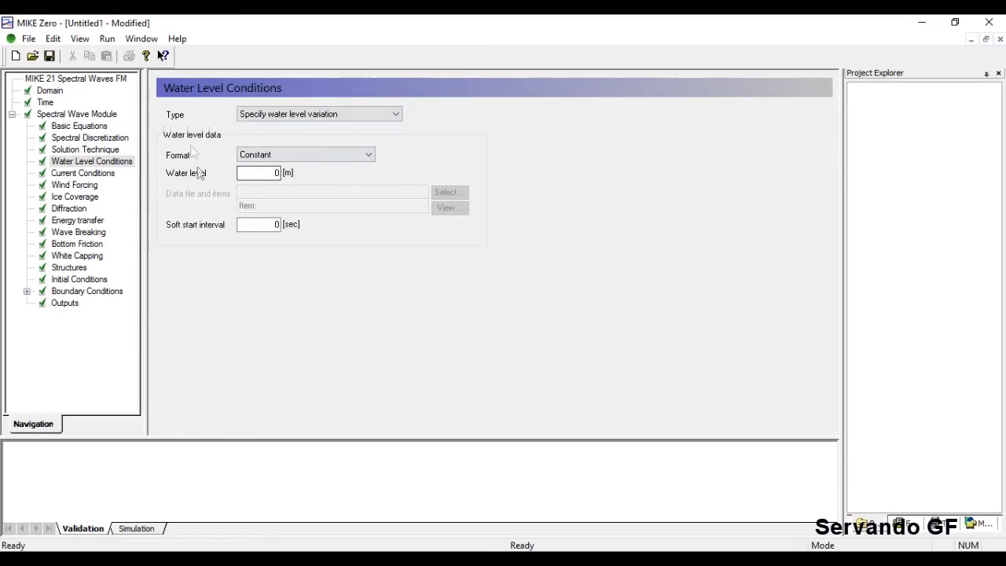
click(73, 127)
click(73, 139)
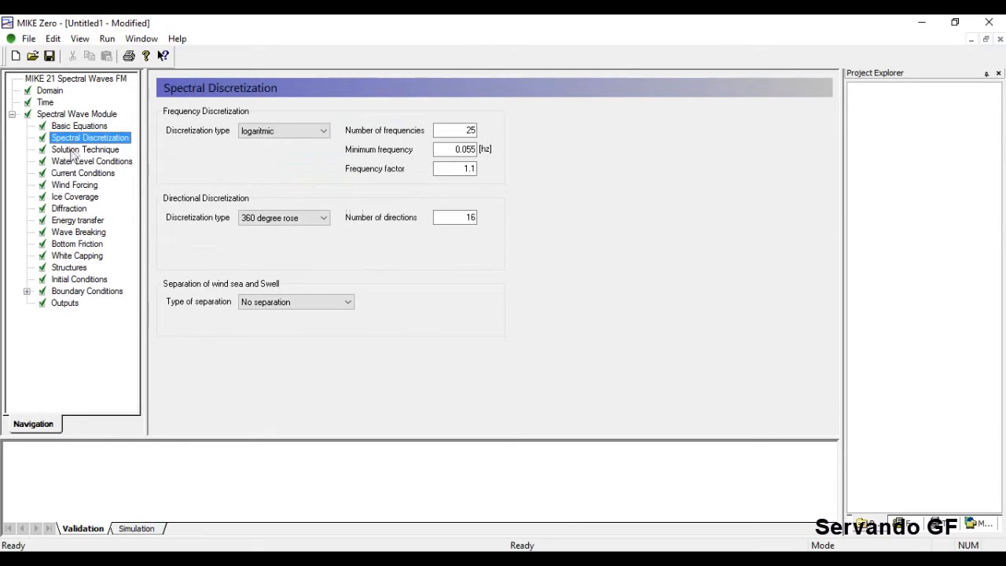
click(73, 149)
click(71, 161)
click(45, 102)
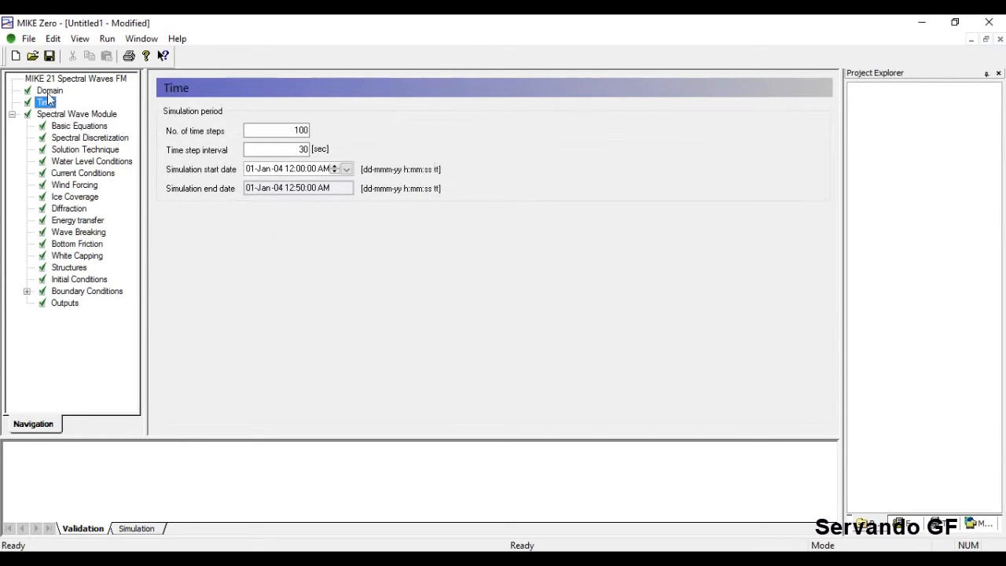
click(48, 92)
click(259, 115)
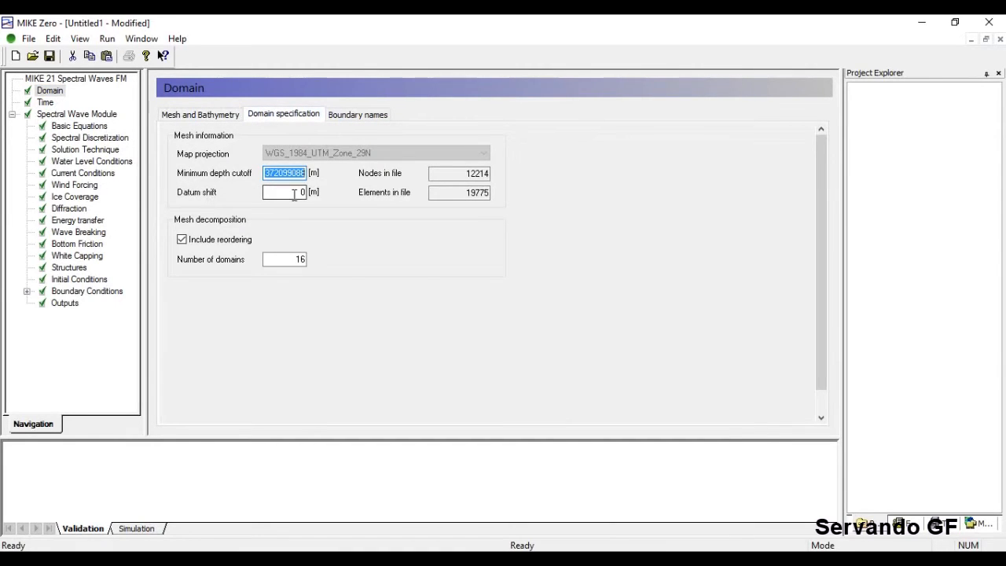
click(76, 163)
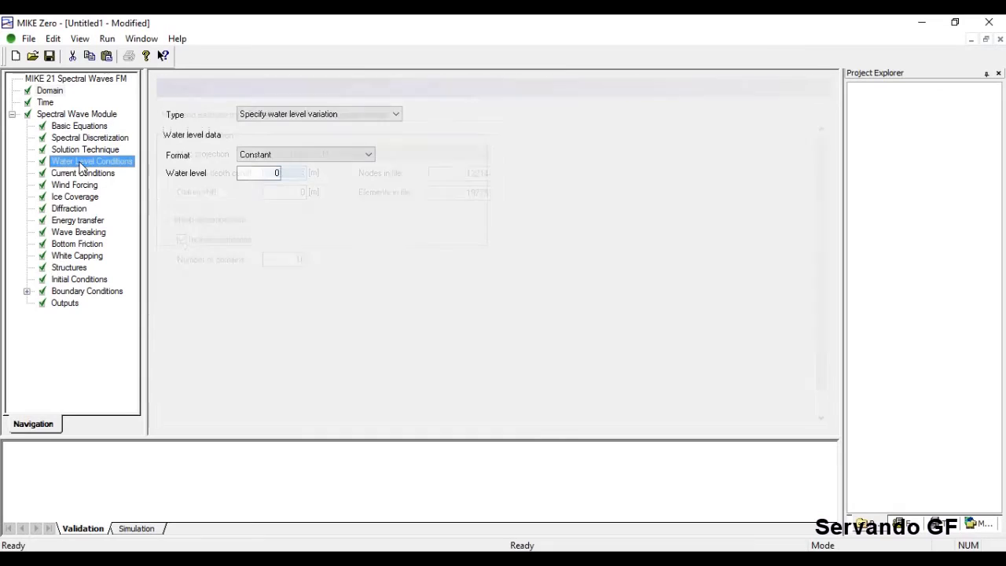
Review the water level format options, keeping Constant, and inspect the domain mesh and bathymetry.
click(349, 156)
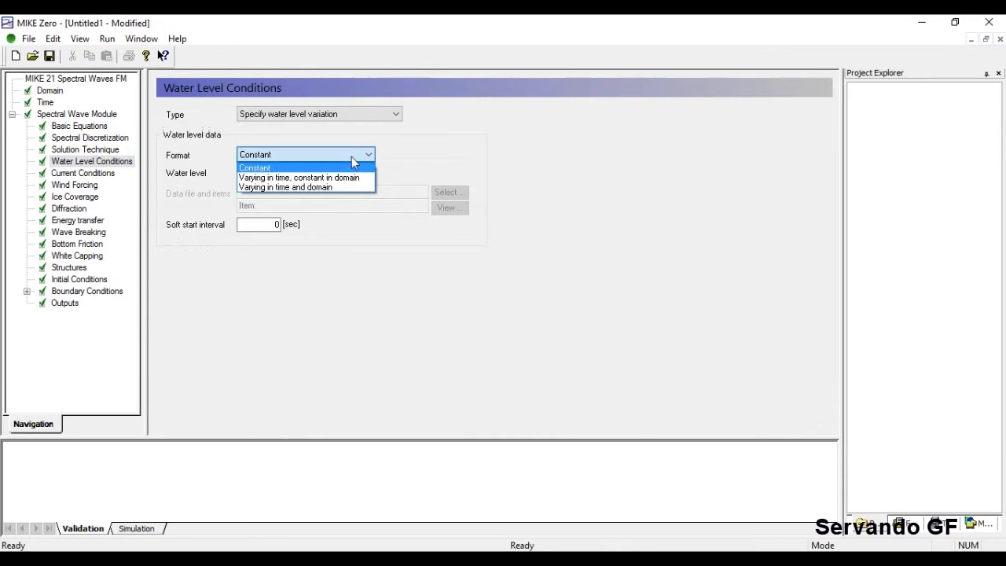
click(259, 187)
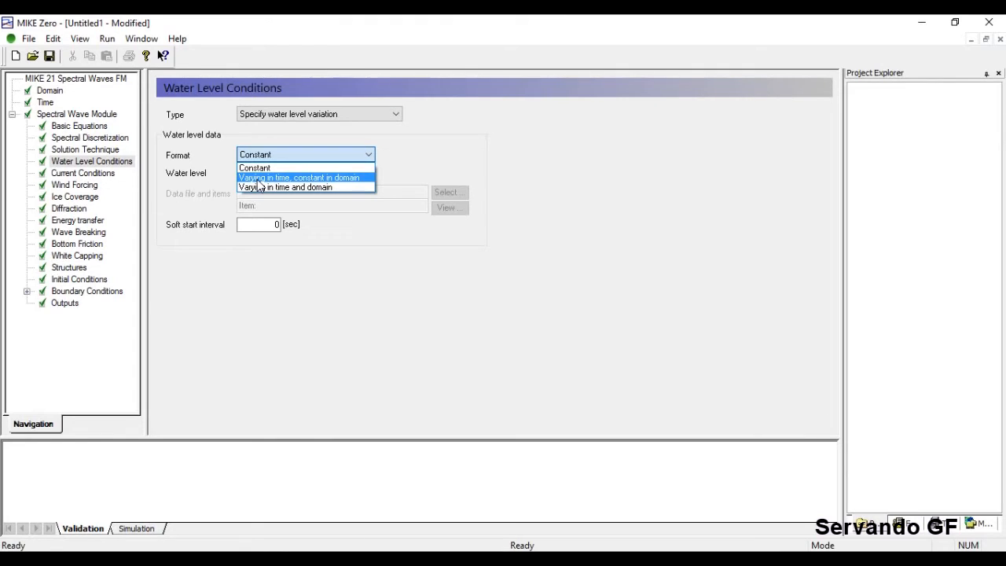
click(332, 281)
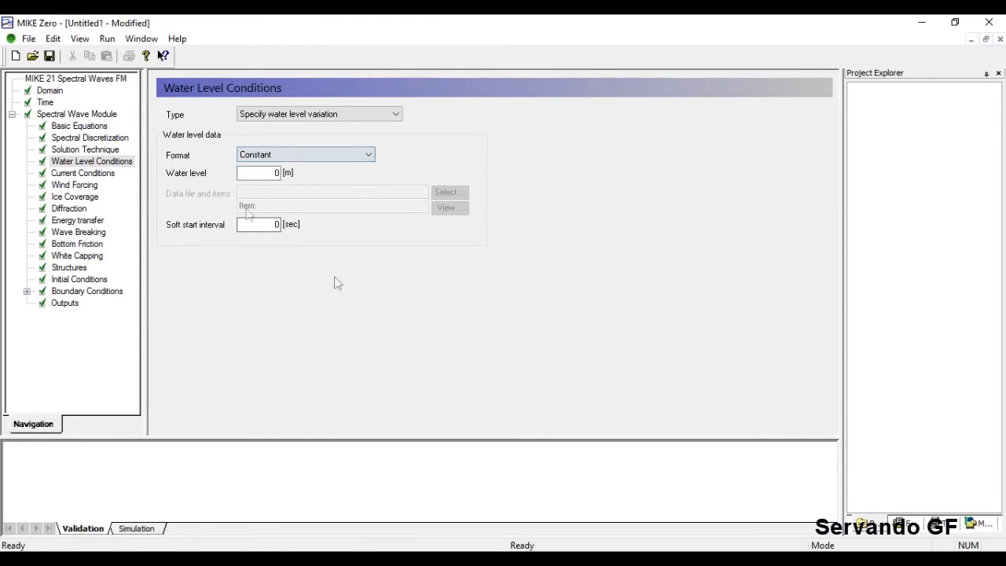
click(49, 90)
click(196, 117)
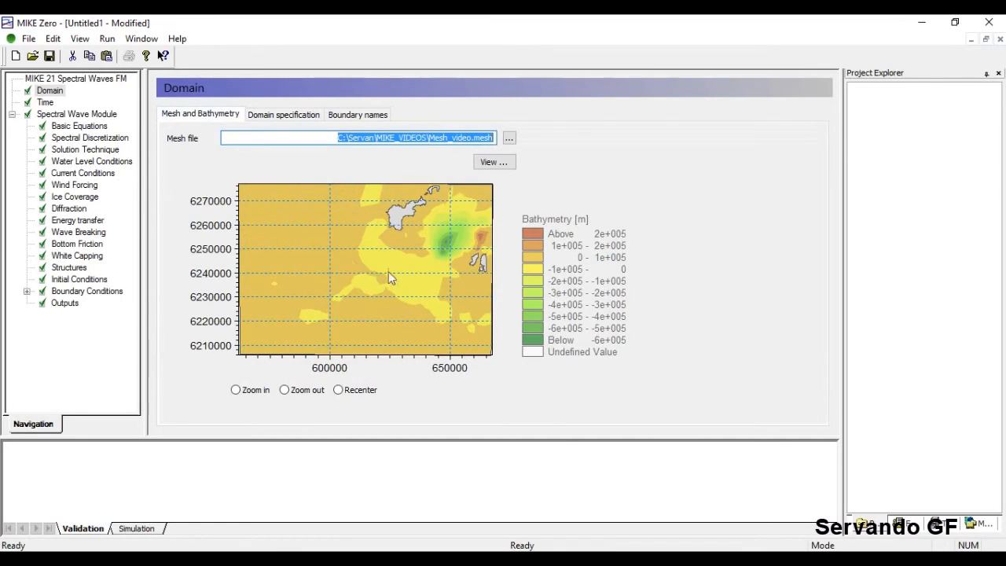
click(91, 161)
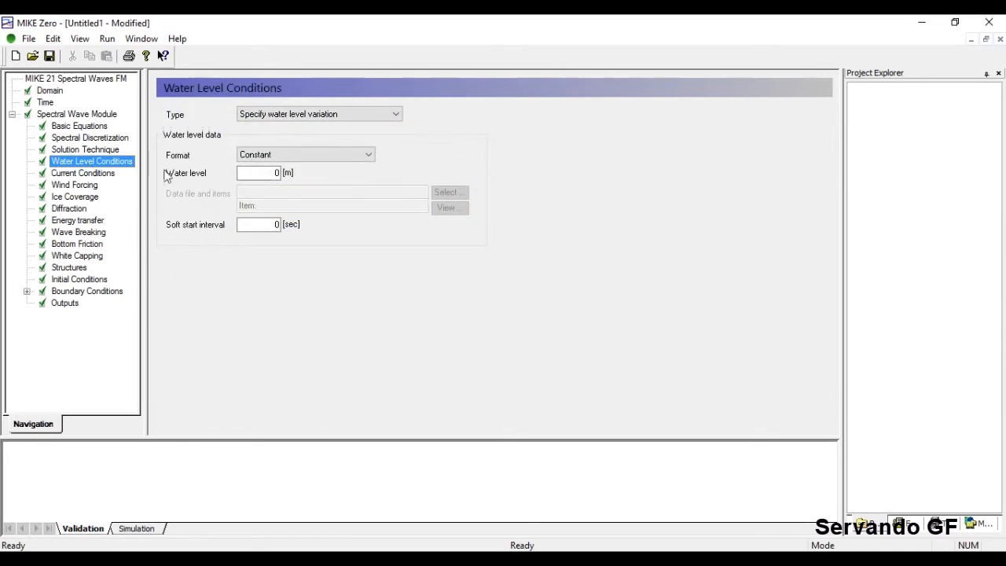
Try the 'Varying in time and domain' water level format and check the domain mesh.
click(367, 155)
click(322, 187)
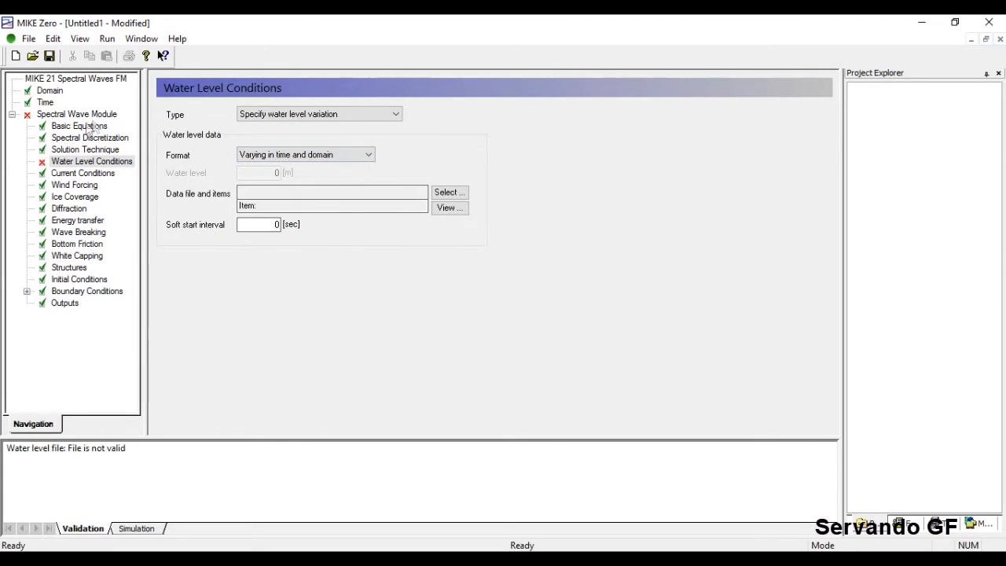
click(52, 91)
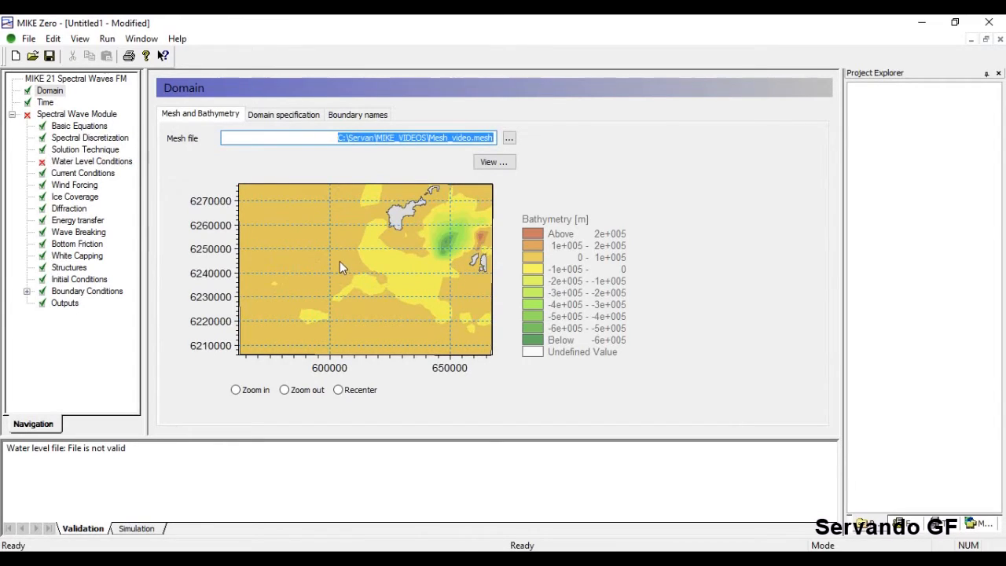
click(106, 162)
Try 'Varying in time, constant in domain', then set the water level format back to Constant.
click(322, 158)
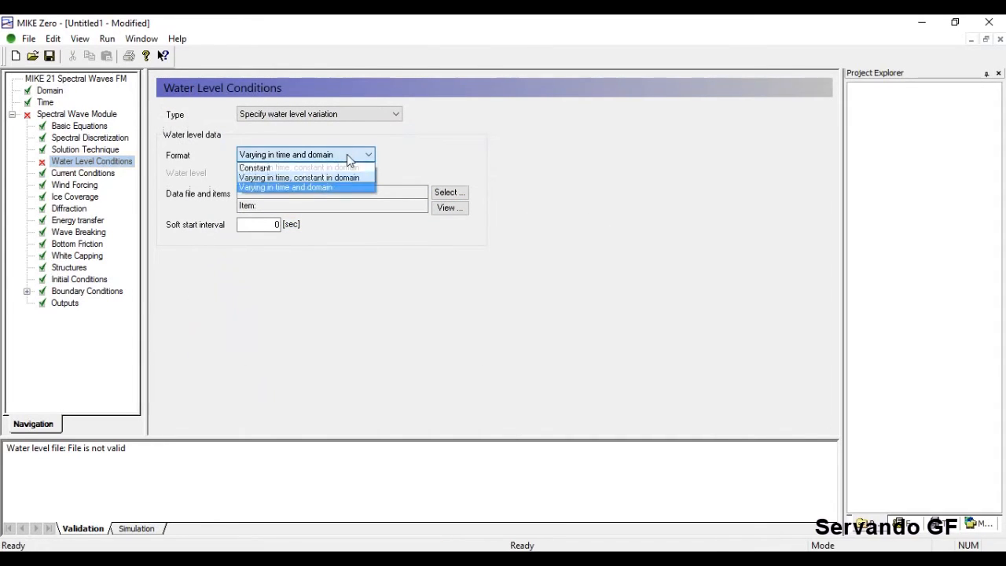
click(338, 180)
click(353, 156)
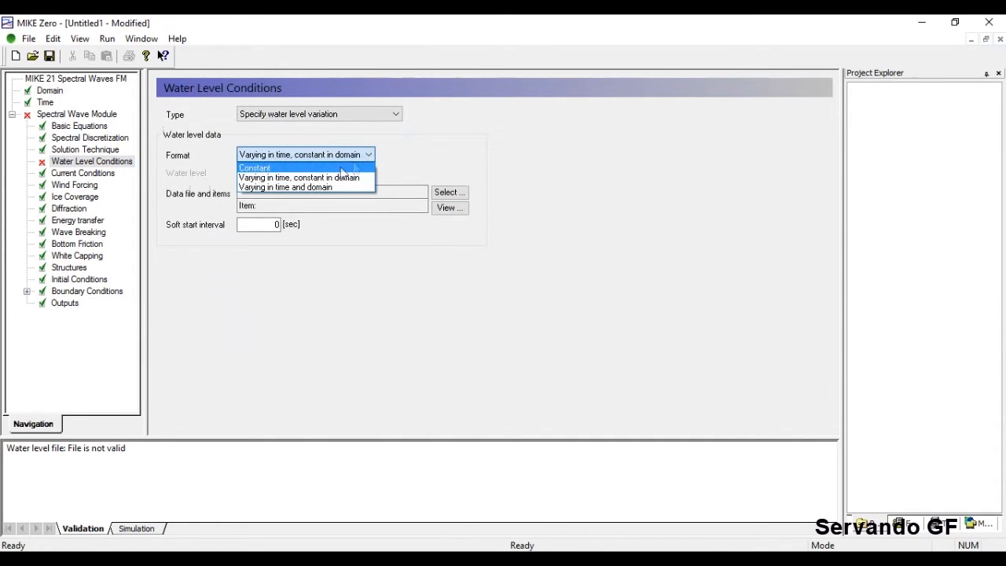
click(338, 167)
click(338, 156)
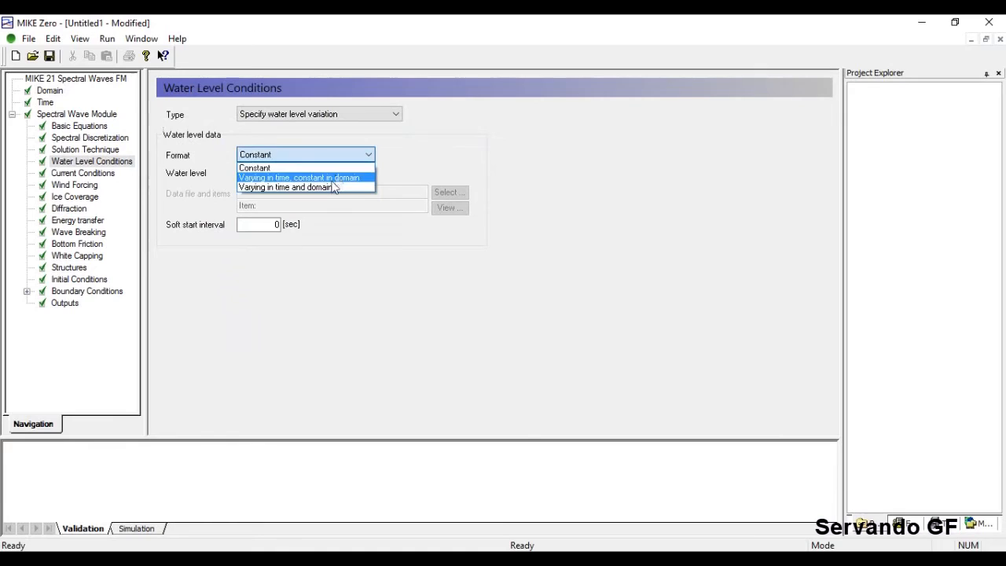
Try format 'Varying in time, constant in domain', then turn water level variation off and on.
click(338, 179)
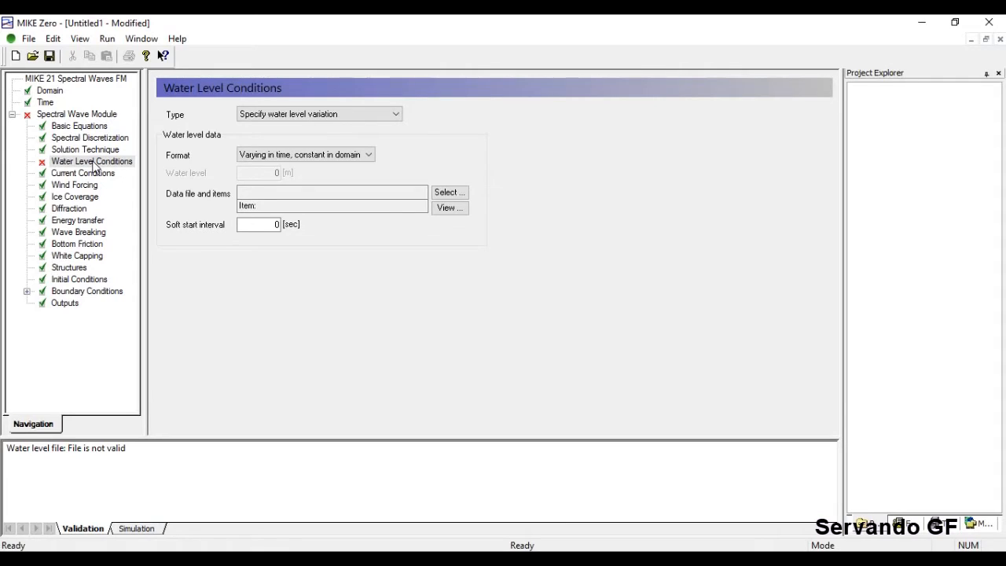
click(328, 115)
click(329, 126)
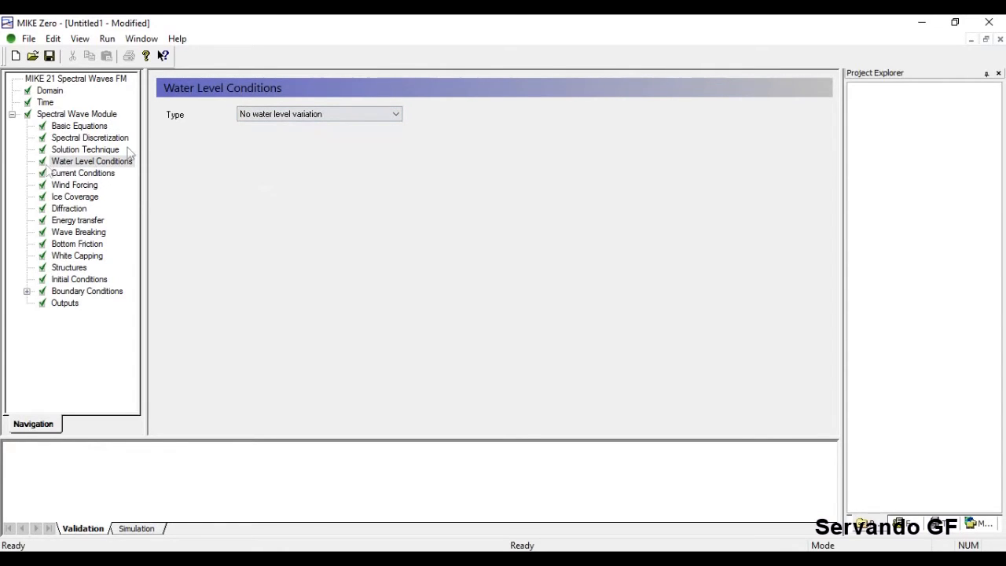
click(318, 115)
click(309, 138)
Try 'Varying in time and domain', then set No water level variation and go to Current Conditions.
click(314, 154)
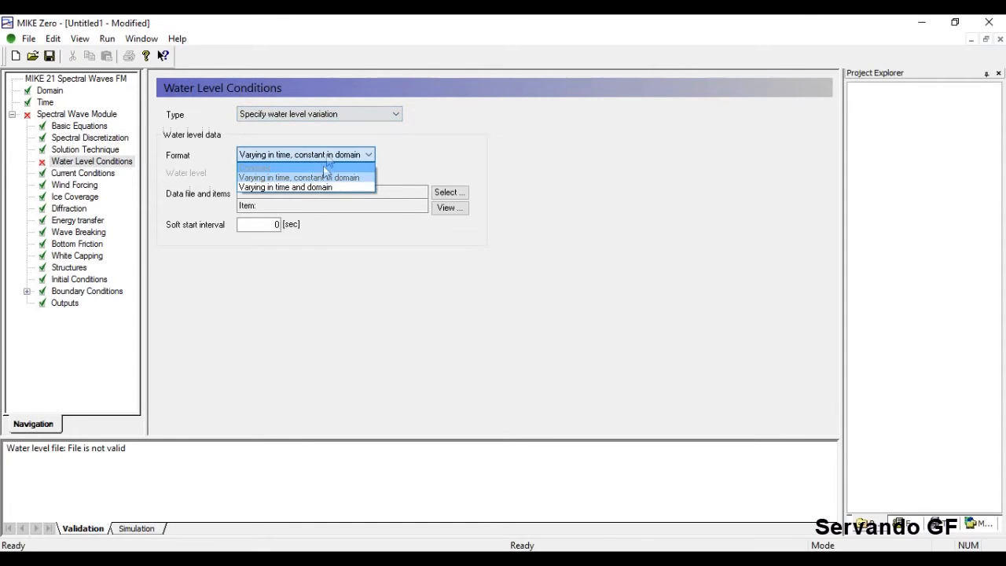
click(326, 189)
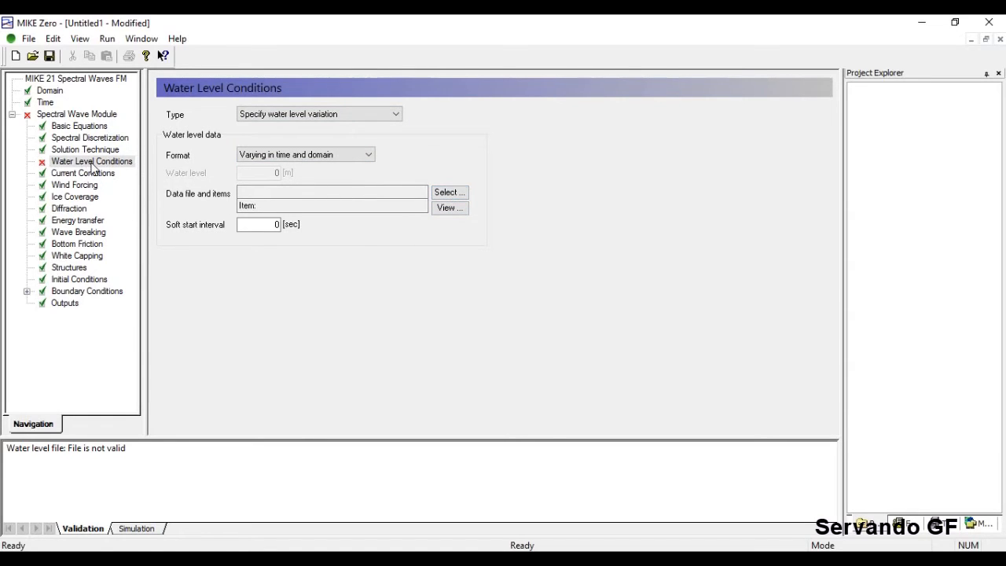
click(376, 116)
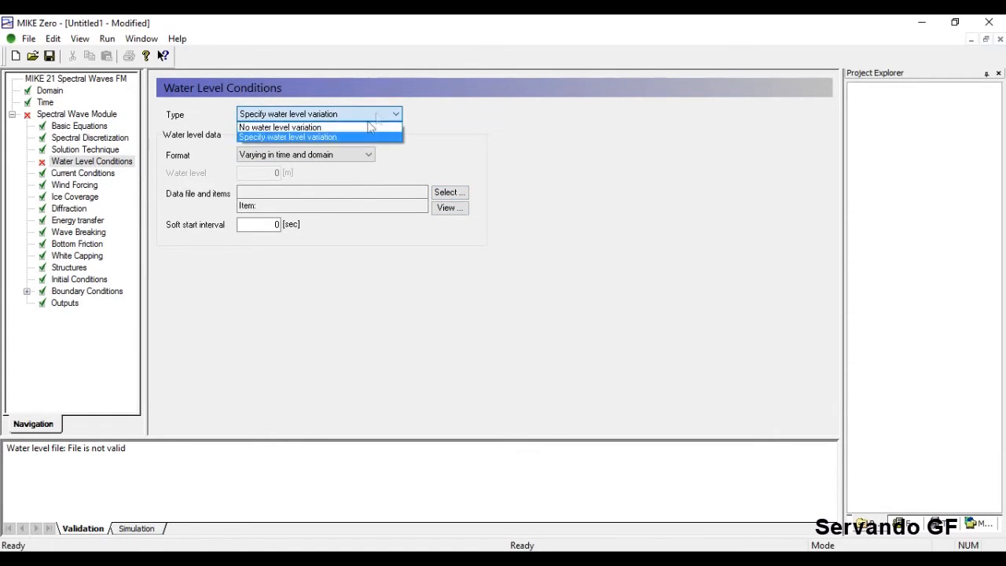
click(279, 126)
click(100, 174)
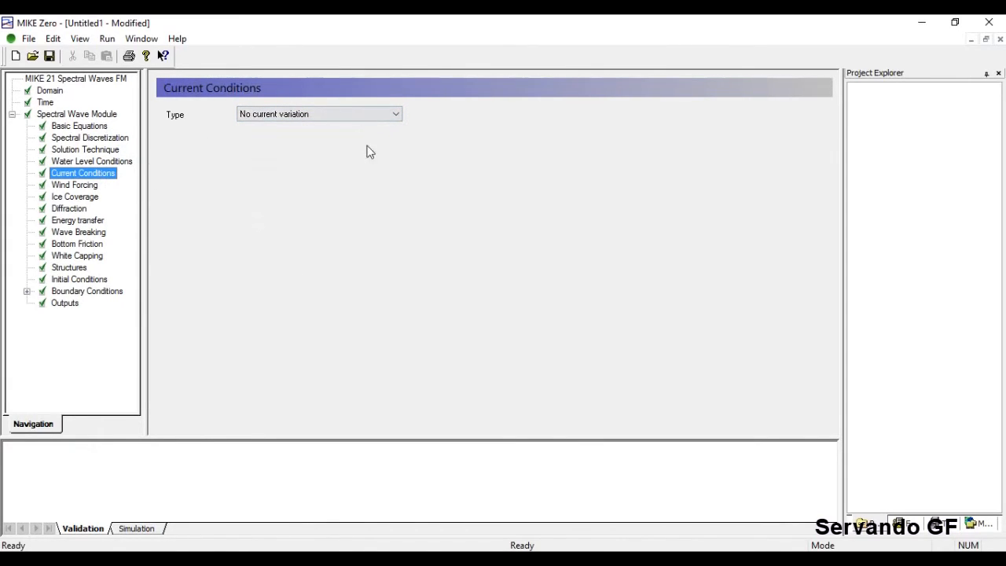
Specify a current variation, try 'Varying in time and domain', and keep the Constant format.
click(379, 114)
click(351, 139)
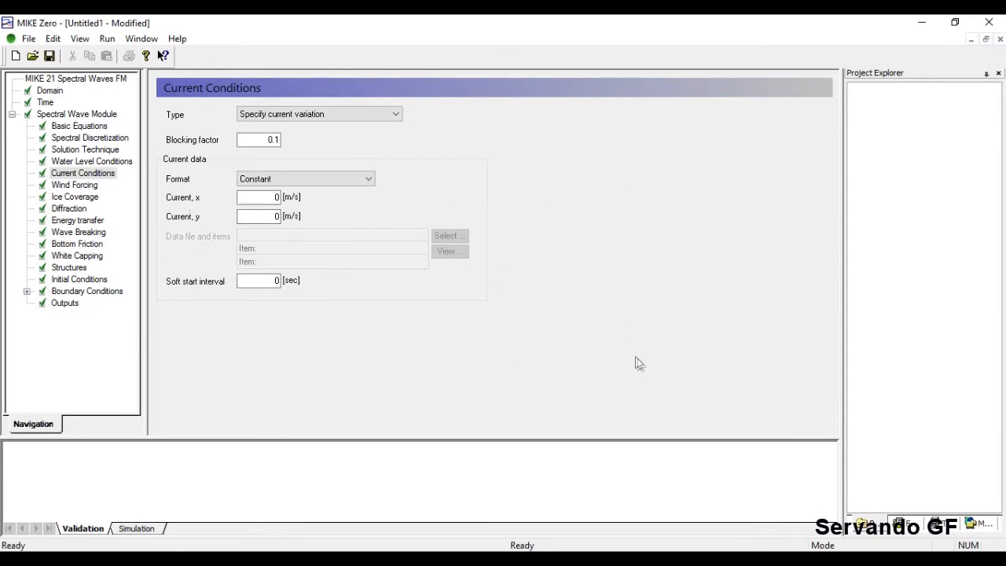
click(349, 177)
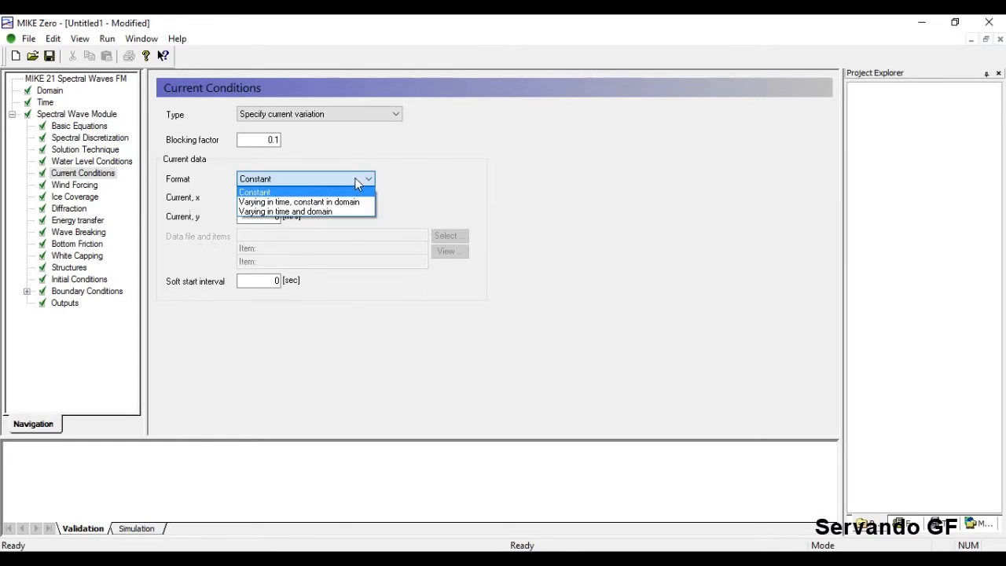
click(308, 212)
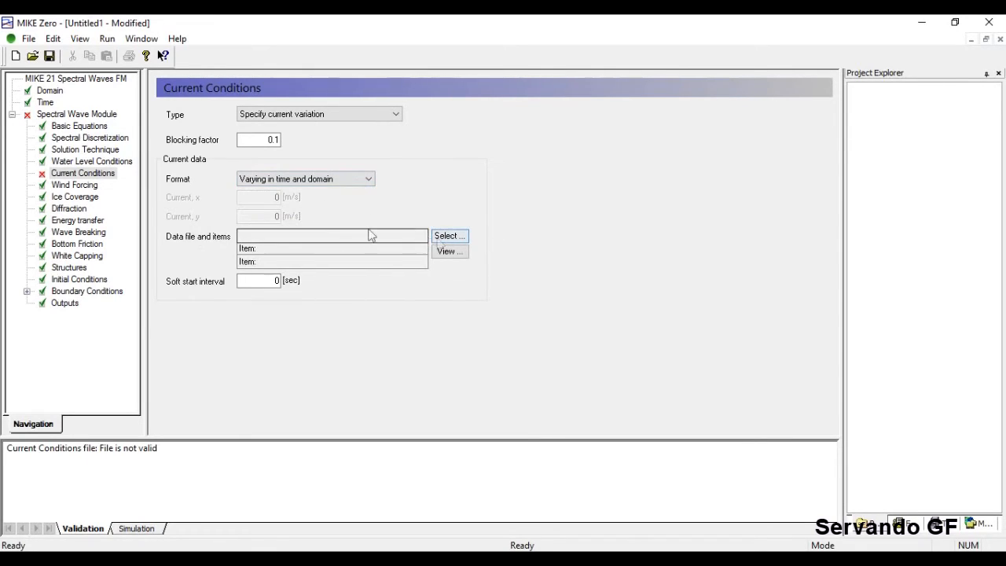
click(363, 179)
click(325, 191)
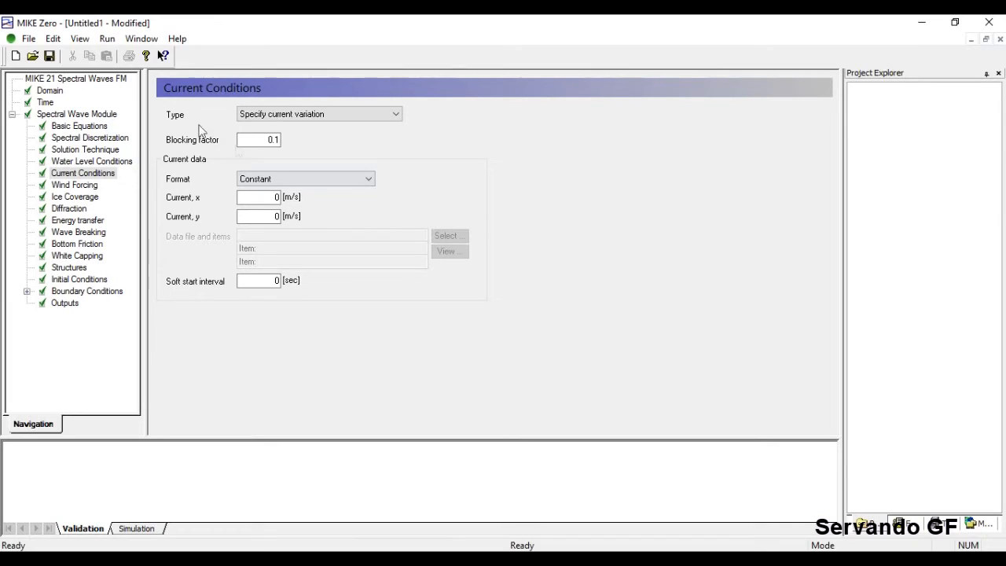
click(55, 91)
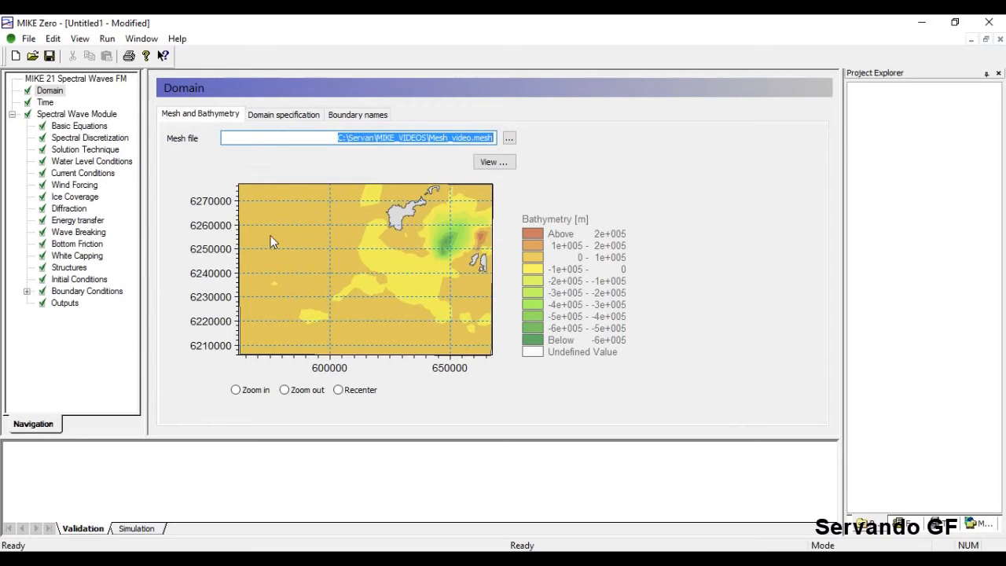
click(68, 186)
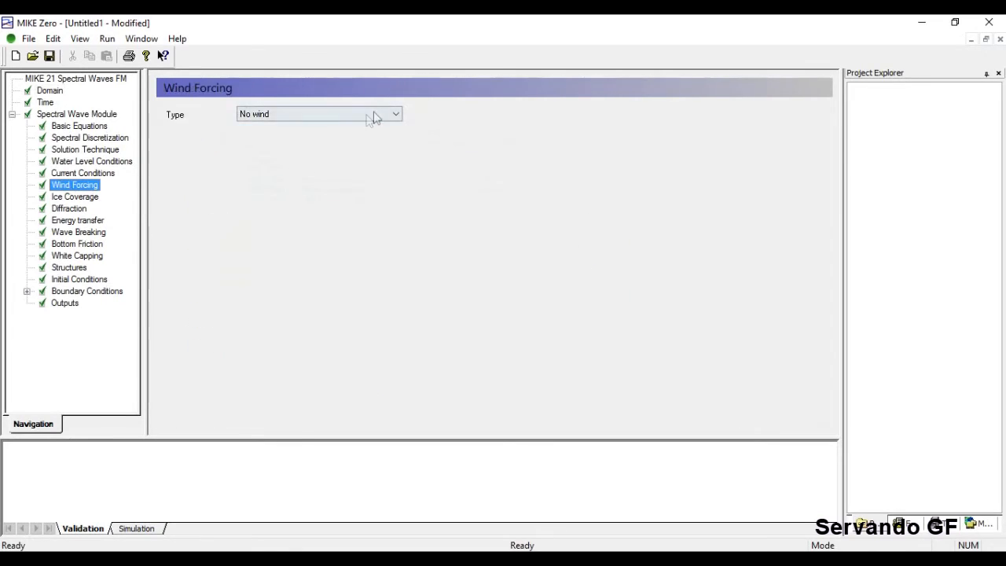
Set the wind type to 'Wind, speed and direction' with speed 12 m/s and an edited direction value.
click(375, 116)
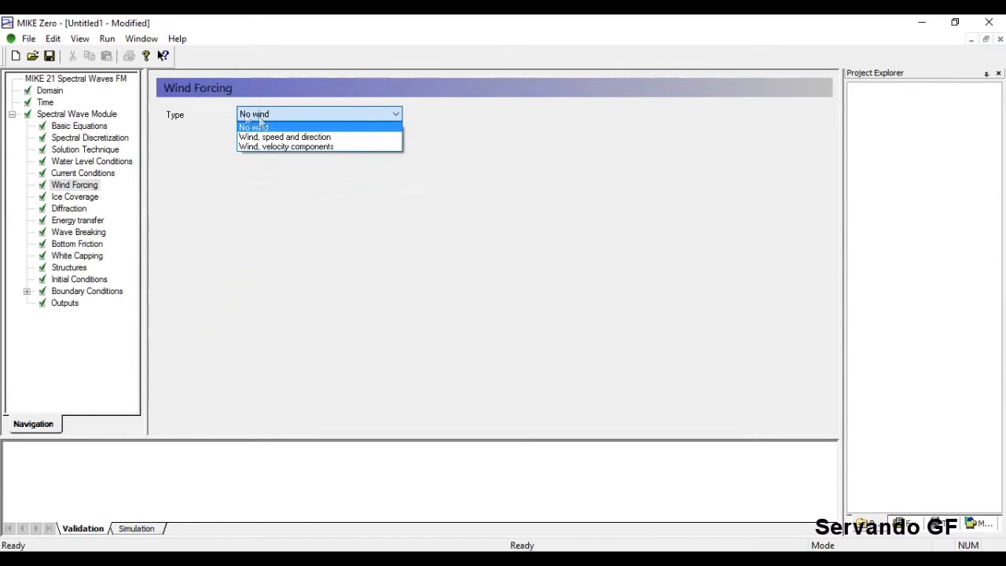
click(323, 137)
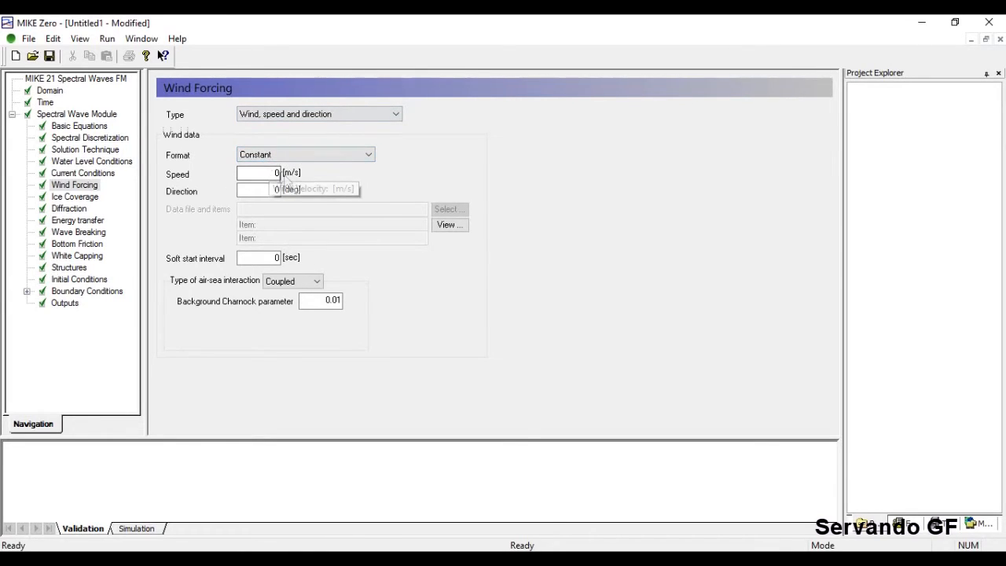
double_click(275, 172)
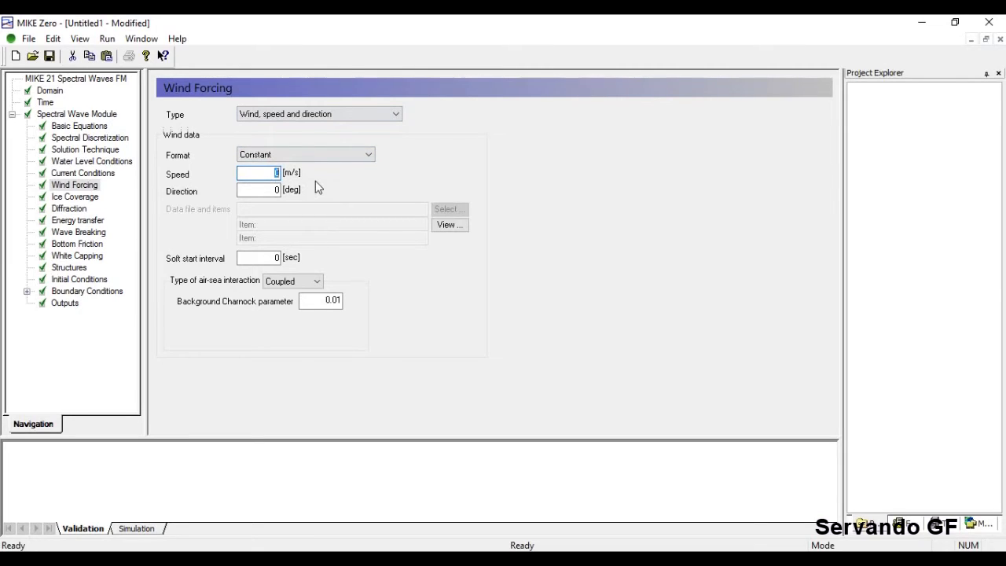
text(12)
double_click(245, 189)
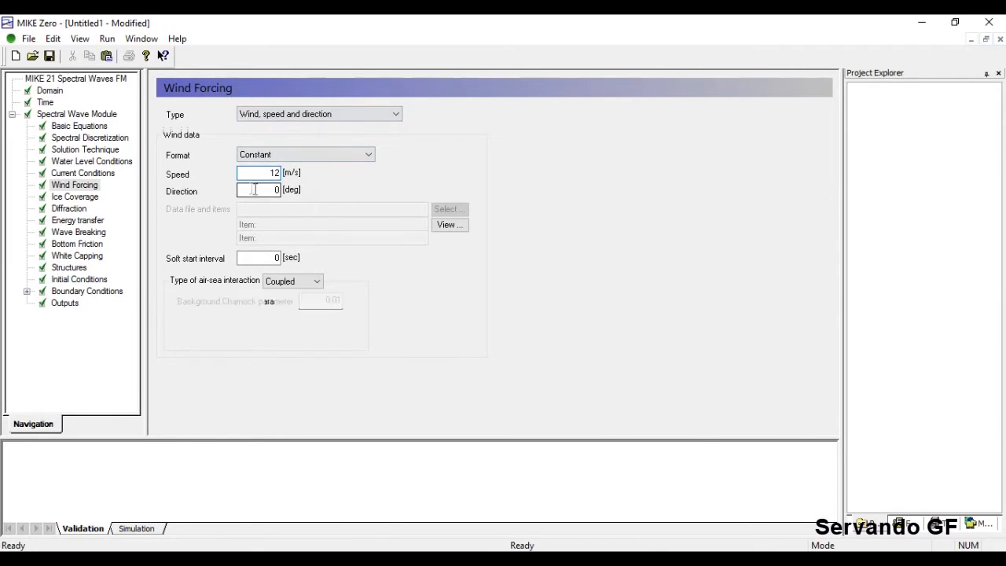
text(5)
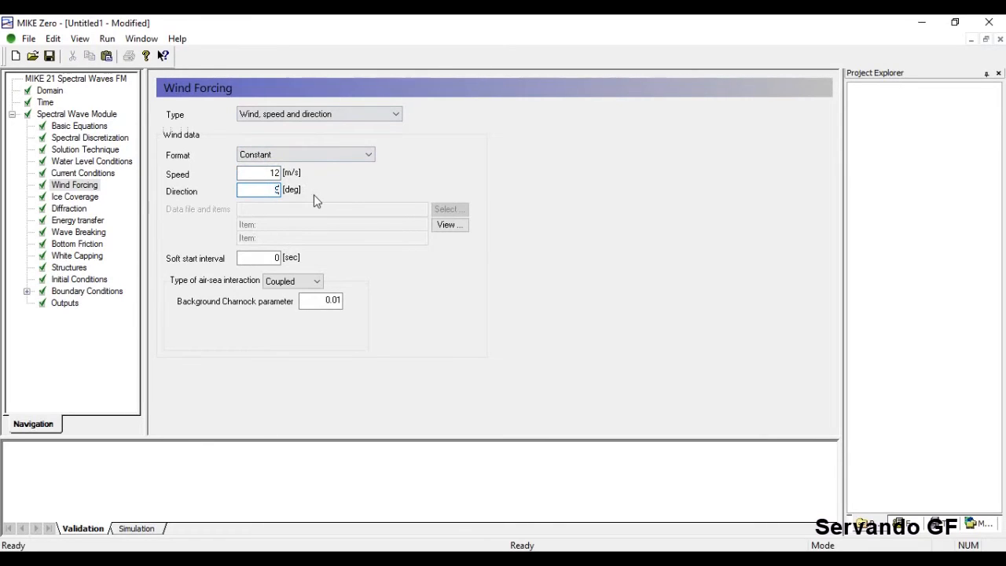
text(0)
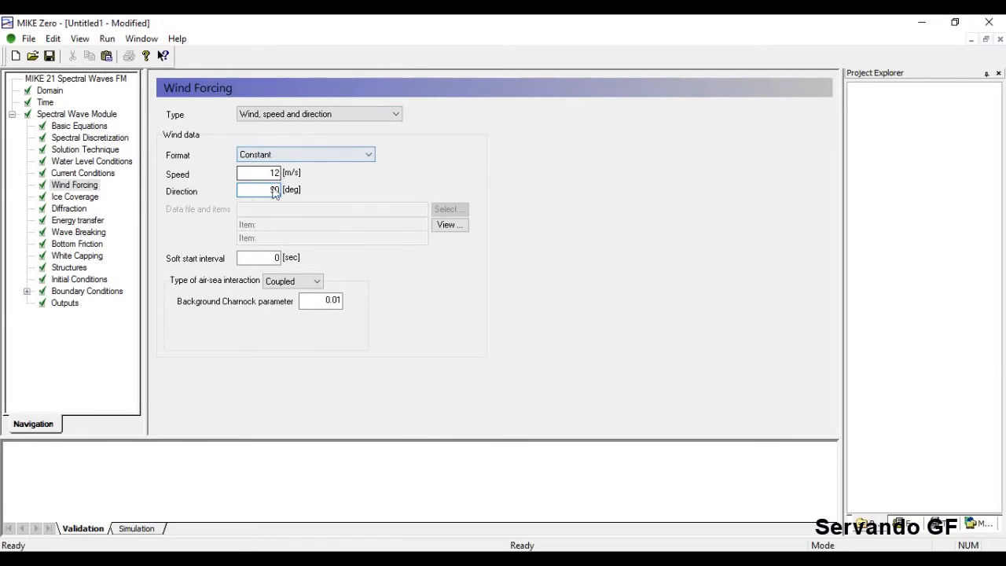
click(47, 91)
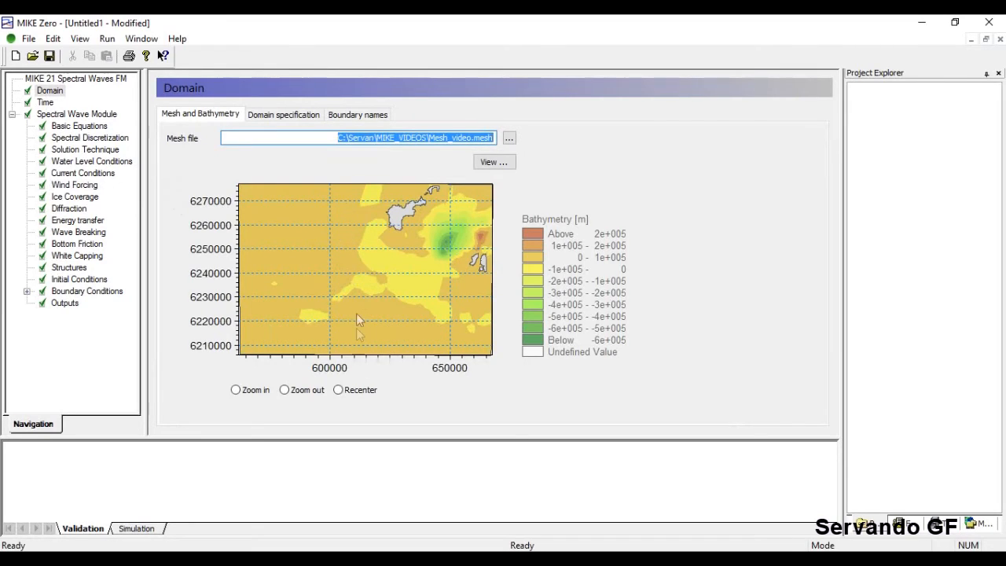
click(73, 185)
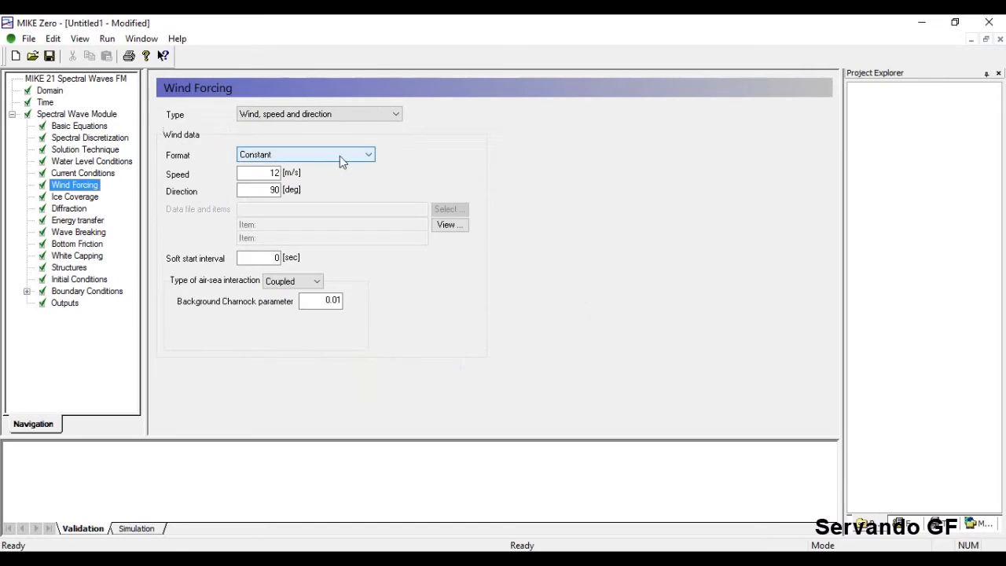
Set the wind format to 'Varying in time and domain', reviewing air-sea interaction and the soft start interval.
click(340, 155)
click(316, 187)
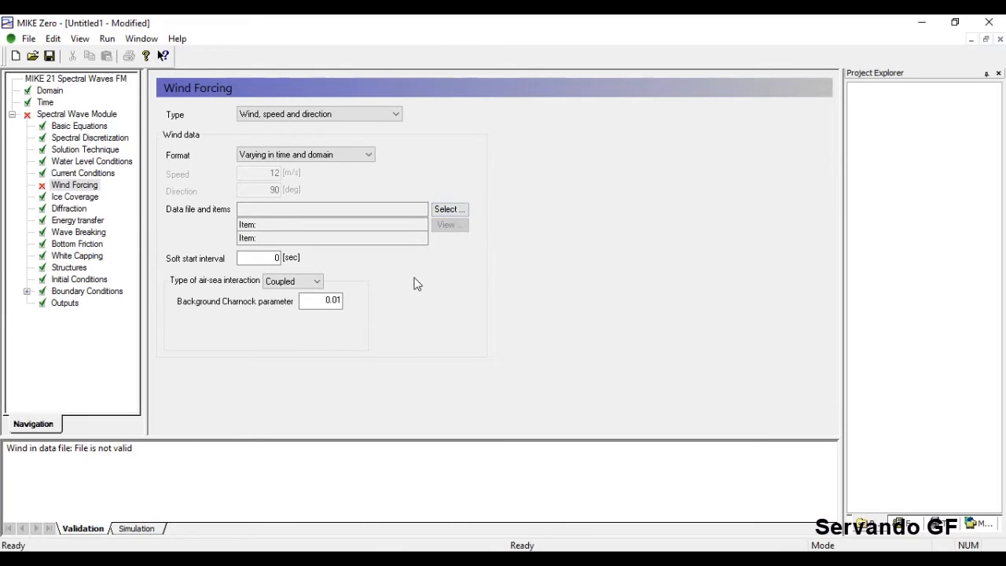
click(313, 282)
click(214, 282)
drag(268, 261, 280, 259)
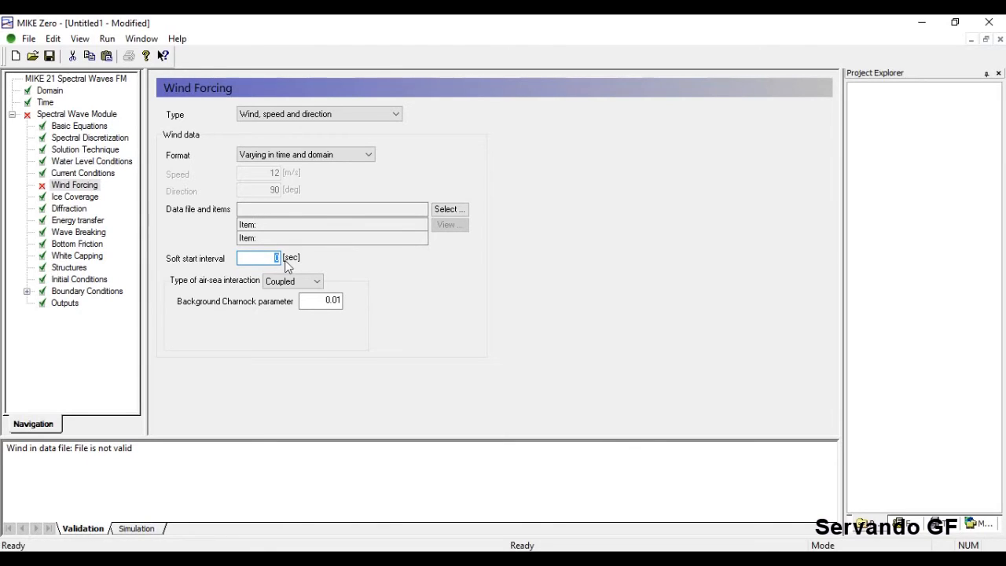
click(273, 262)
click(310, 282)
click(297, 301)
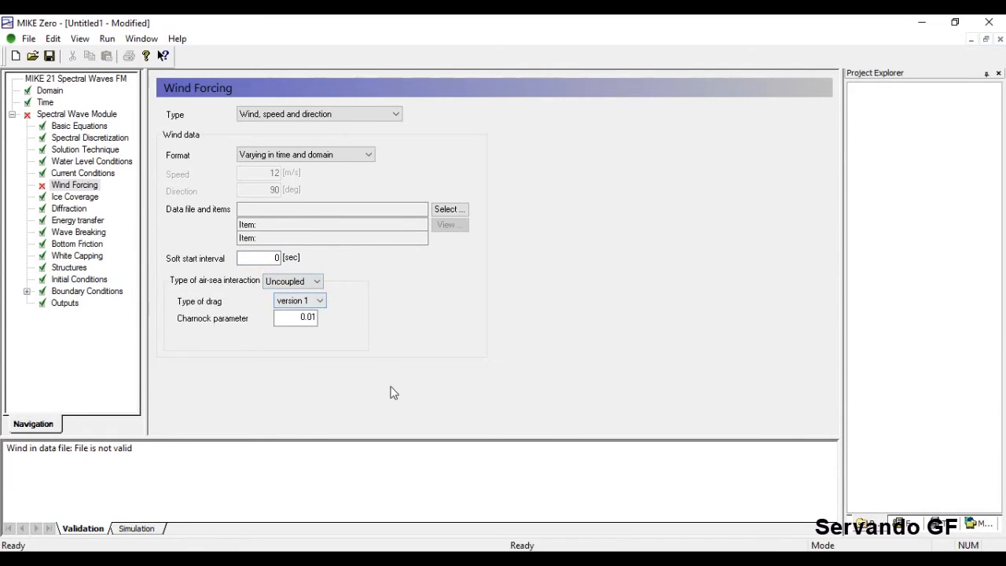
click(306, 284)
click(306, 305)
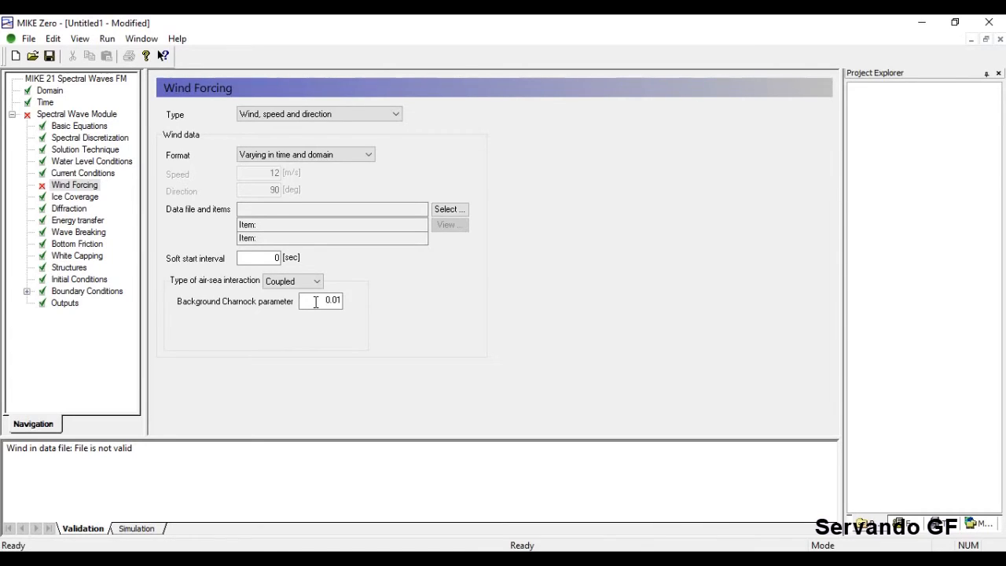
Switch the wind's air-sea interaction to Uncoupled, then go to the Ice Coverage page.
click(292, 281)
click(296, 295)
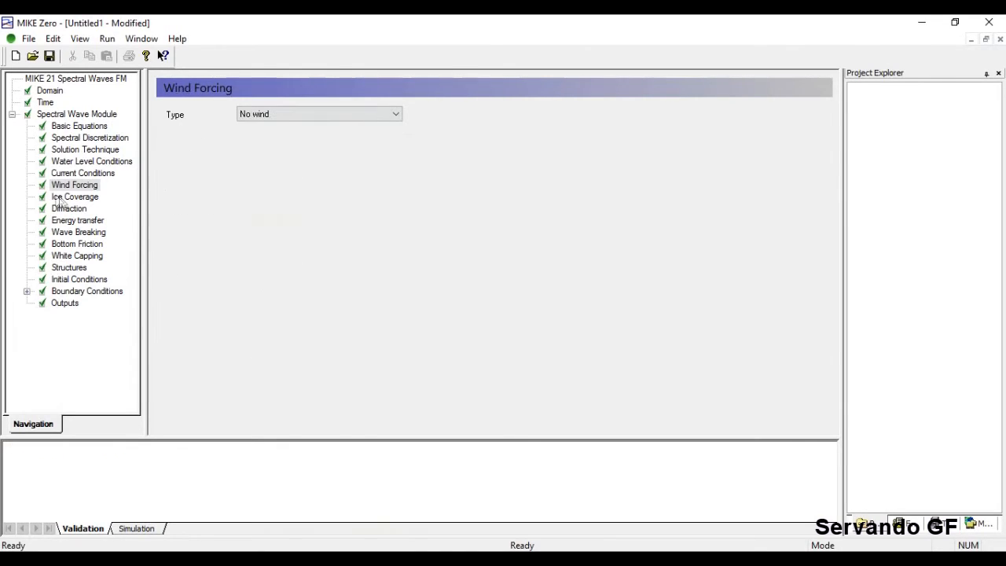
click(75, 197)
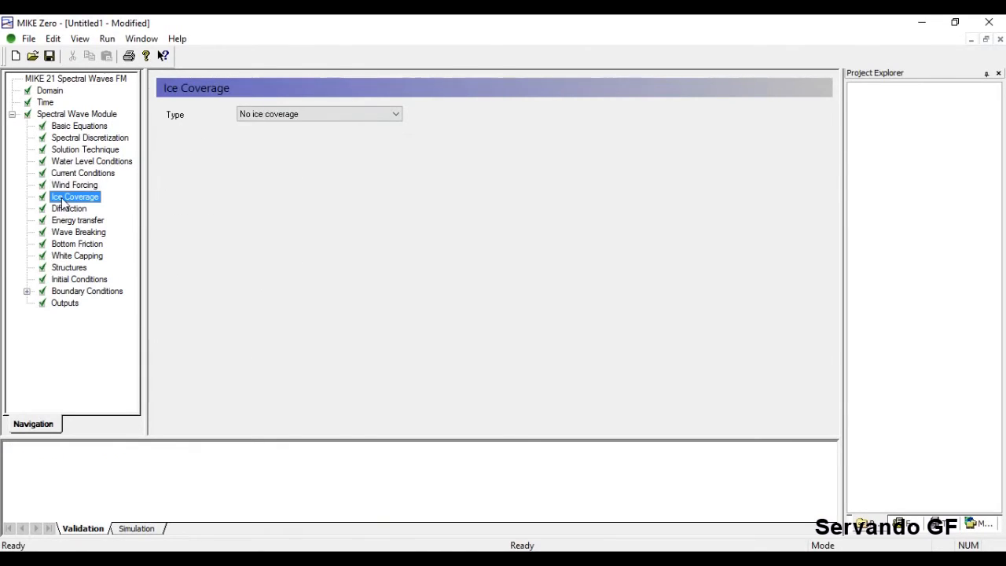
Try 'Specify ice coverage', then set ice coverage back to No ice coverage.
click(370, 114)
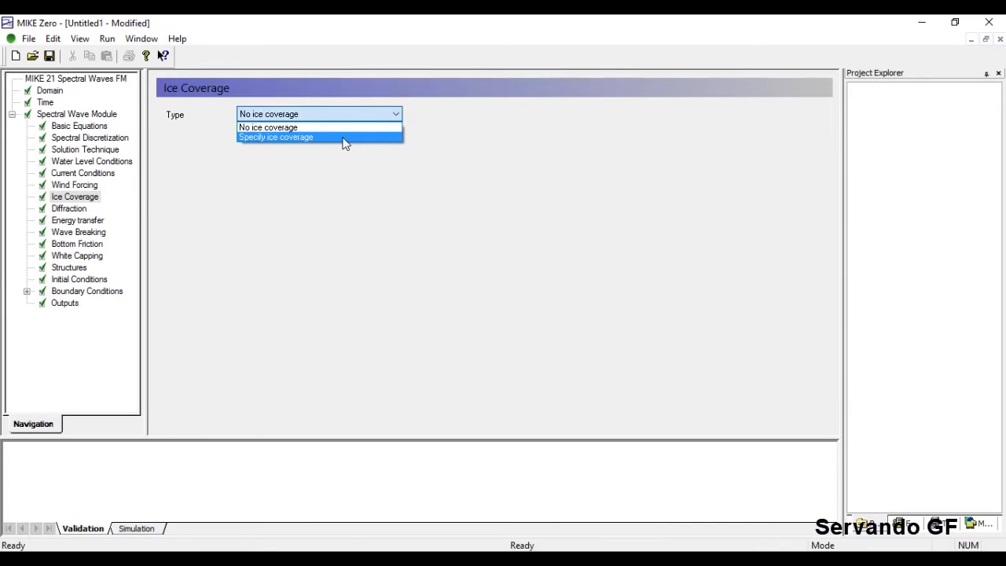
click(346, 139)
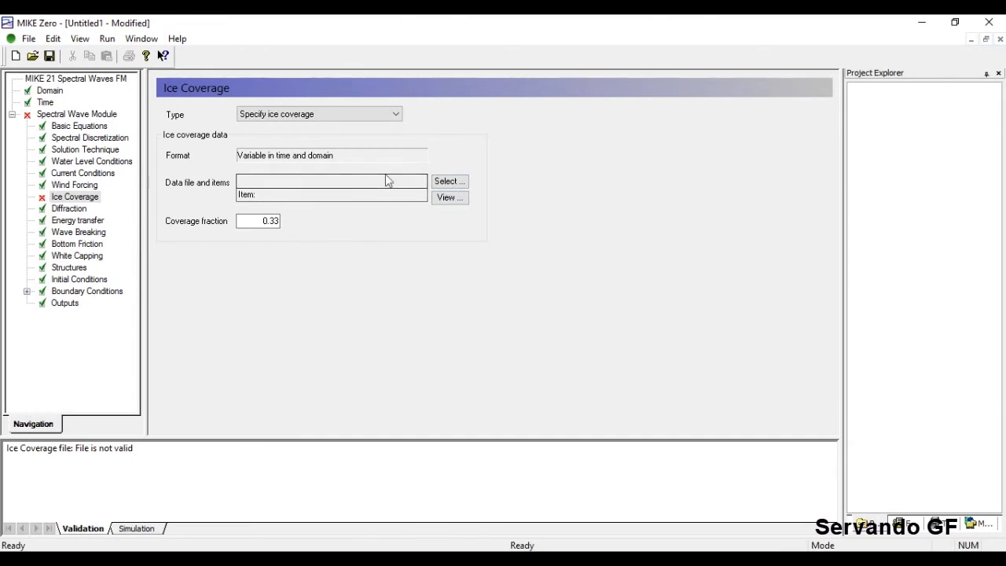
click(388, 114)
click(432, 134)
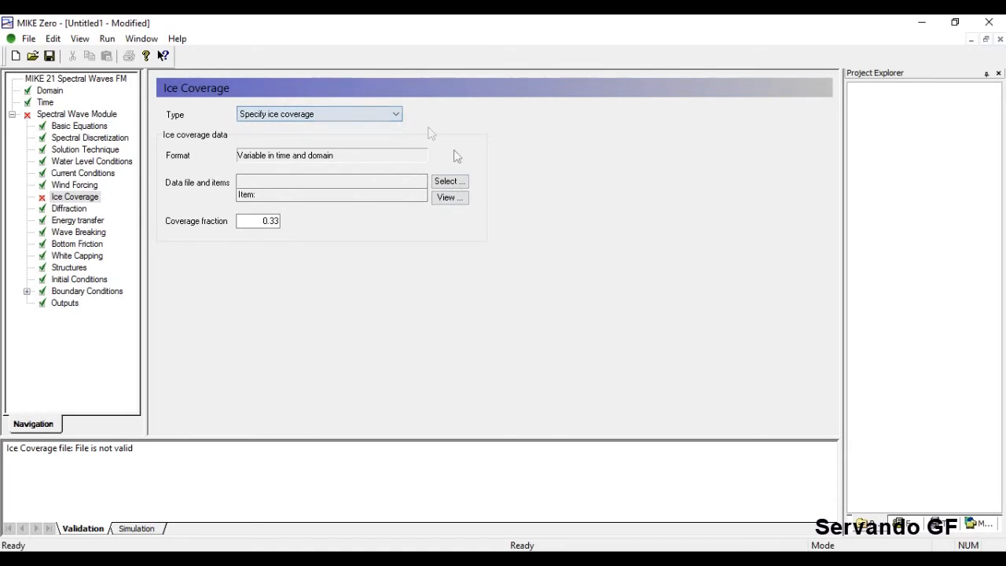
click(381, 114)
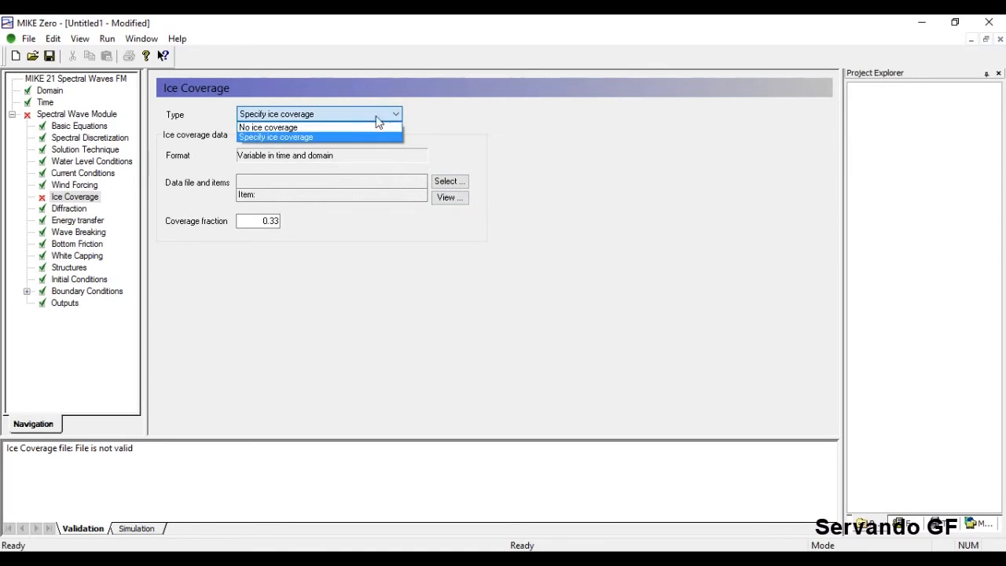
click(346, 127)
click(70, 208)
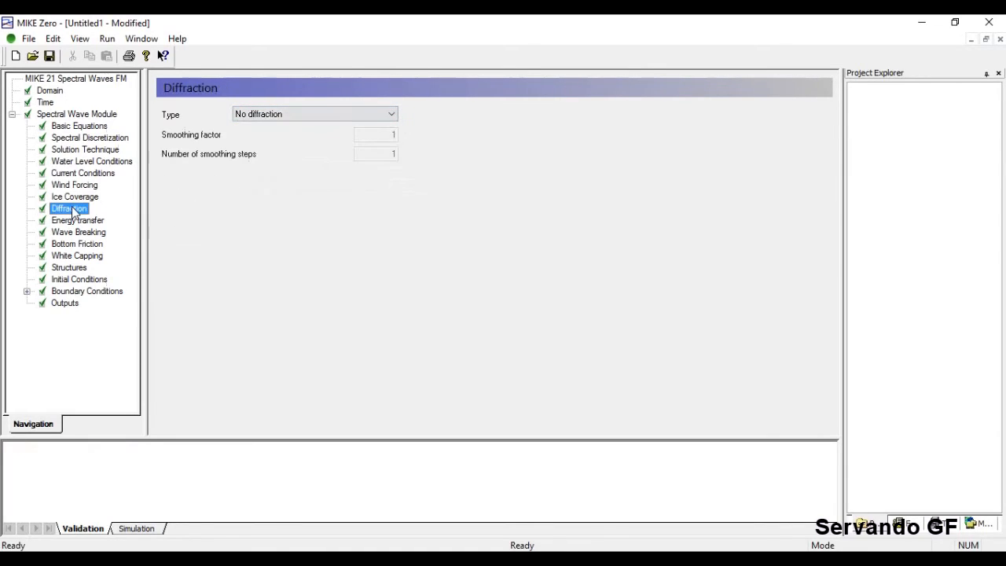
Switch Diffraction Type to Diffraction, revert to No diffraction, and return to the Mesh_video.mesh Domain page.
click(383, 114)
click(358, 137)
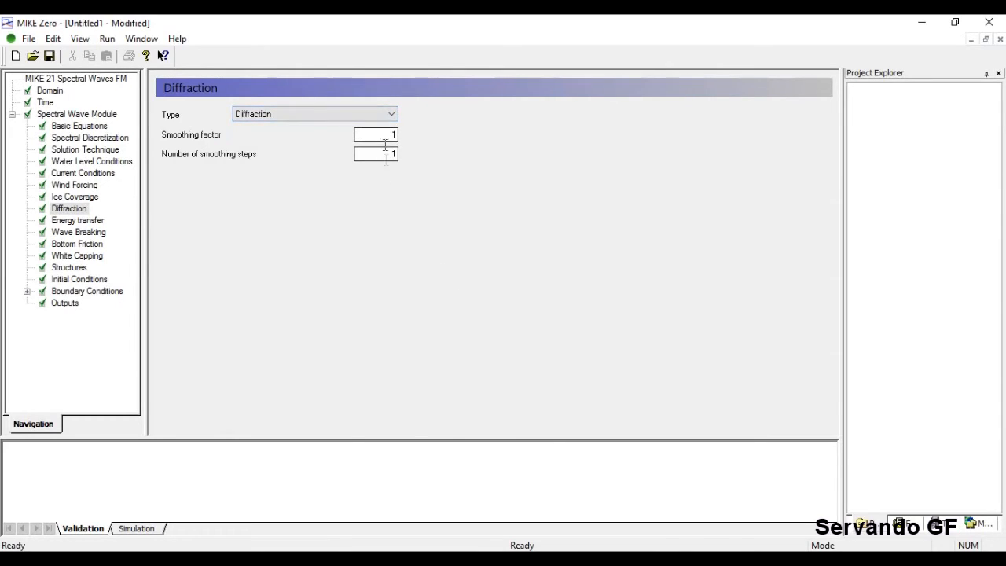
click(391, 114)
click(364, 129)
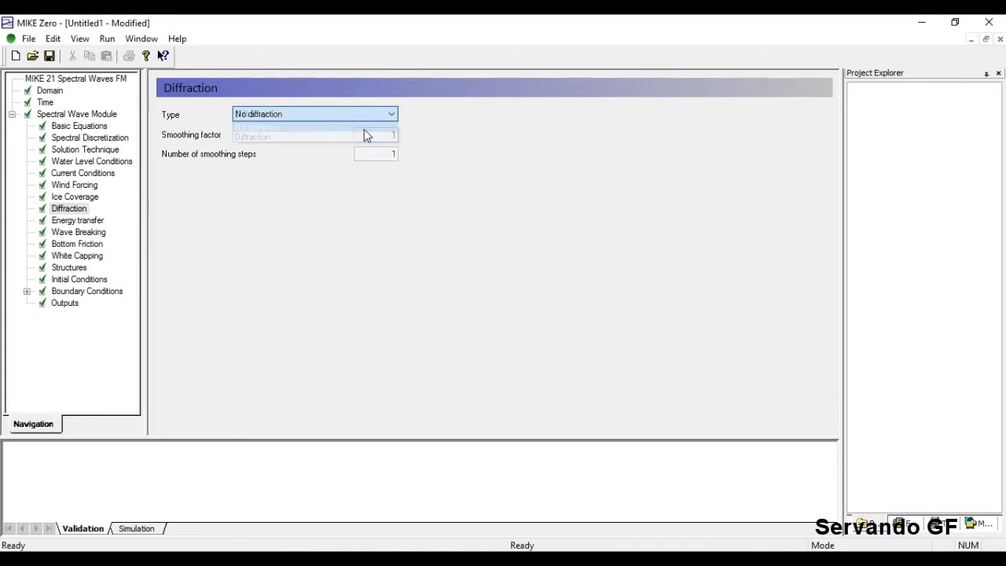
click(50, 90)
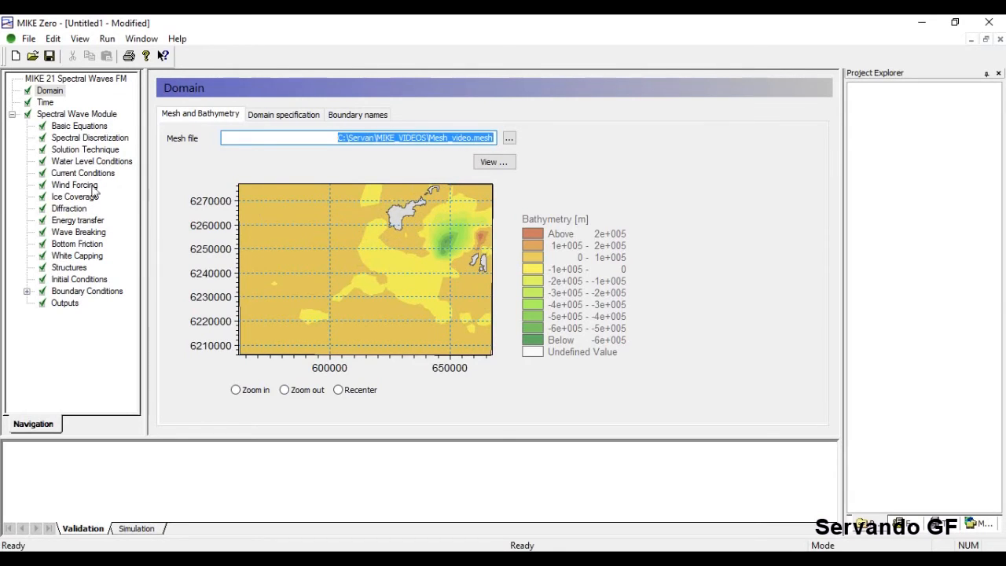
Toggle Diffraction Type repeatedly, leave it on No diffraction, and show the Energy transfer page.
click(71, 208)
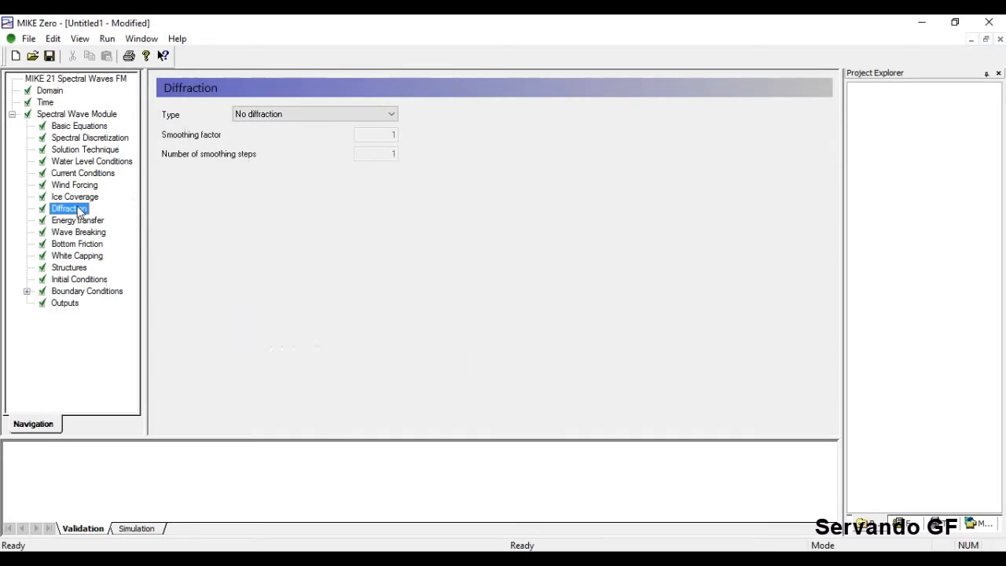
click(381, 116)
click(339, 136)
click(276, 115)
click(284, 127)
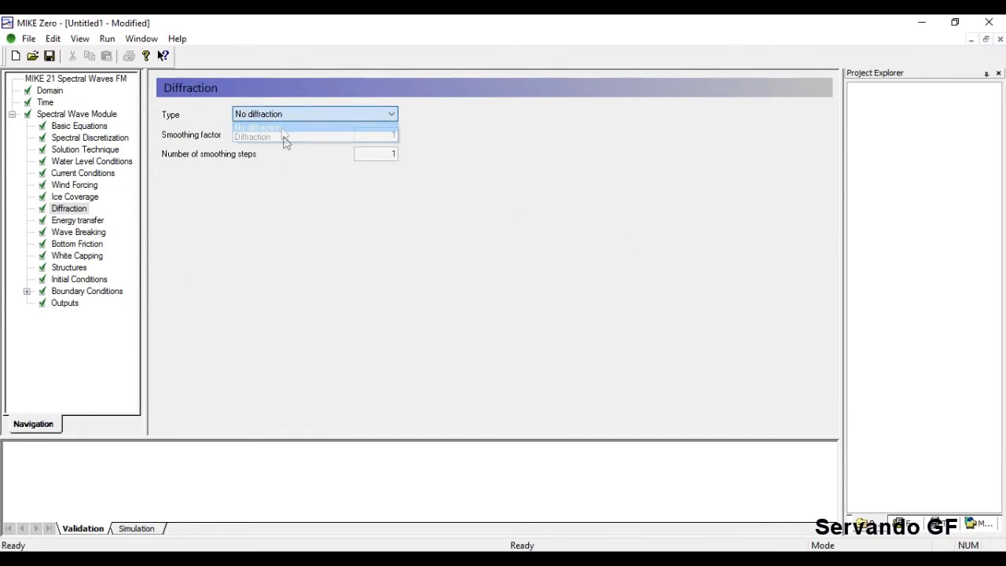
click(286, 118)
click(283, 137)
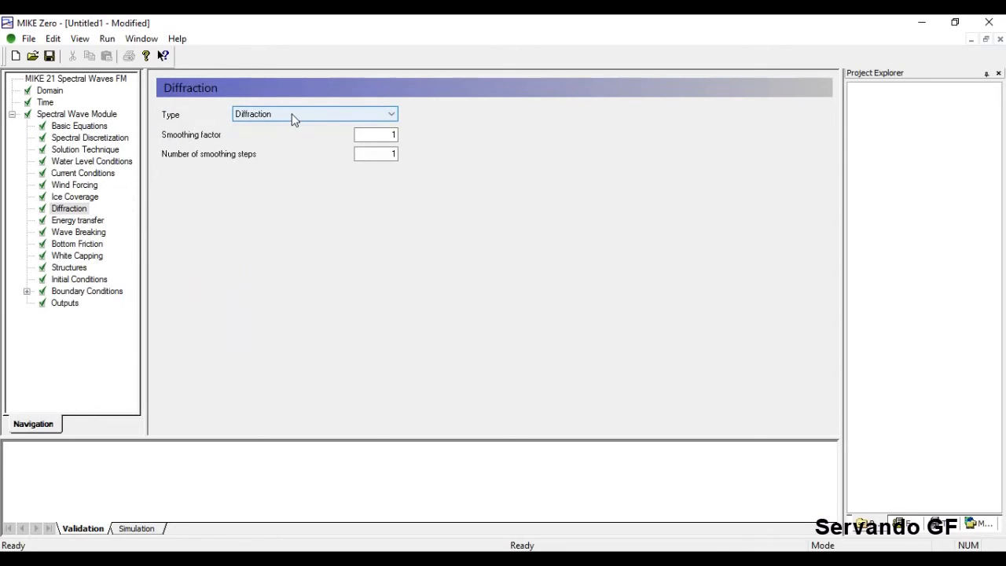
click(293, 118)
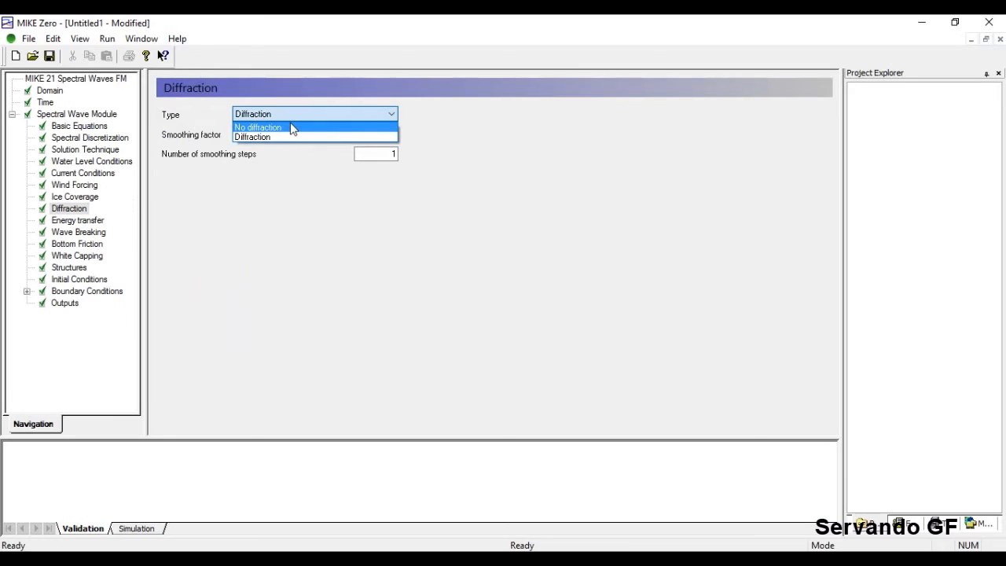
click(292, 128)
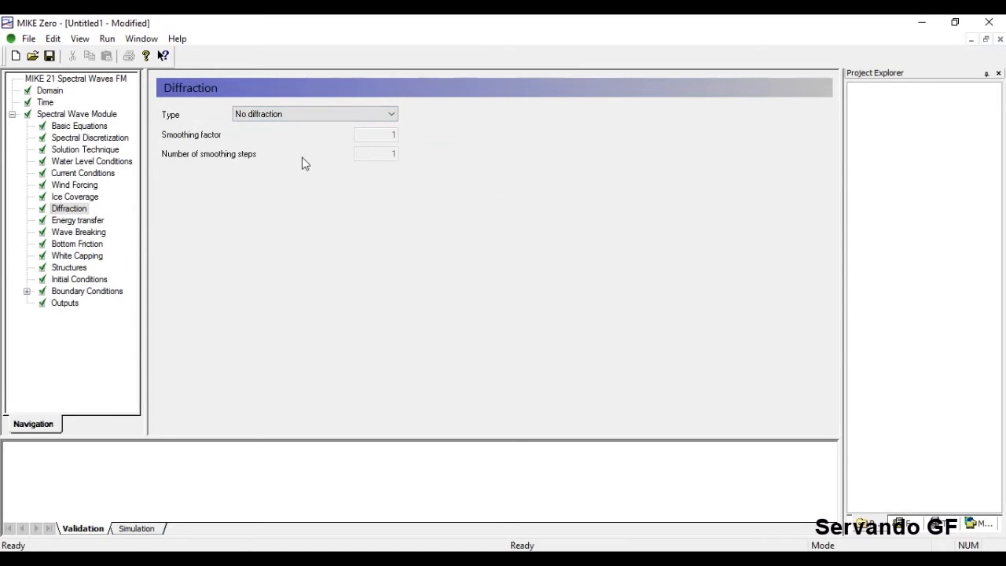
click(79, 220)
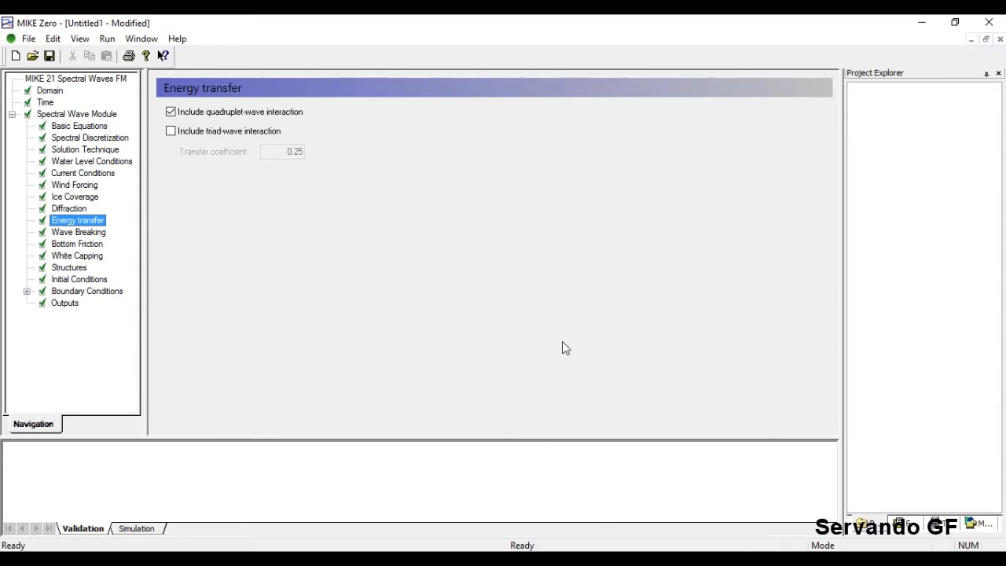
Leave triad-wave interaction unchecked, keeping only quadruplet-wave interaction, and show Wave Breaking (gamma 0.8, alpha 1).
click(171, 131)
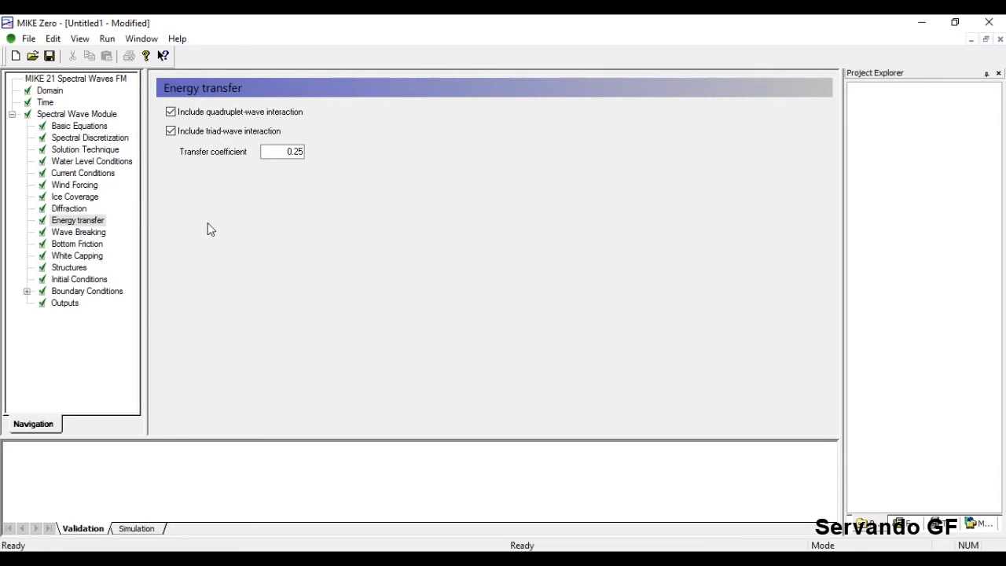
click(172, 131)
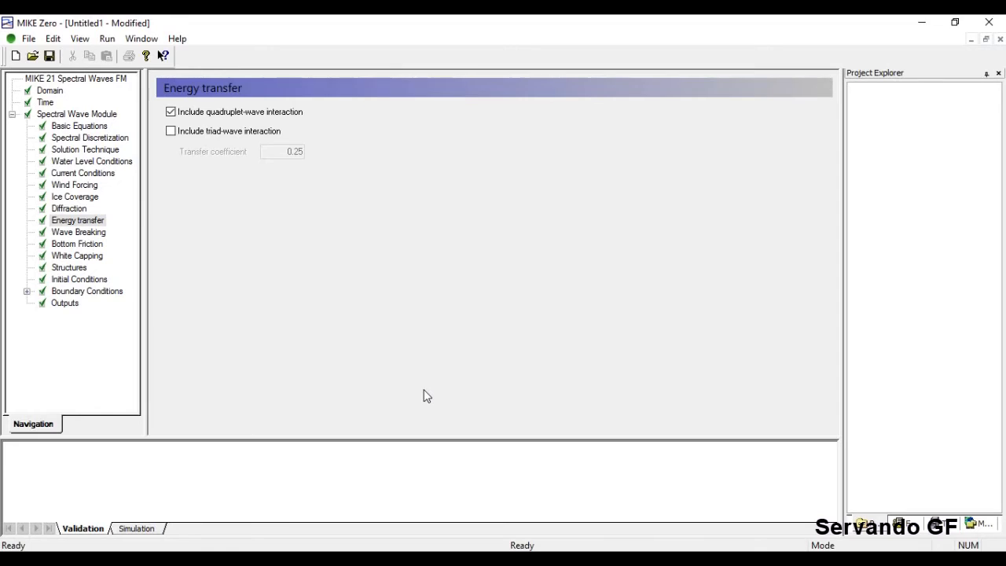
click(171, 131)
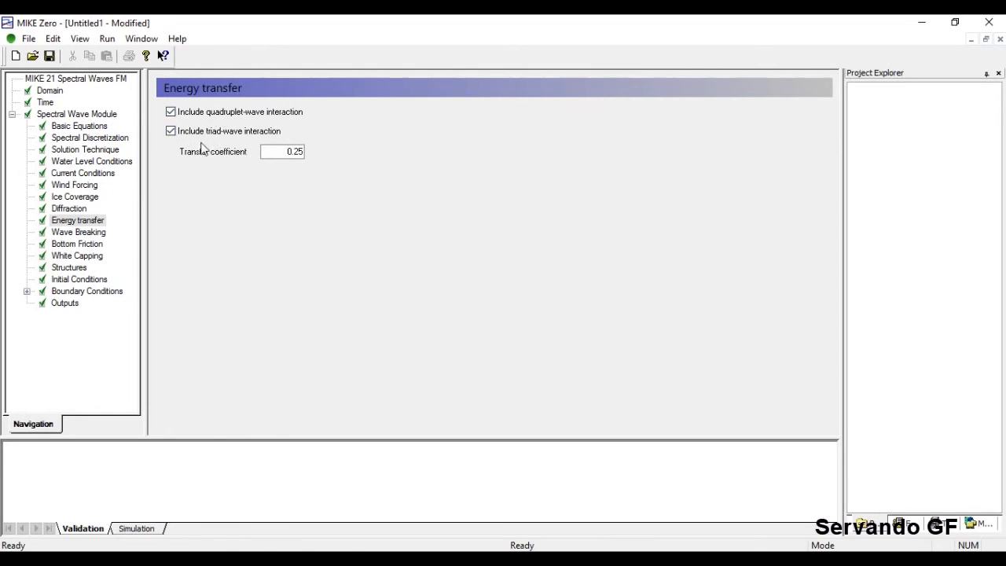
click(170, 131)
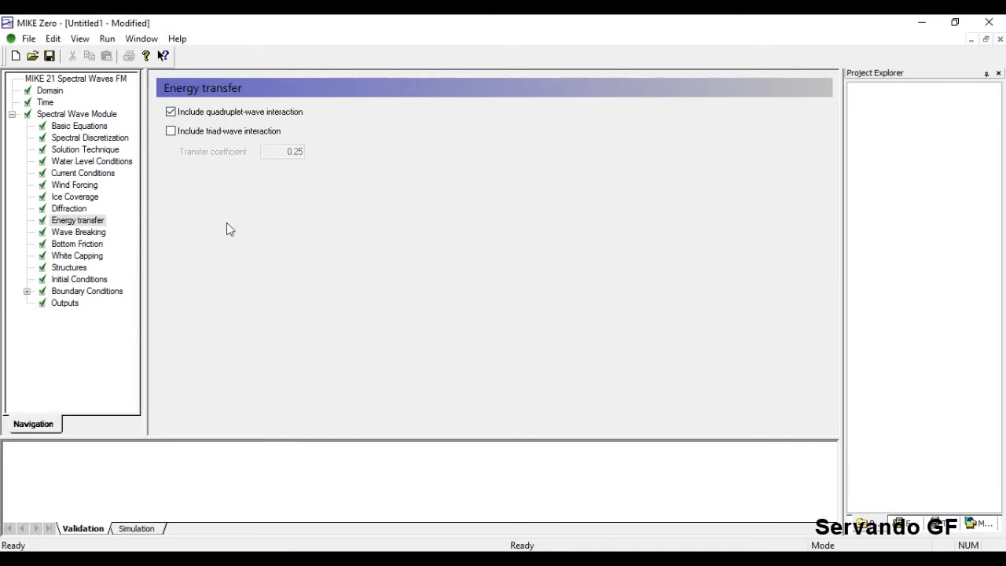
click(88, 234)
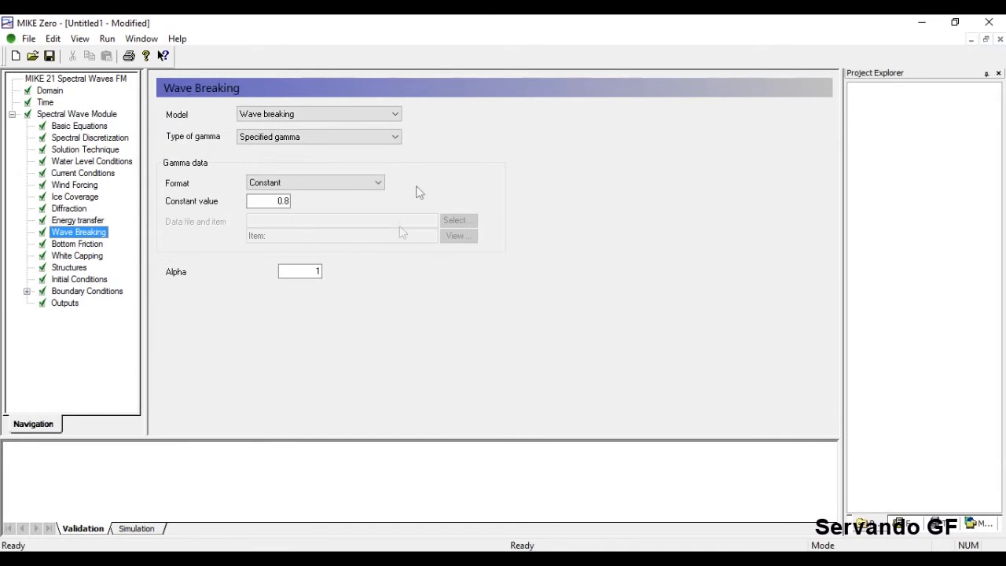
click(395, 114)
click(437, 128)
key(Tab)
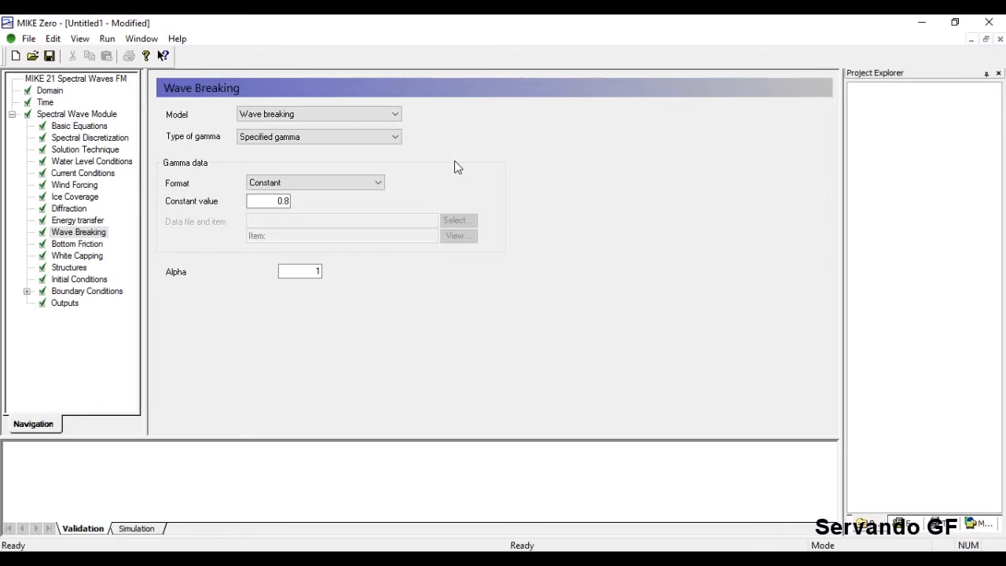
click(388, 138)
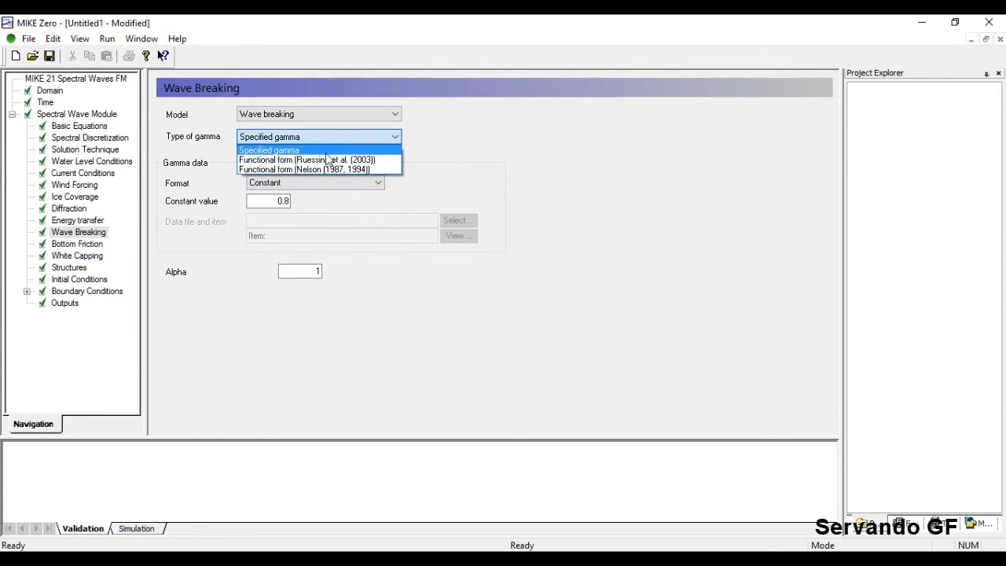
click(485, 178)
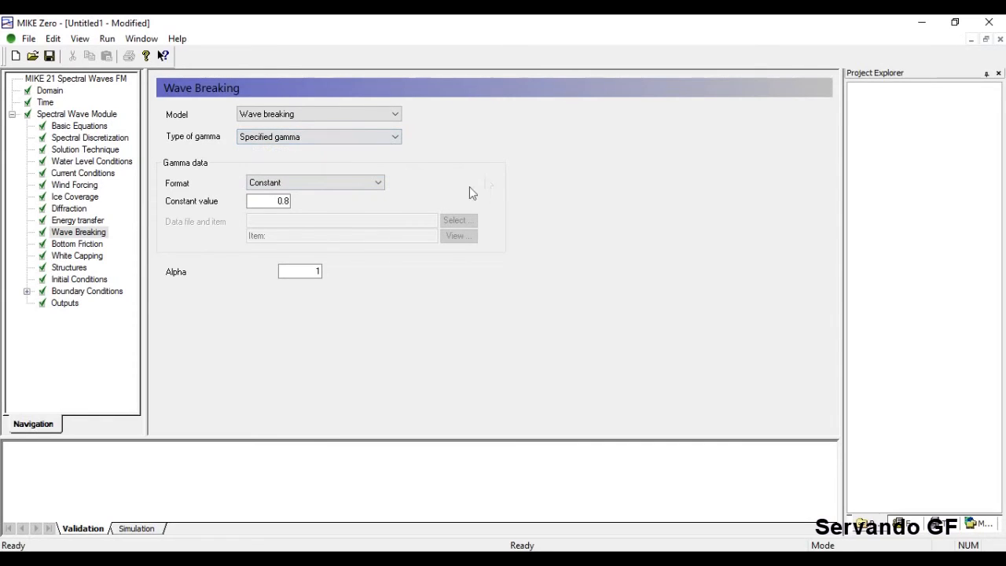
click(325, 185)
click(423, 163)
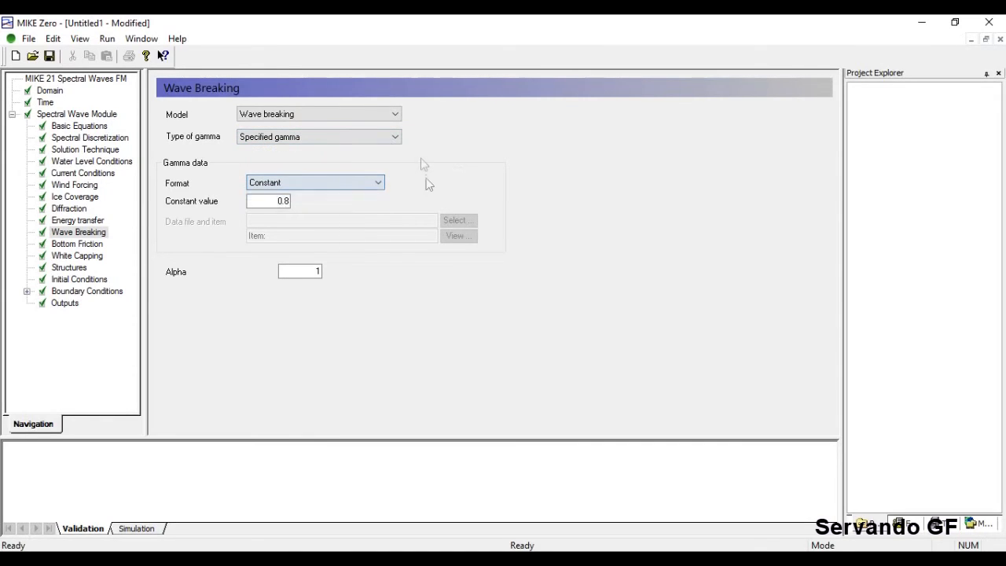
click(269, 199)
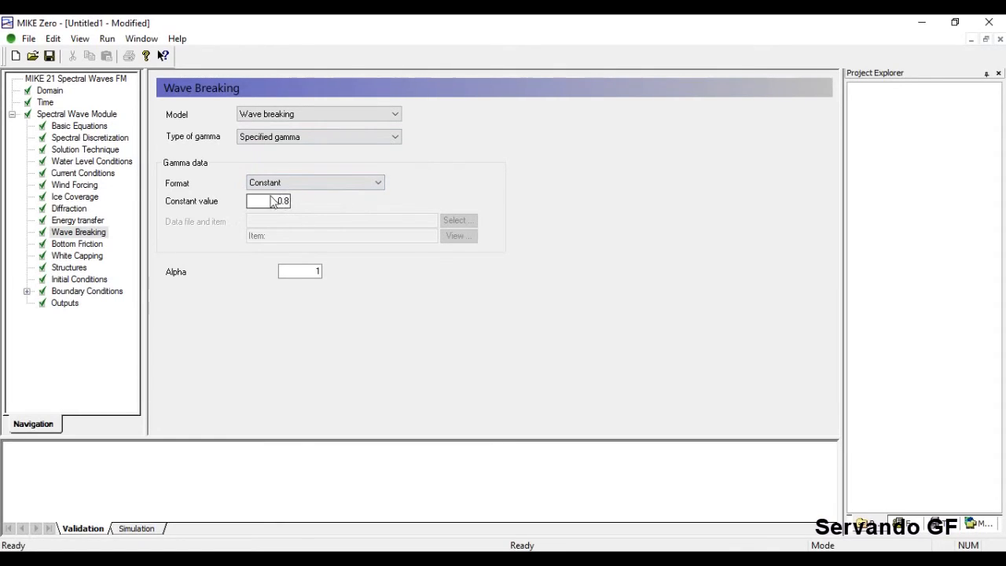
click(284, 201)
click(279, 201)
click(307, 268)
Set bottom friction to Sand grain size d50, constant 0.00025 m, then show the Domain mesh.
click(76, 244)
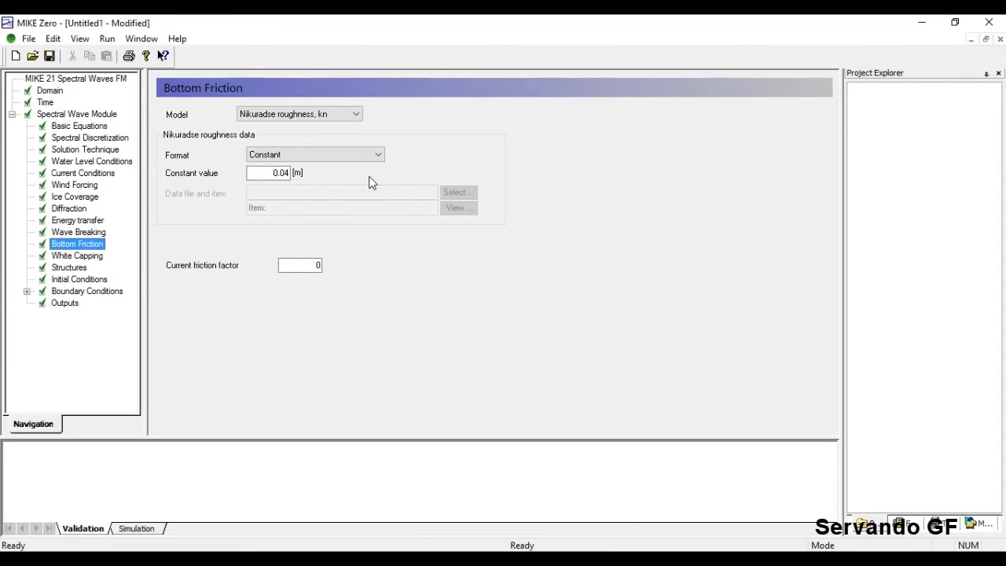
click(356, 116)
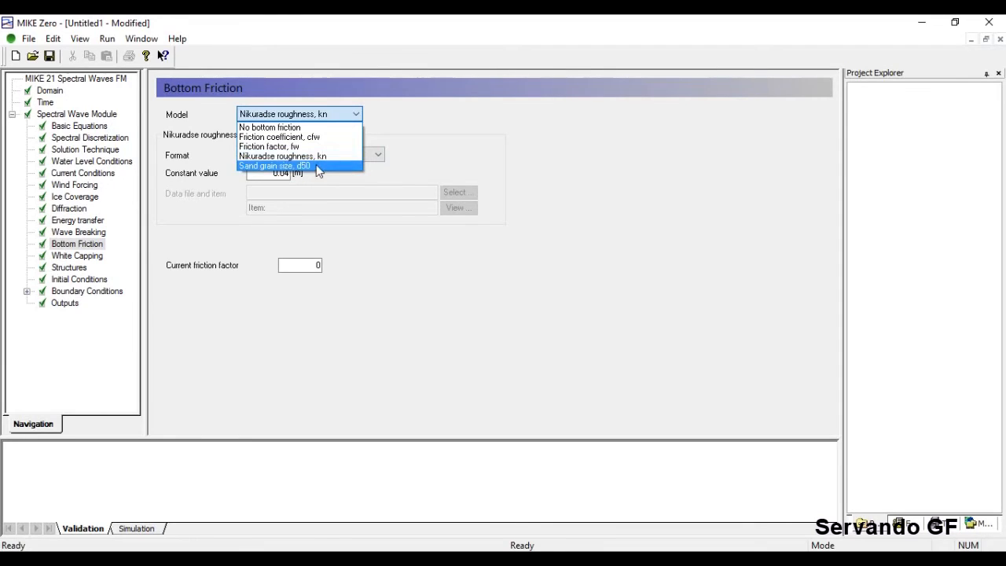
click(297, 138)
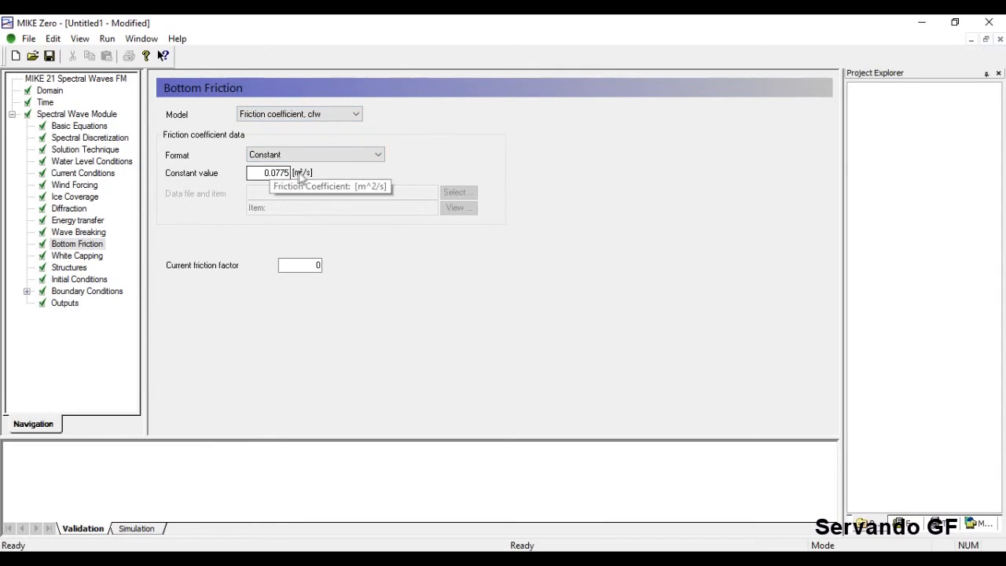
click(318, 115)
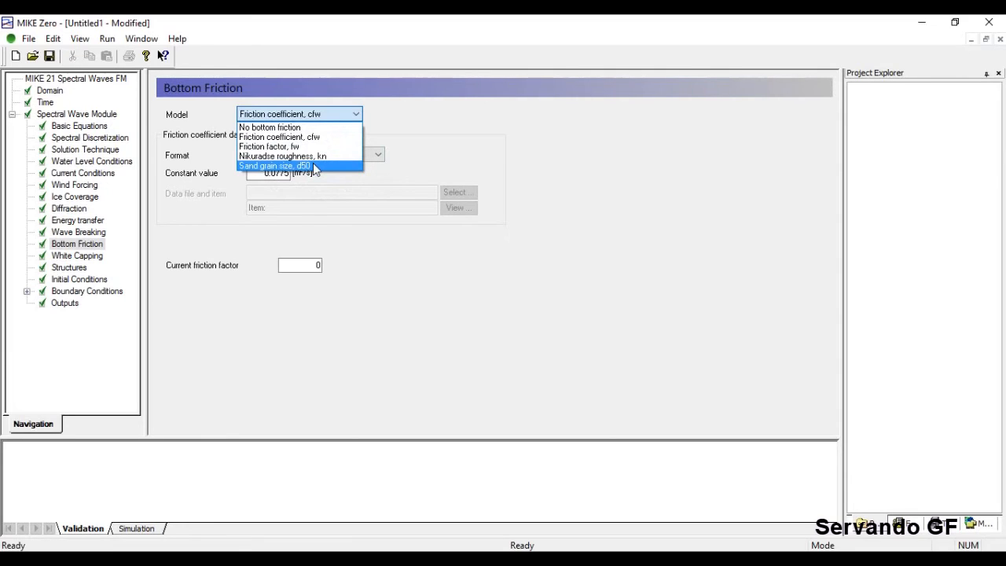
click(313, 165)
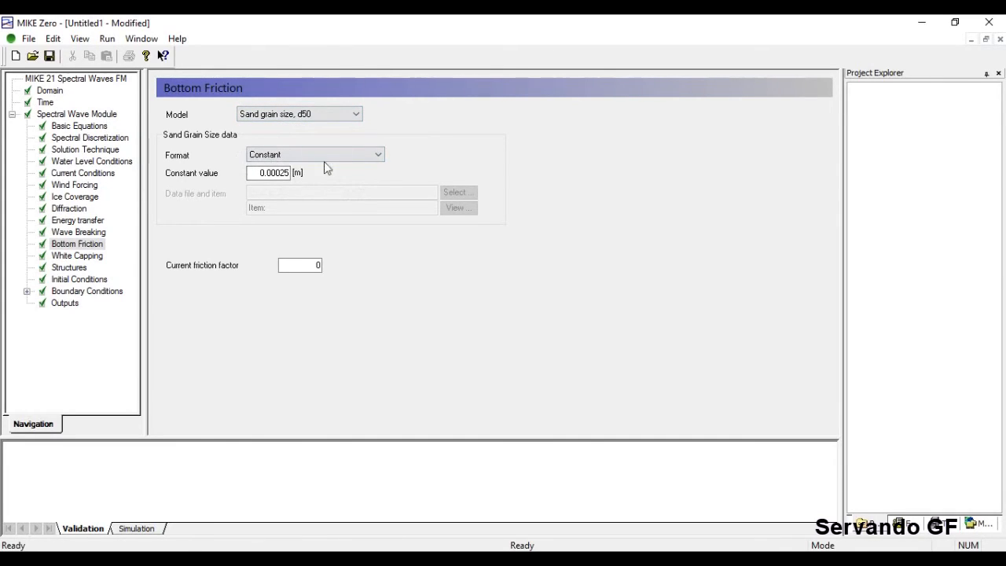
click(349, 156)
click(436, 159)
click(49, 91)
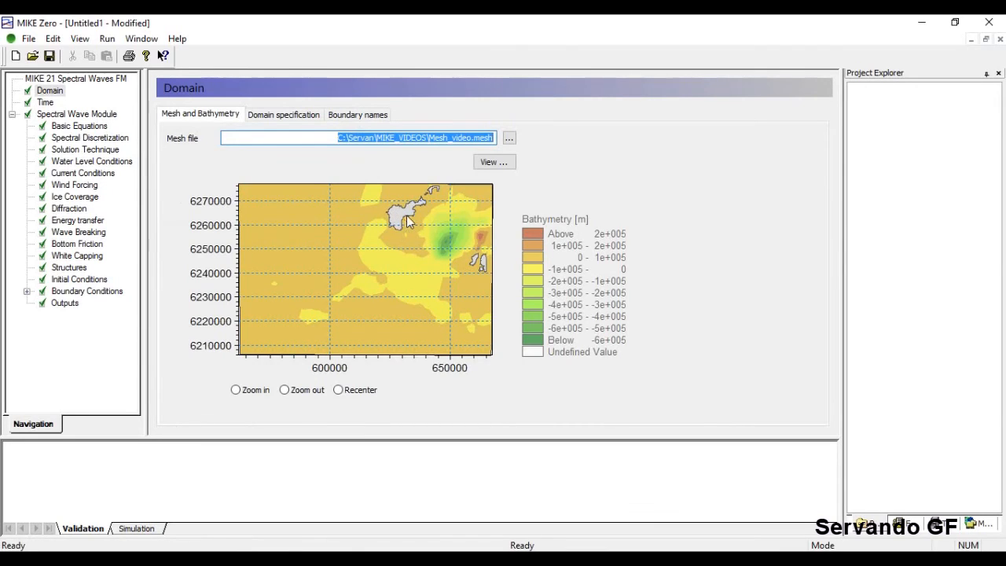
click(79, 244)
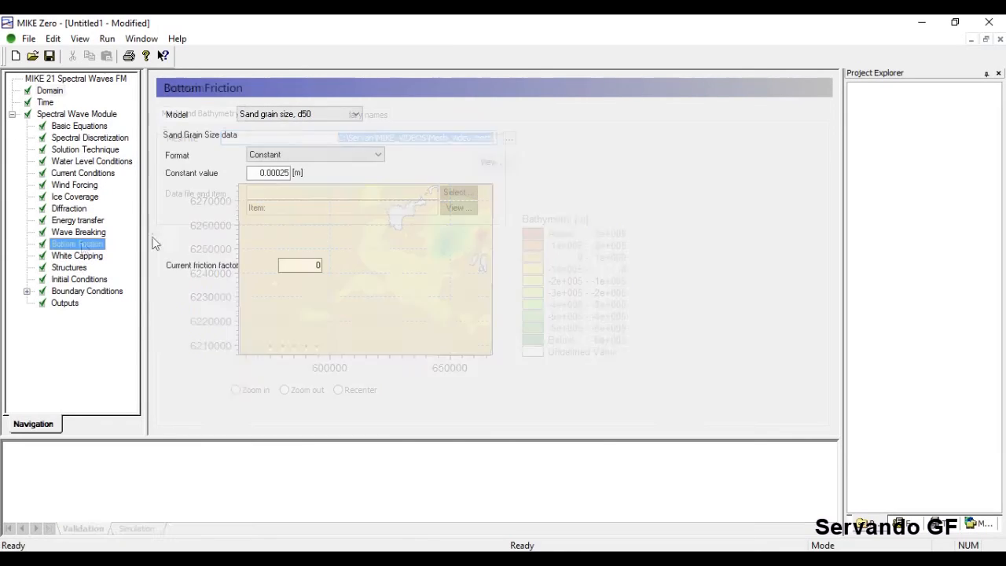
click(310, 156)
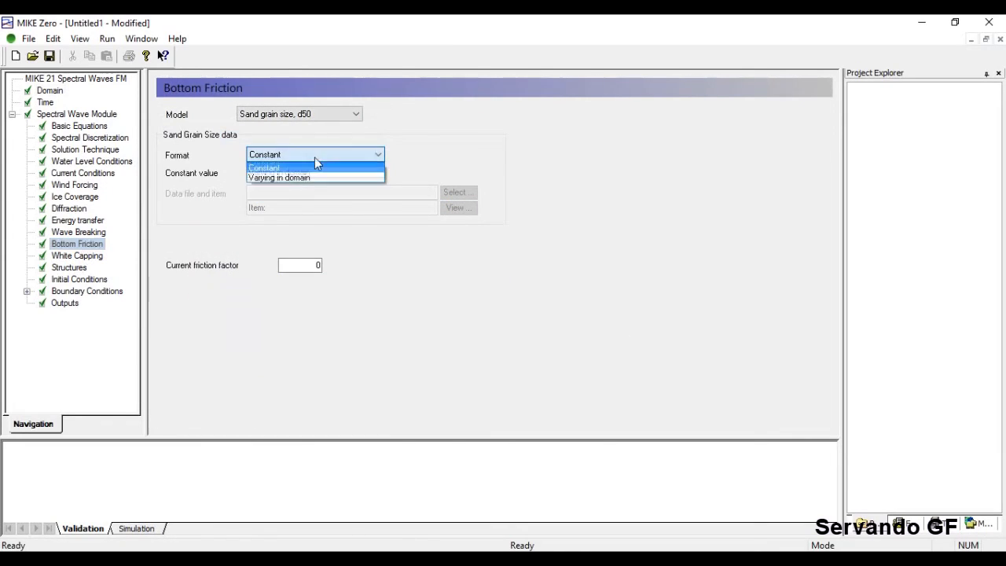
click(279, 178)
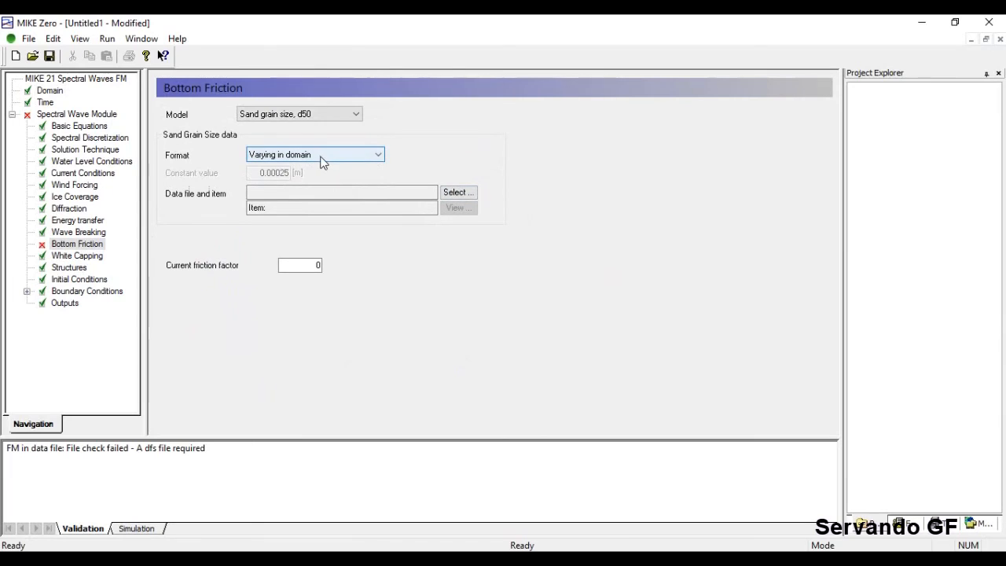
click(52, 91)
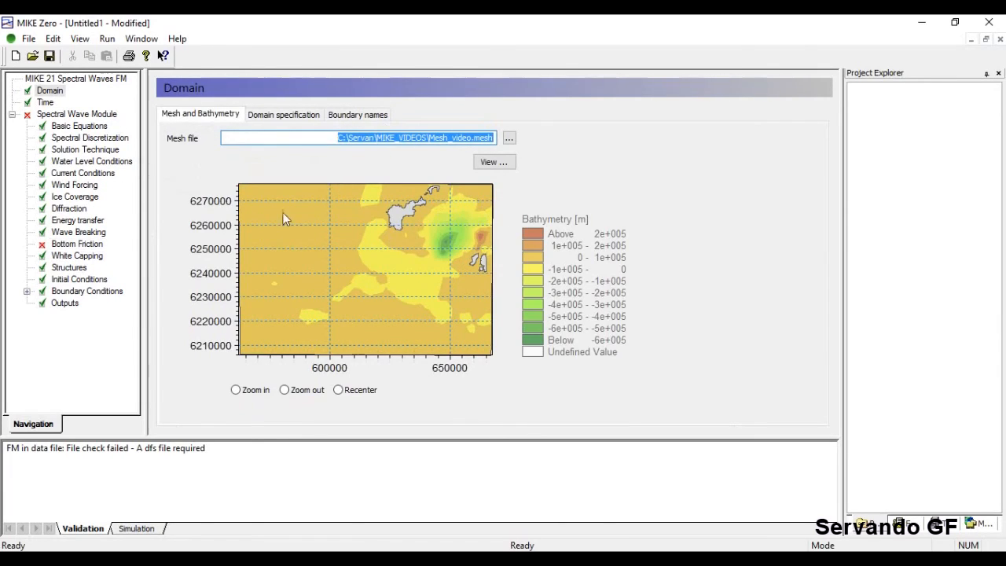
click(77, 243)
click(346, 155)
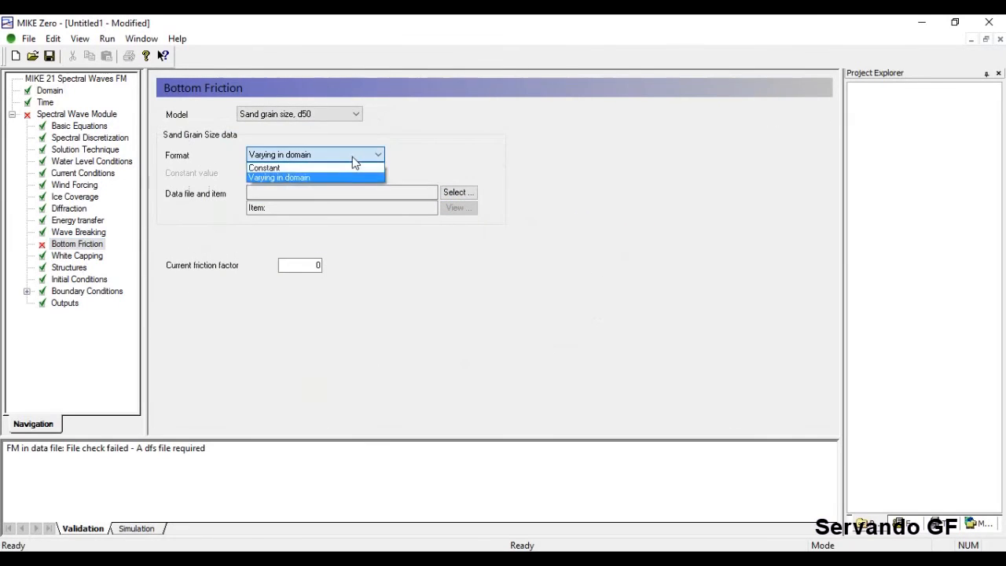
click(337, 164)
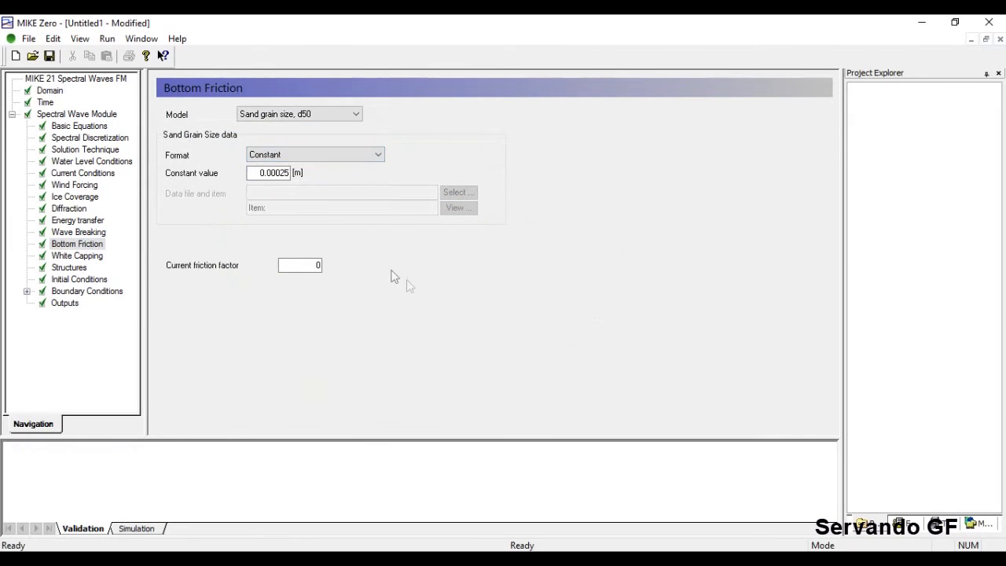
click(50, 92)
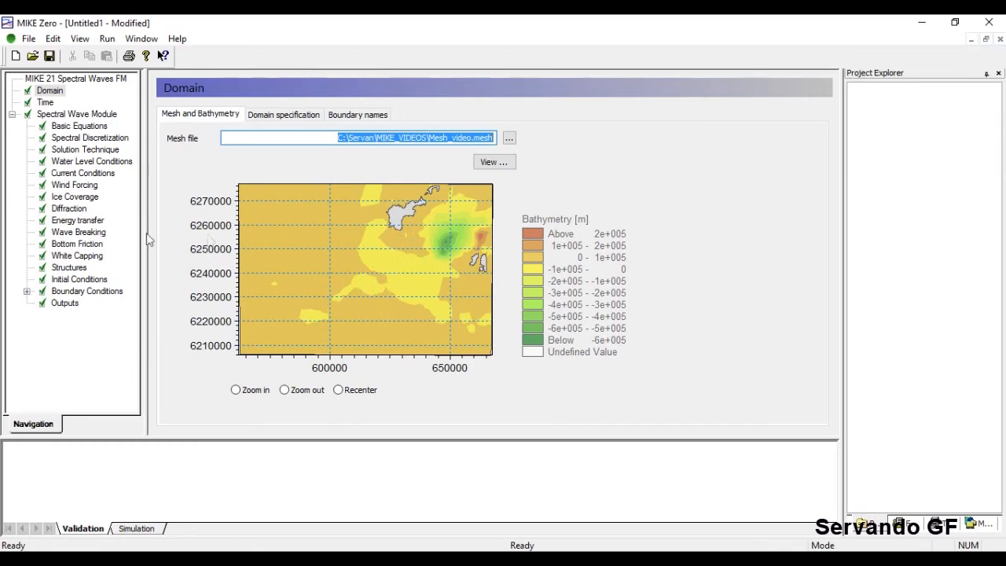
Set the bottom friction model to No bottom friction and show White Capping (Cdis 4.5, DELTA dis 0.5).
click(69, 232)
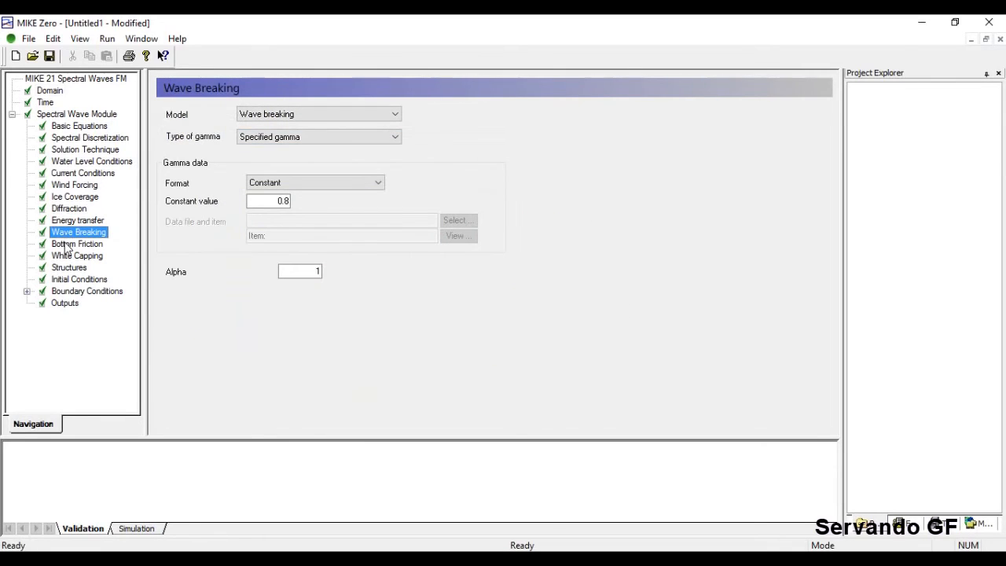
click(77, 245)
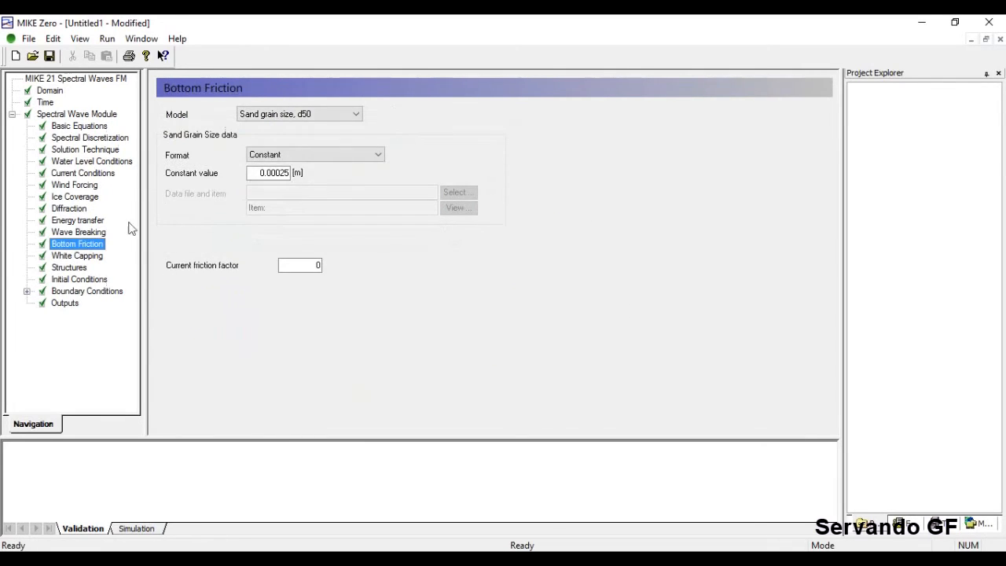
click(341, 116)
click(313, 127)
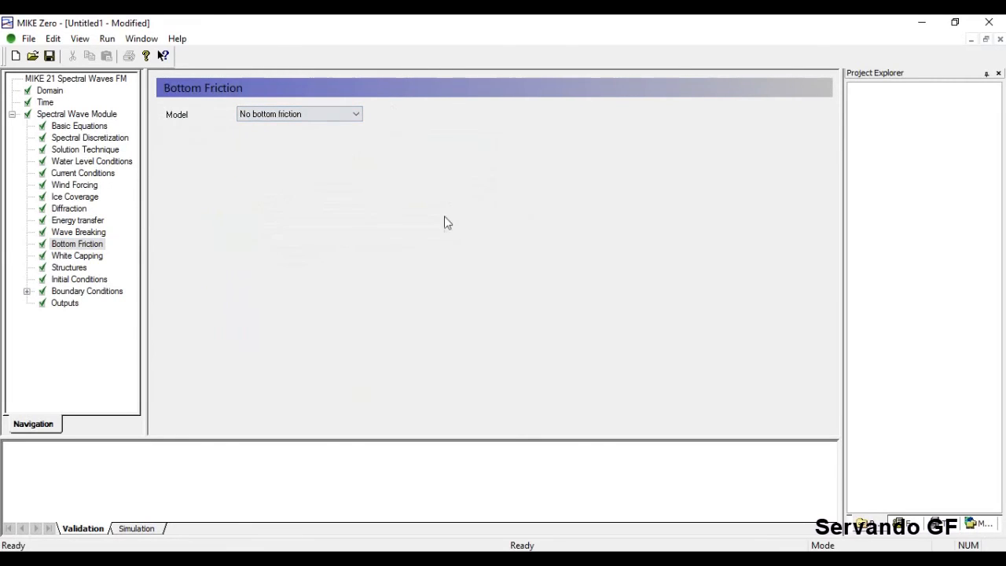
click(77, 255)
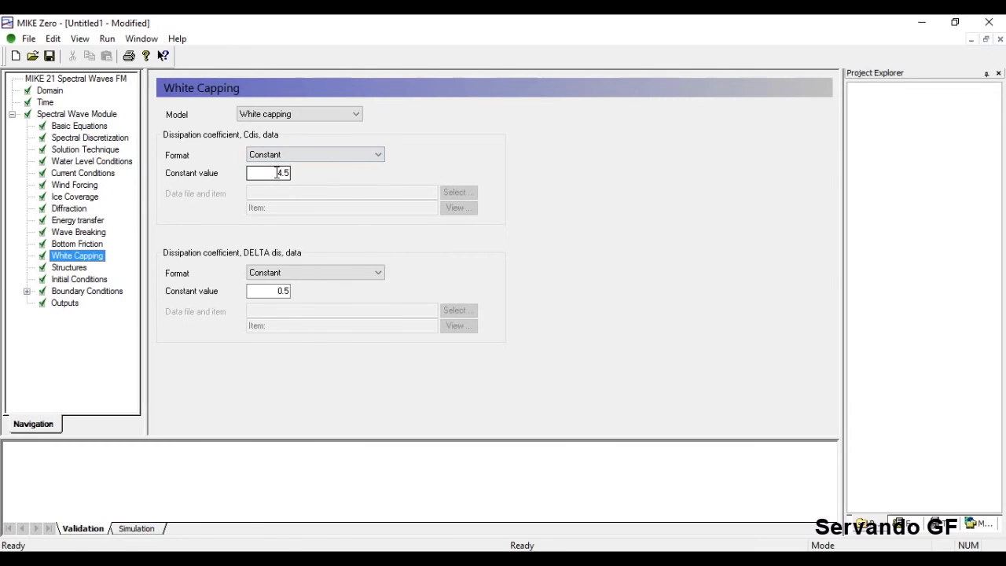
click(45, 93)
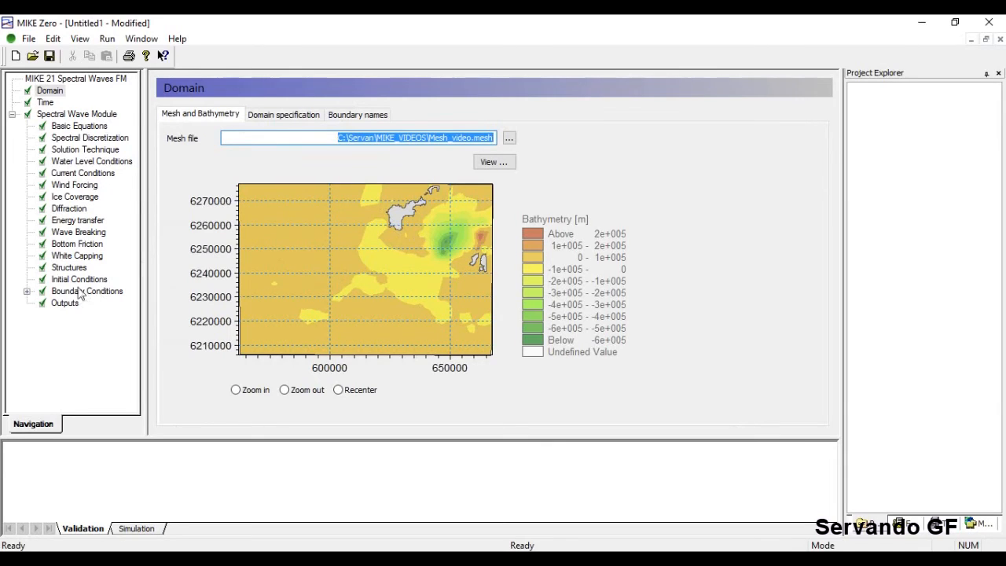
click(76, 255)
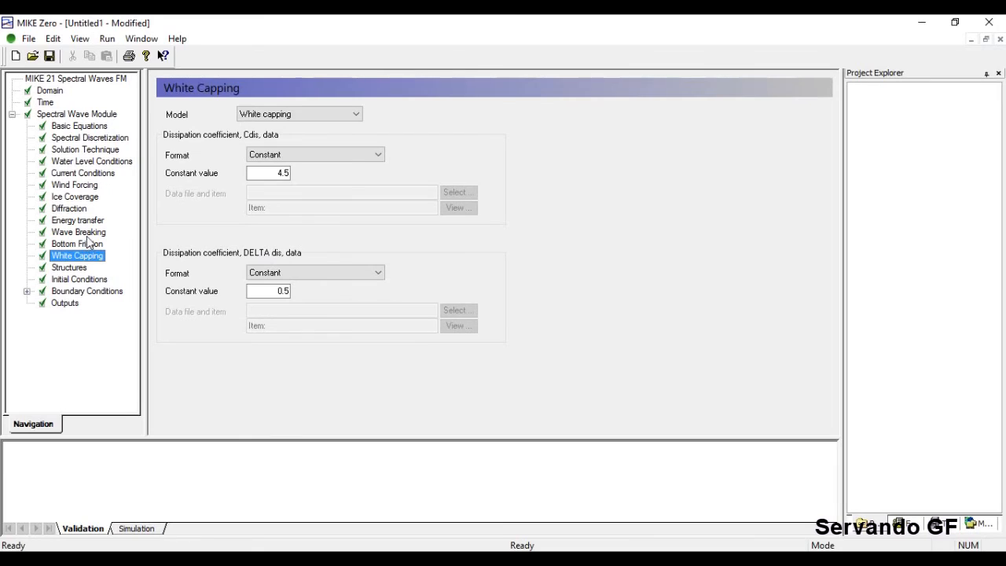
Try including structures and view their bathymetry map, leaving structures excluded.
click(69, 268)
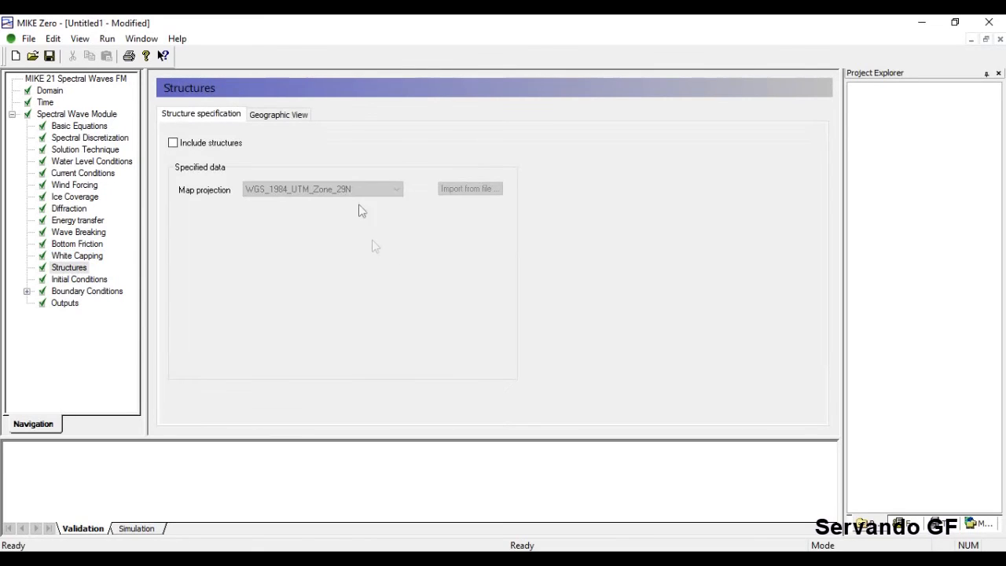
click(265, 118)
click(227, 117)
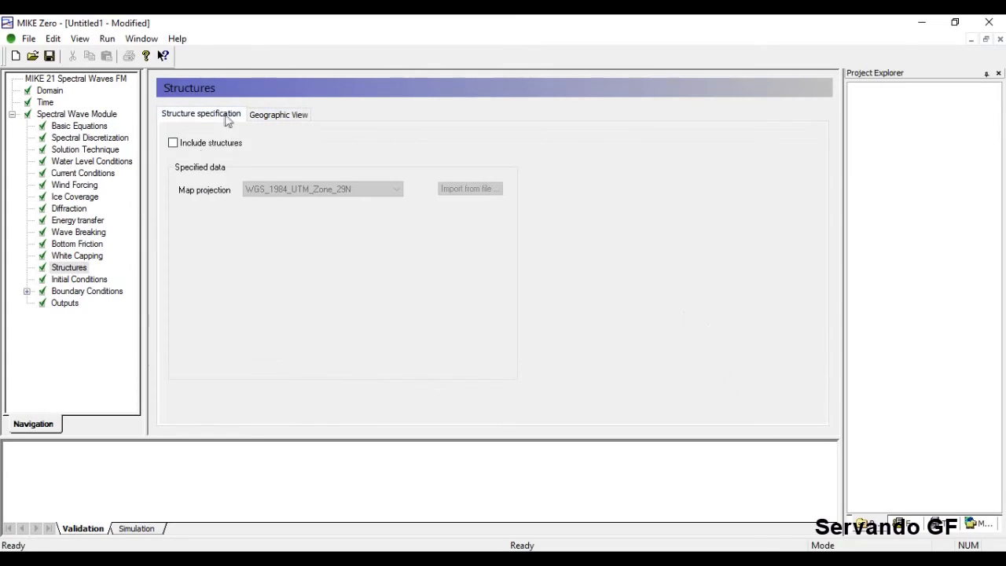
click(173, 144)
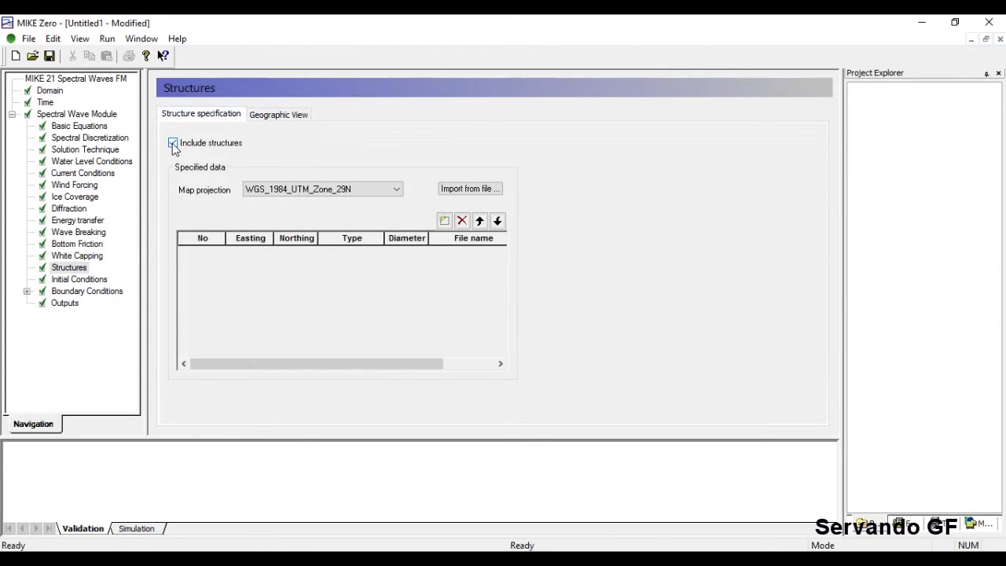
click(173, 144)
click(259, 116)
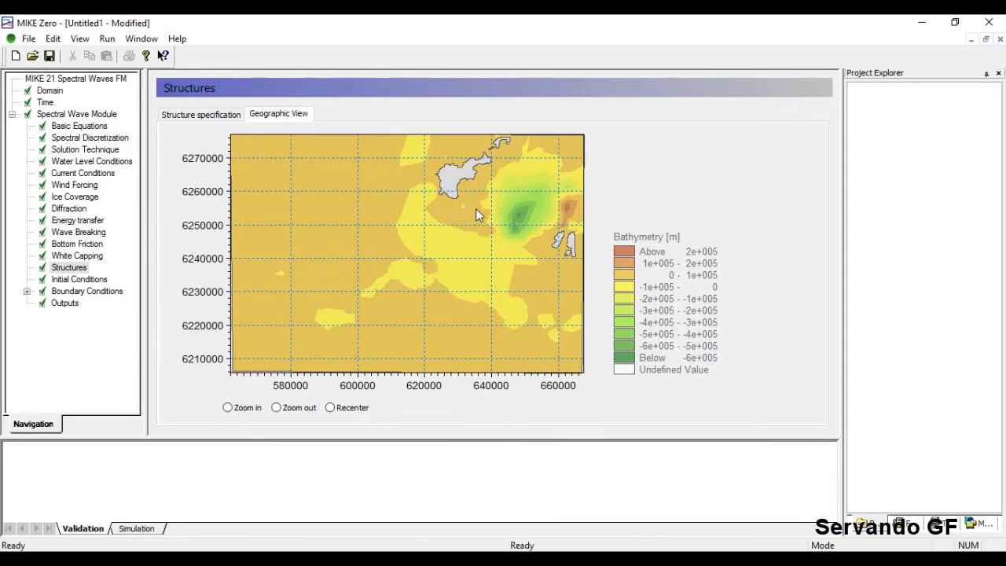
click(209, 118)
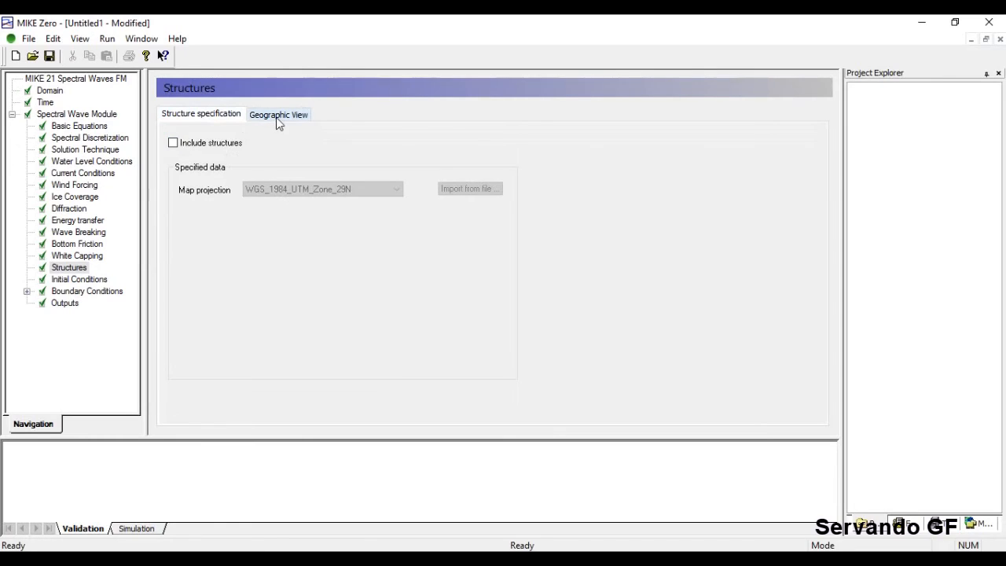
click(196, 143)
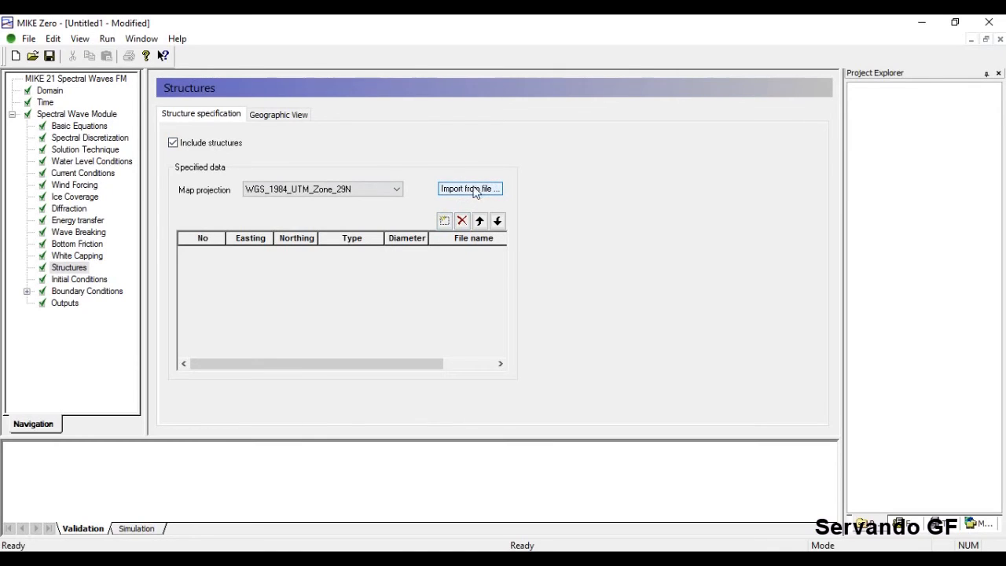
click(173, 143)
click(276, 114)
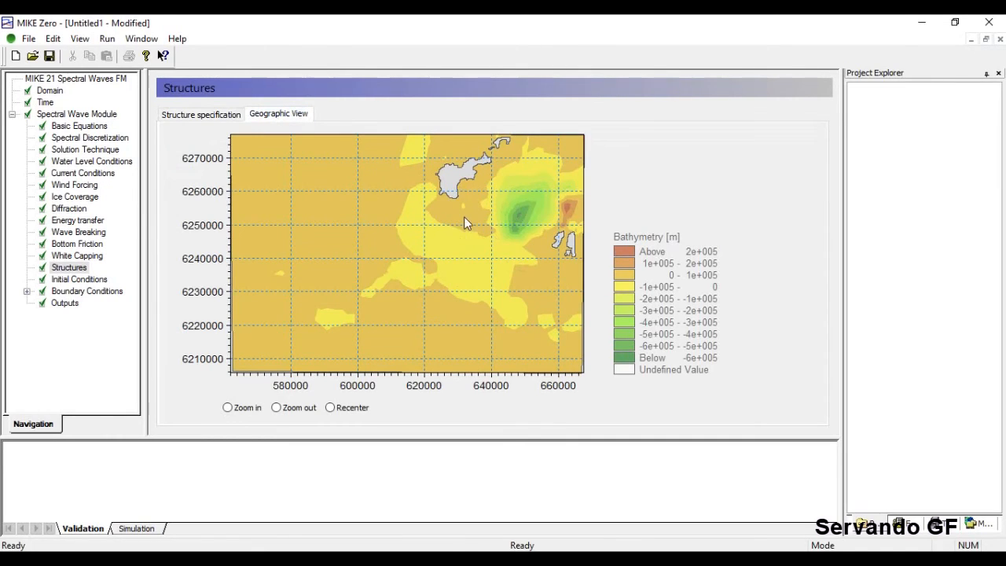
On the Diffraction page, switch diffraction on, then revert it to No diffraction.
click(66, 209)
click(289, 115)
click(290, 137)
click(297, 115)
click(297, 125)
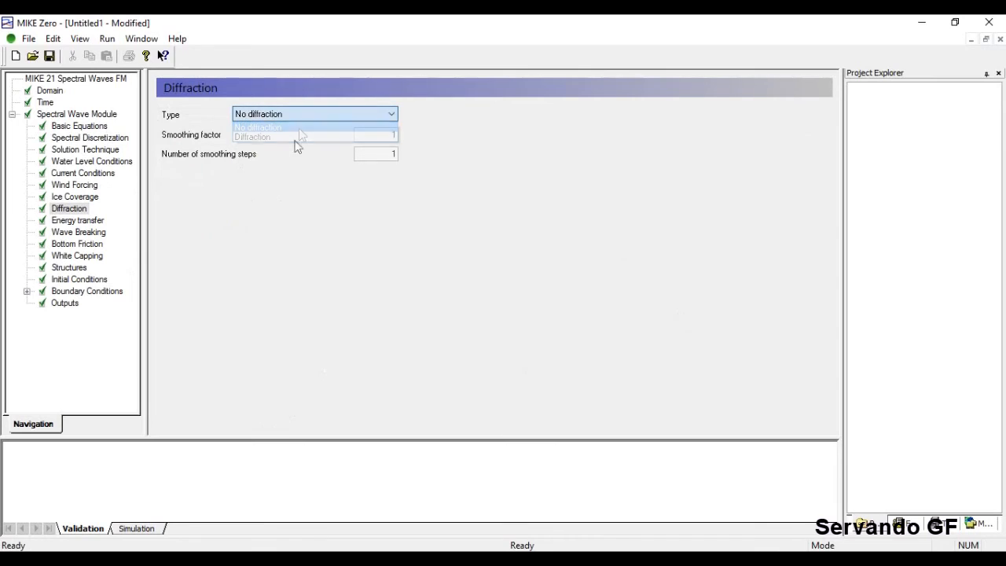
Keep JONSWAP fetch growth initial conditions and expand Boundary Conditions into North, East, South, West.
click(68, 280)
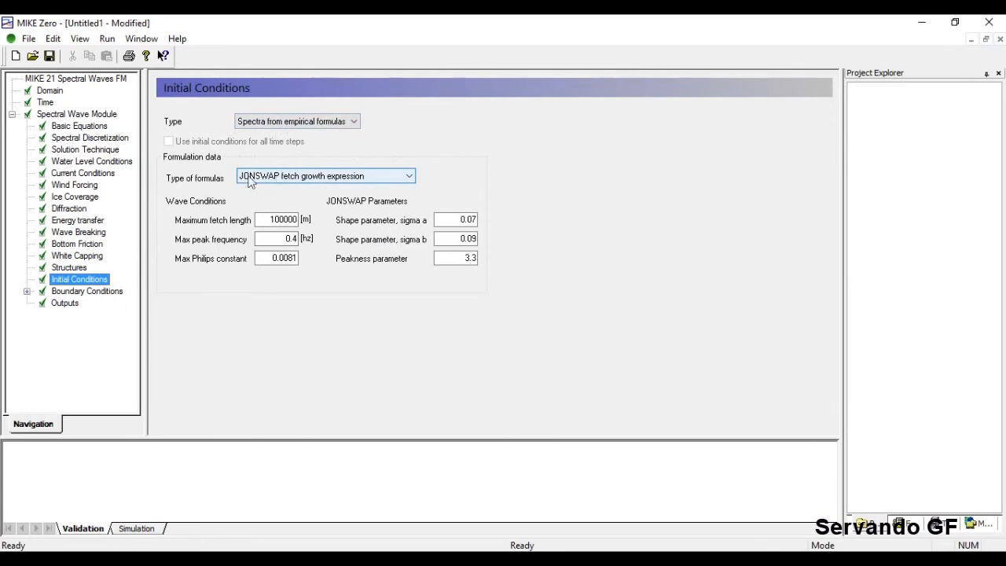
click(297, 176)
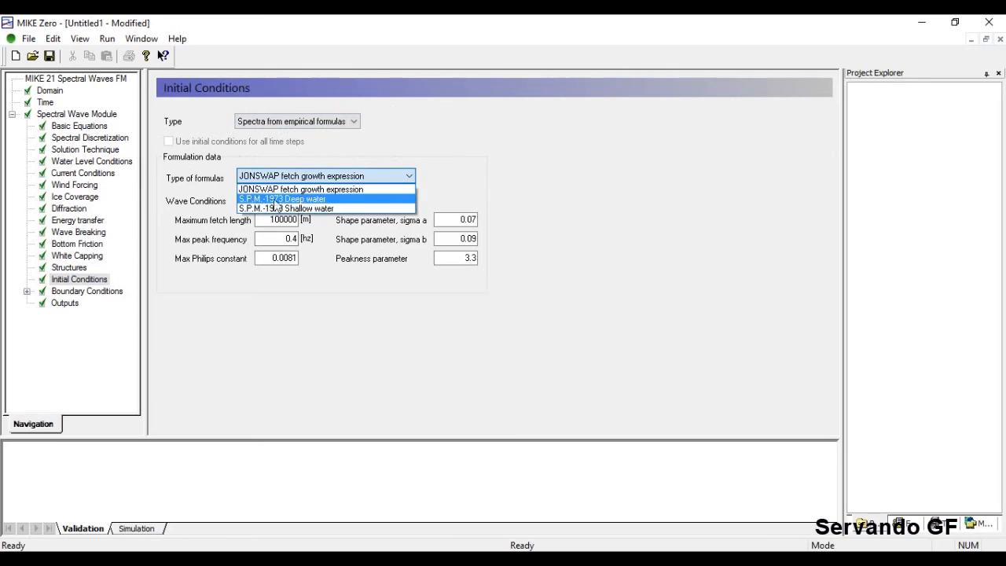
click(386, 355)
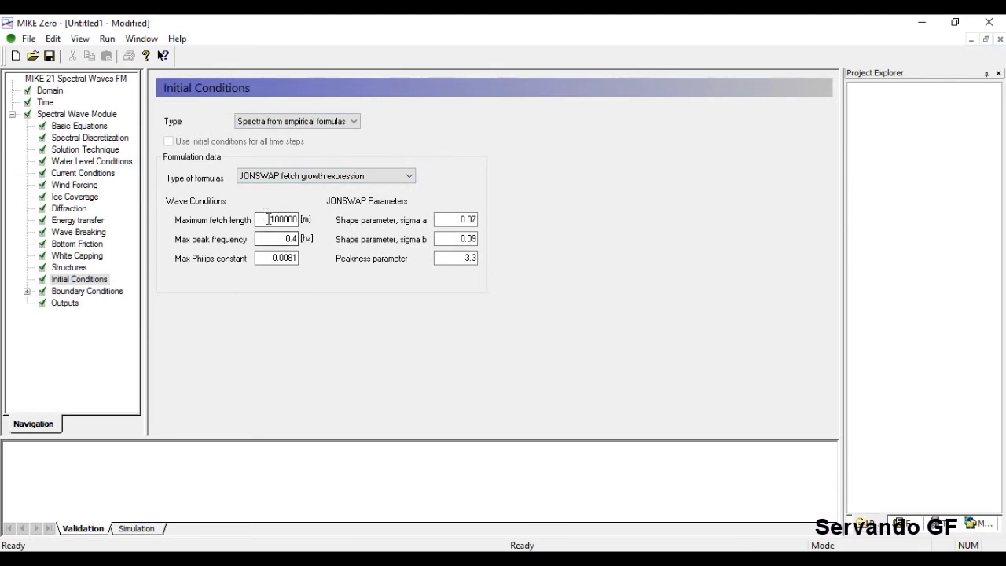
click(383, 177)
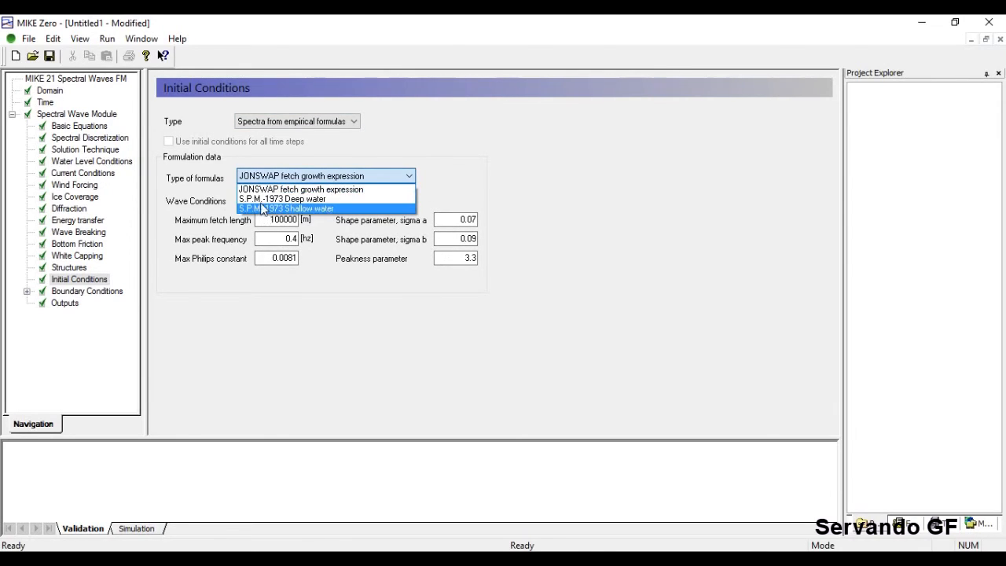
click(385, 304)
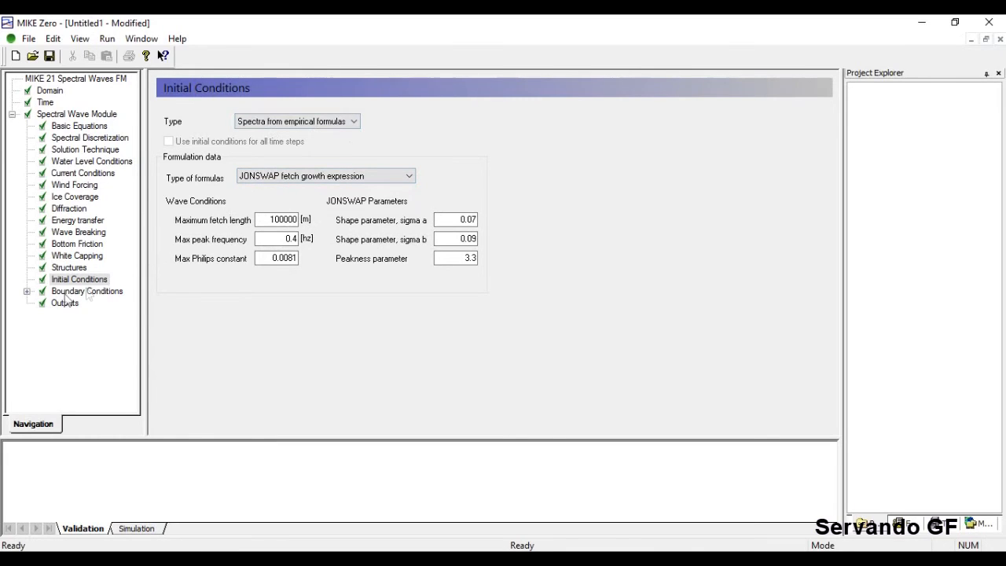
click(27, 291)
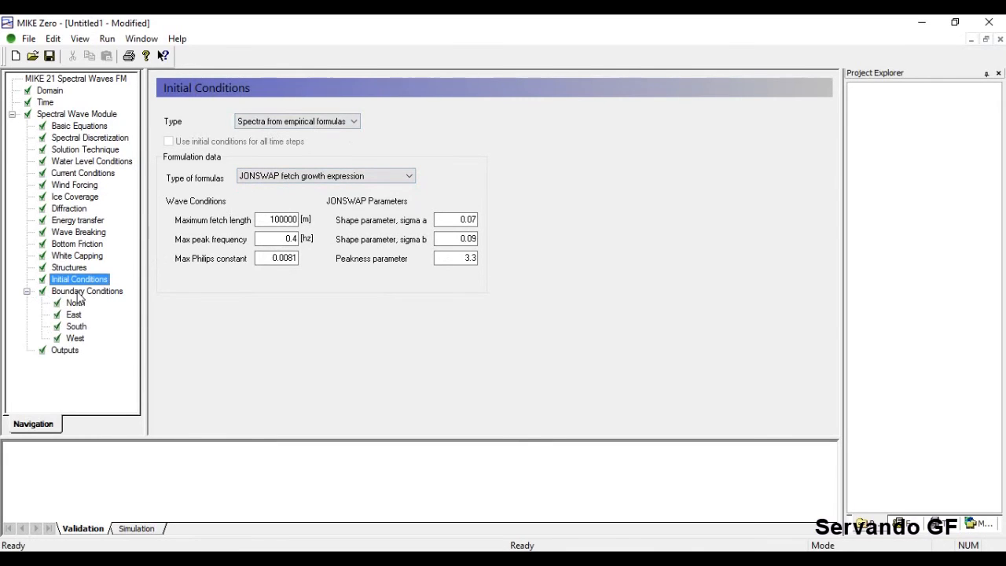
View the colour-coded boundary map, checking that South is a closed boundary.
click(80, 291)
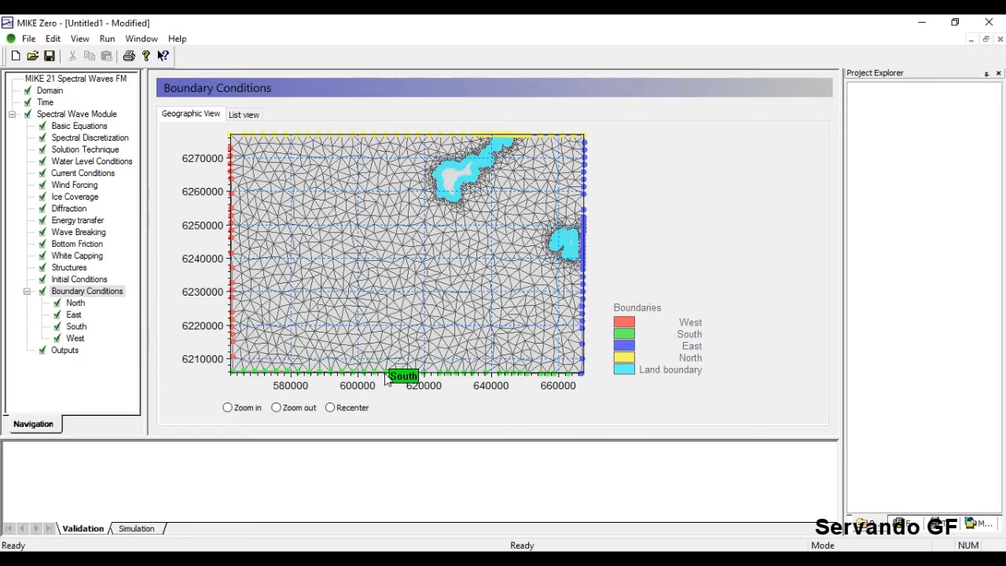
click(76, 338)
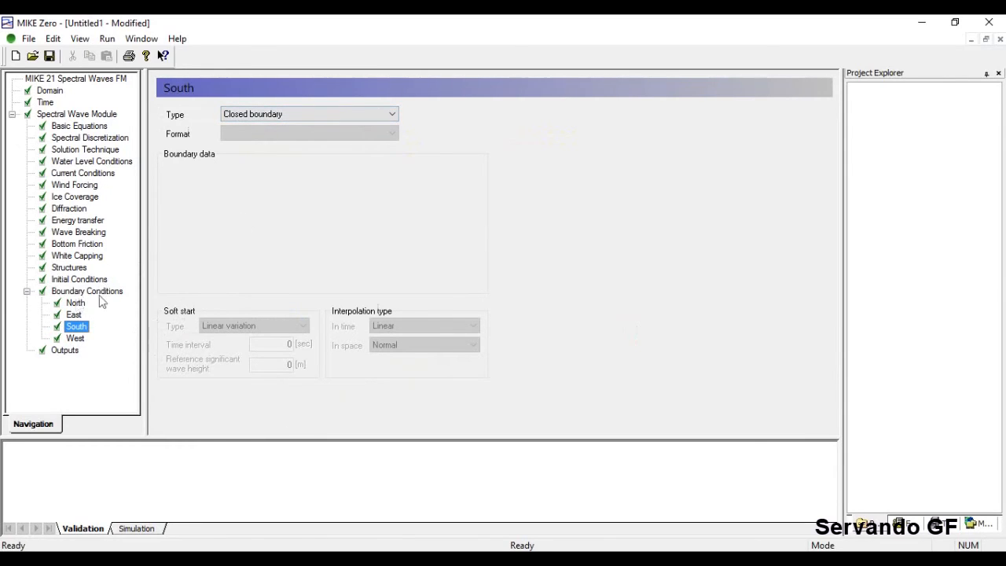
click(69, 293)
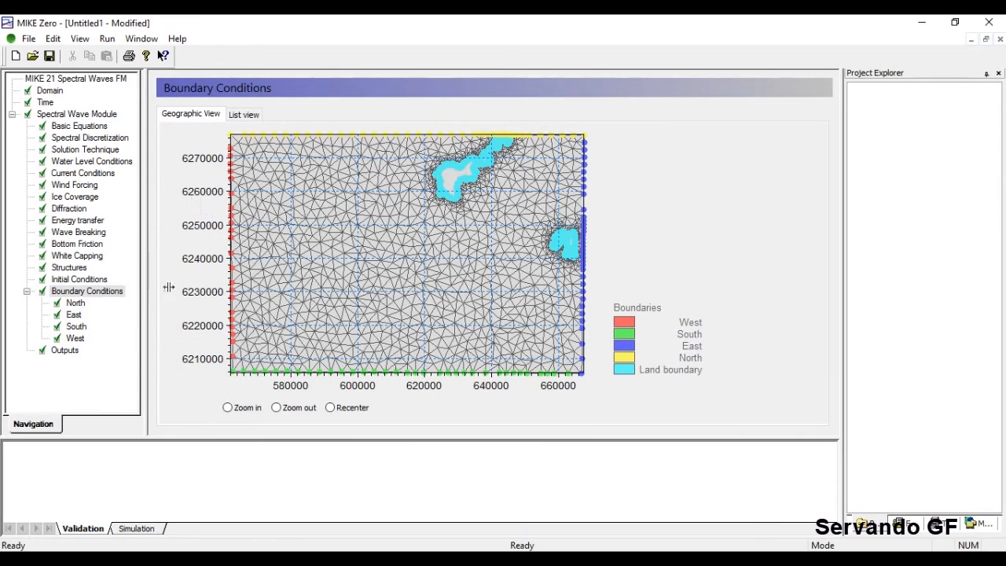
Set the West, East and North boundaries to Lateral boundary and return to the overview map.
click(76, 338)
click(316, 115)
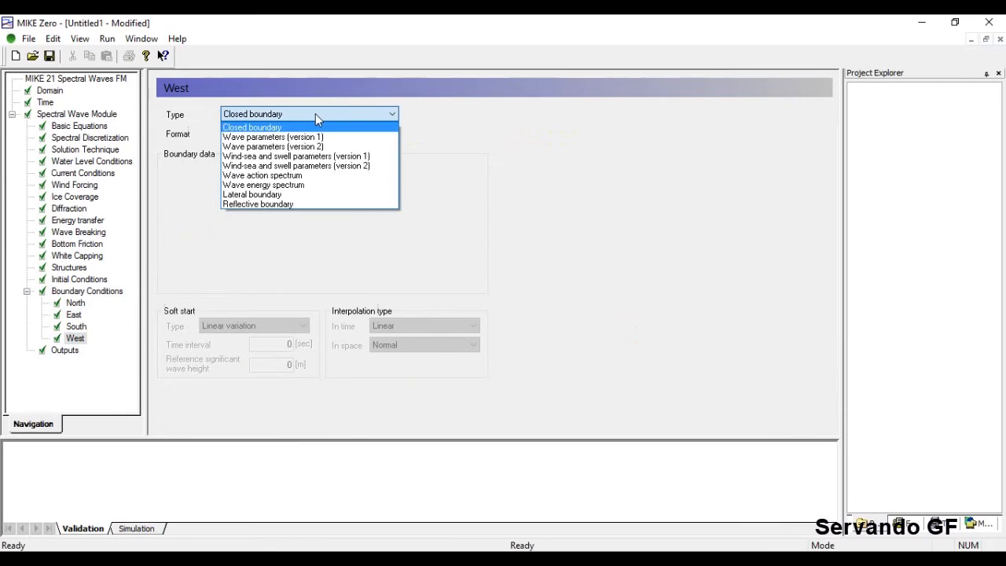
click(300, 194)
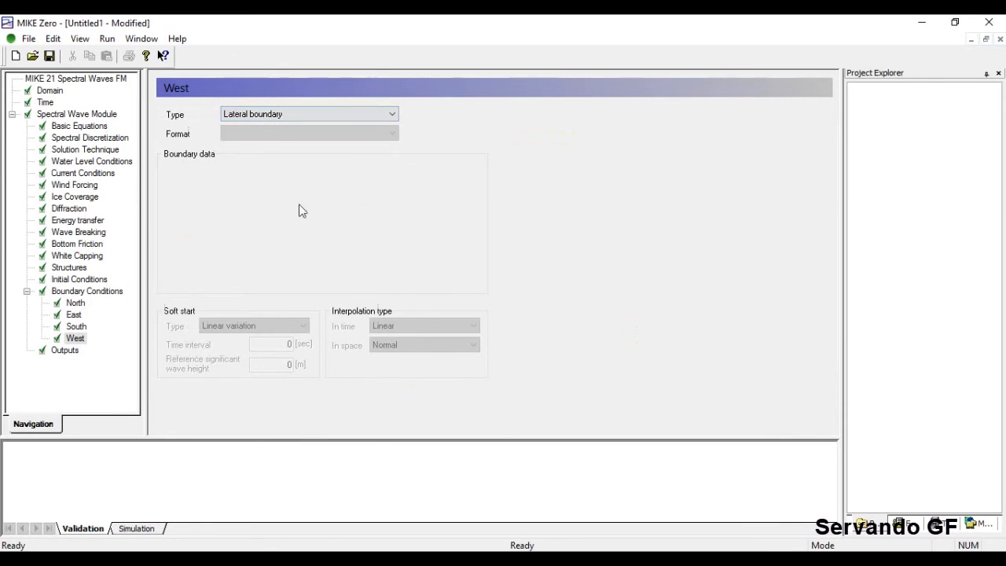
click(77, 326)
click(74, 314)
click(345, 114)
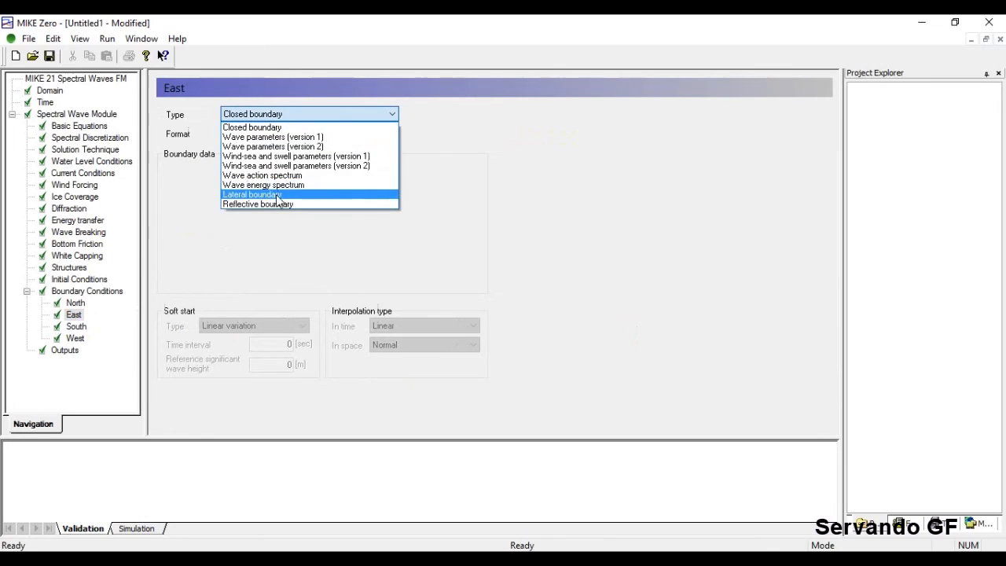
click(306, 193)
click(75, 303)
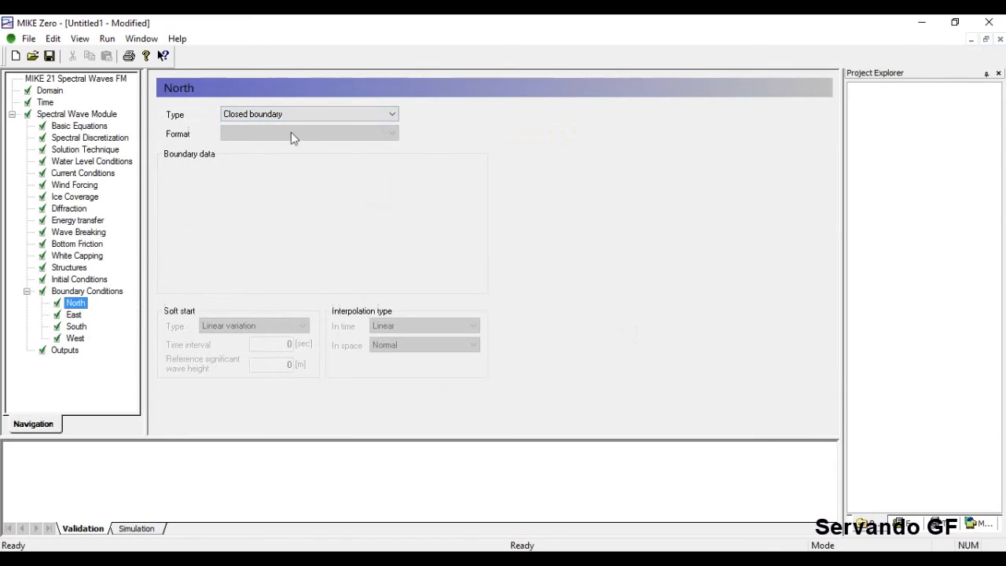
click(284, 114)
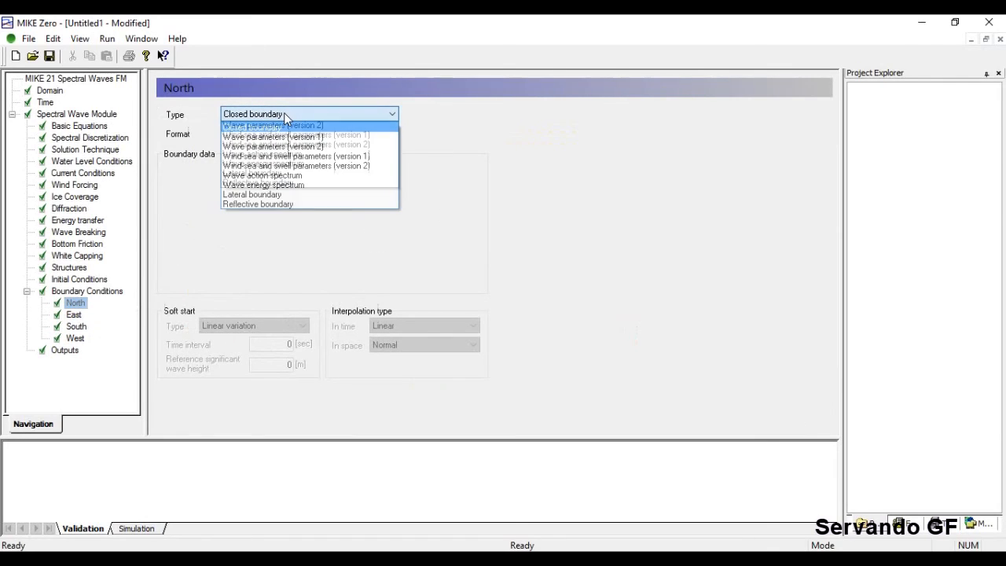
click(290, 195)
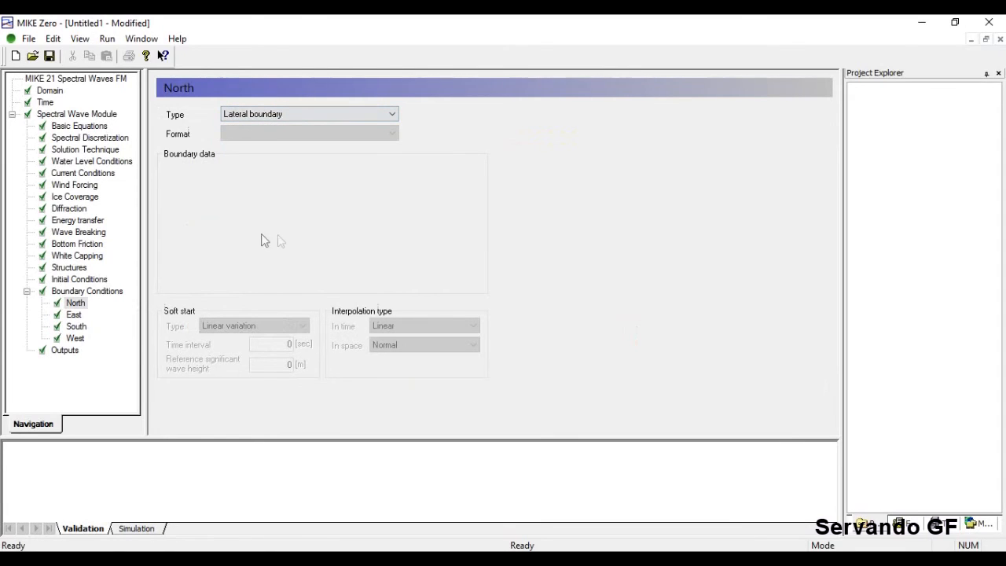
click(322, 114)
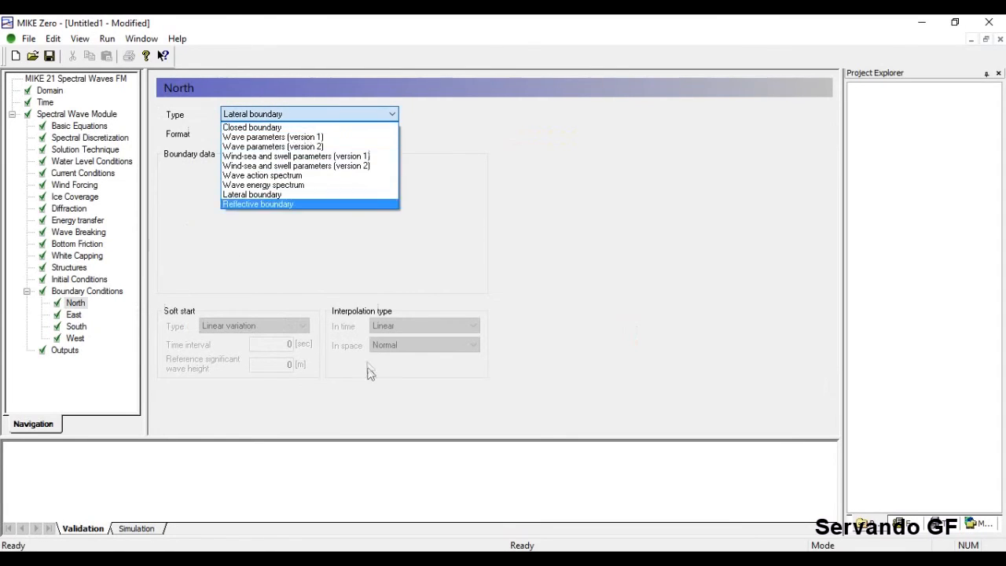
click(366, 370)
click(83, 291)
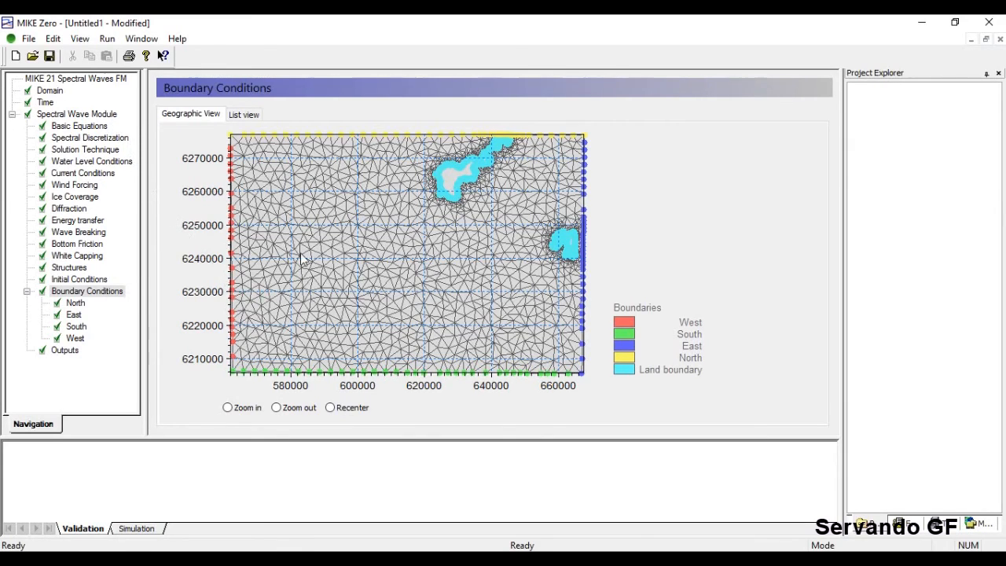
Recheck North, East and West as lateral, then list South's boundary types.
click(76, 304)
click(74, 314)
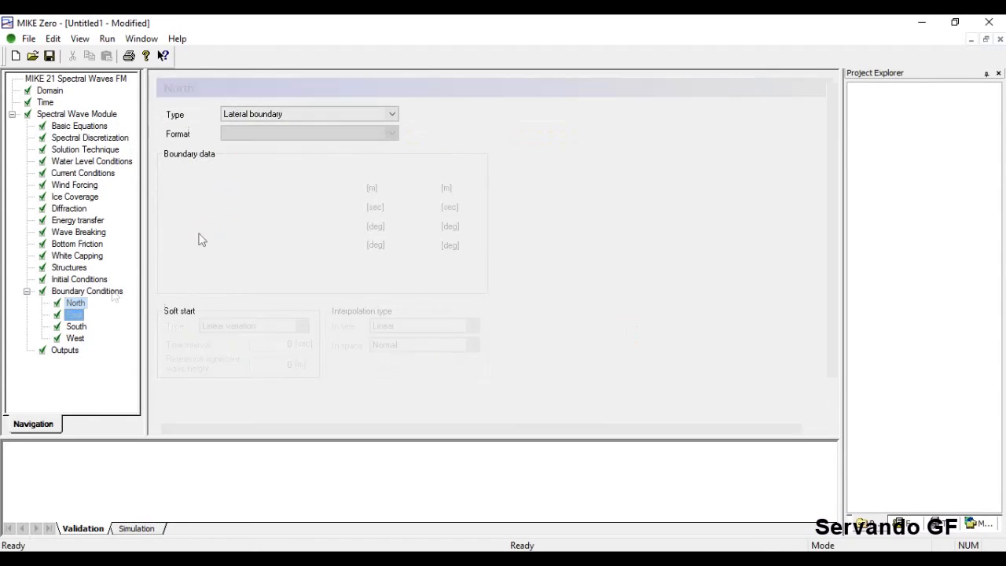
click(377, 114)
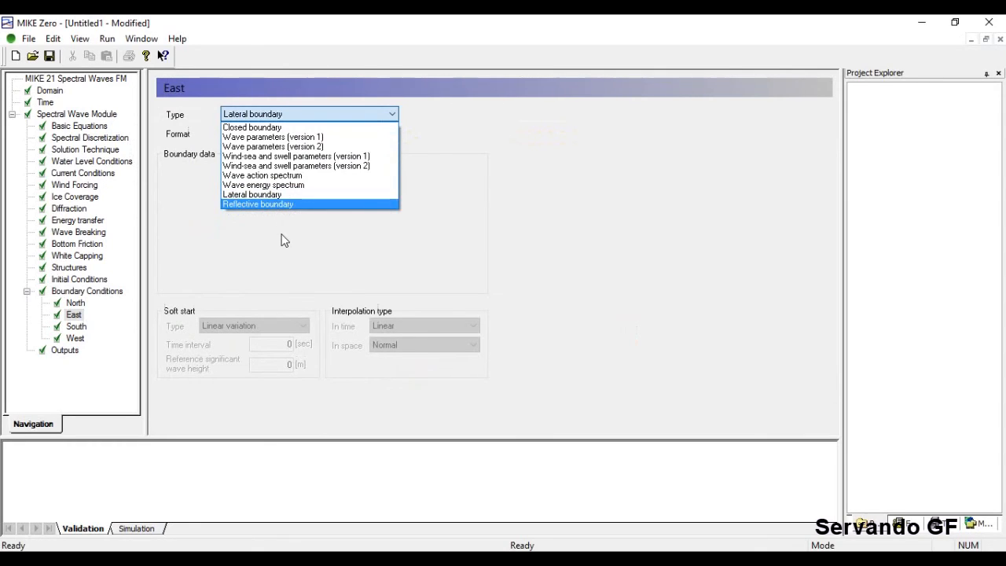
click(198, 271)
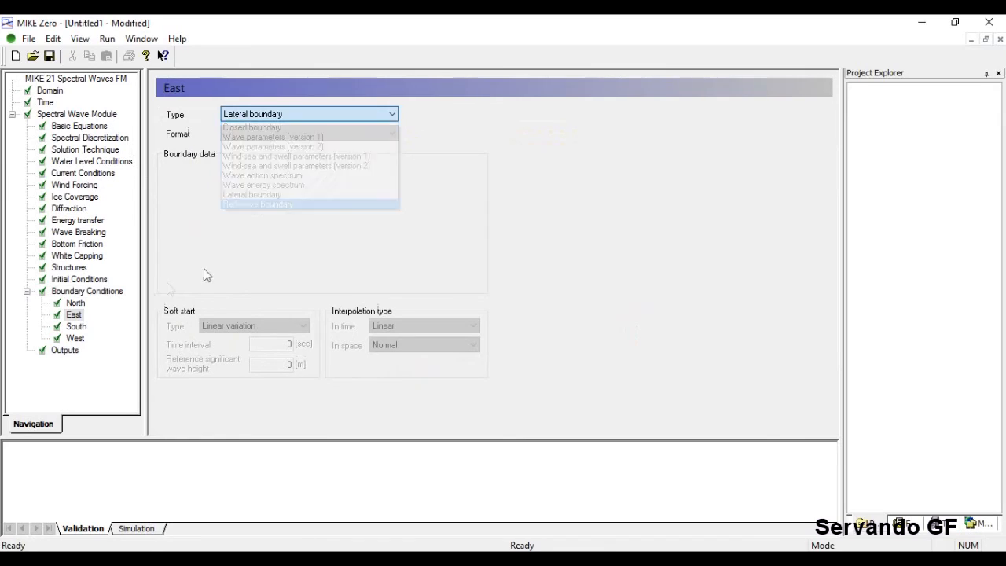
click(75, 338)
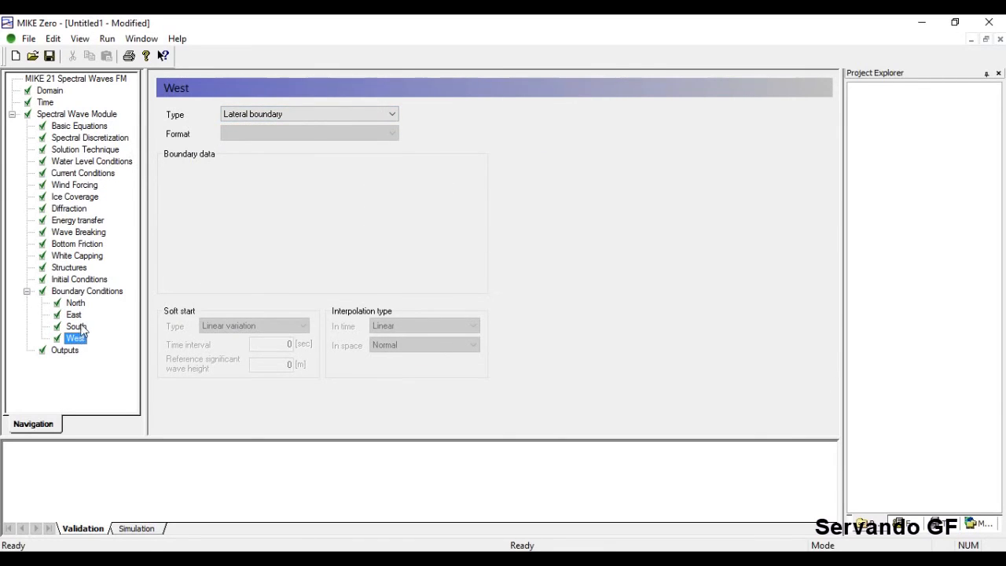
click(78, 326)
click(347, 113)
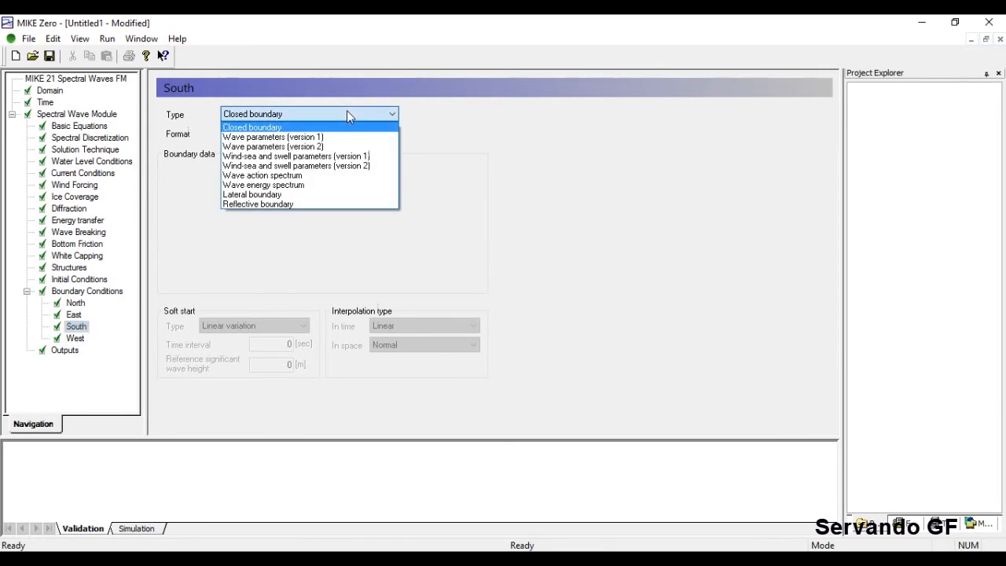
Make South Wave parameters (version 1), inspect spreading index 5, and compare against version 2.
click(323, 137)
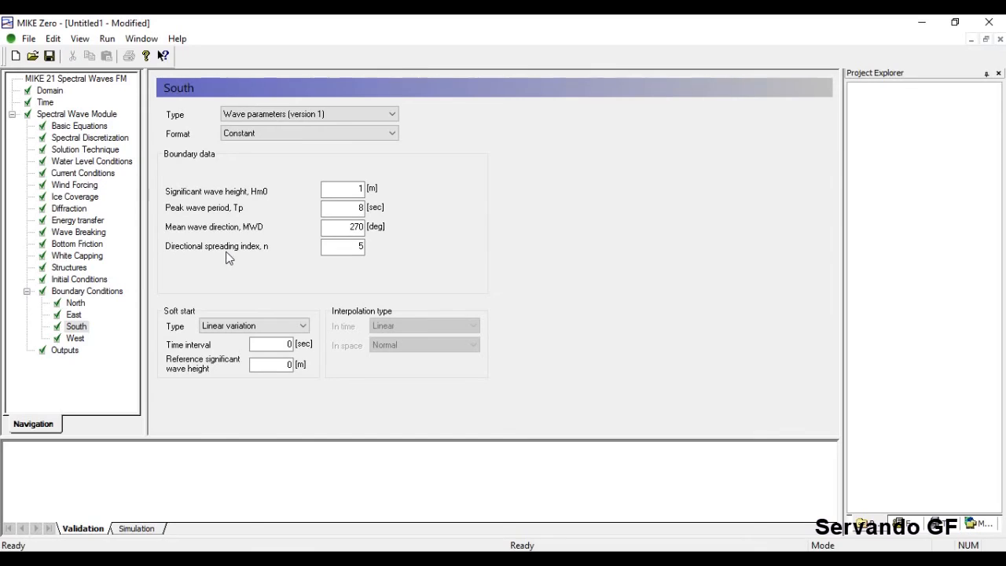
click(332, 247)
click(353, 248)
click(378, 120)
click(346, 148)
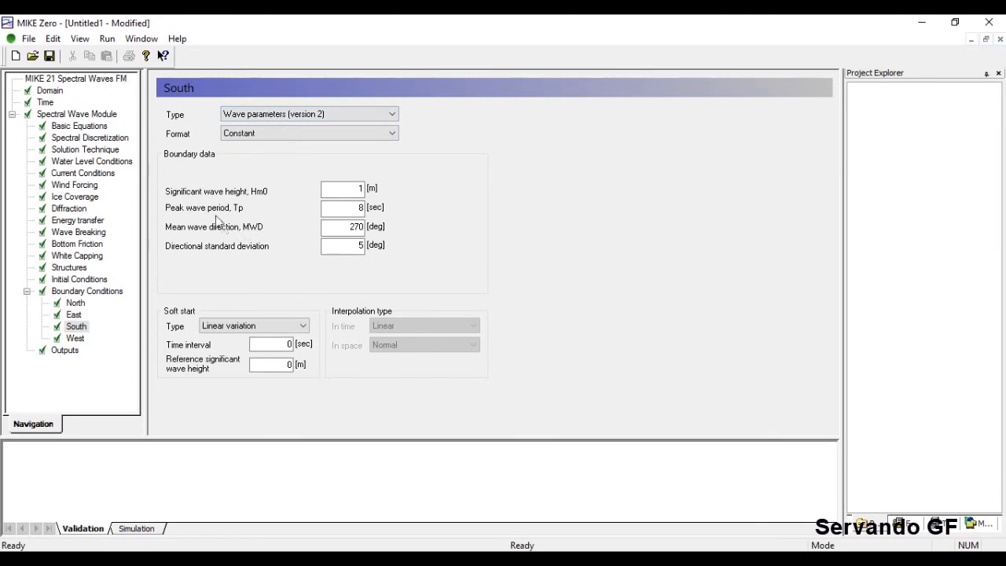
click(319, 114)
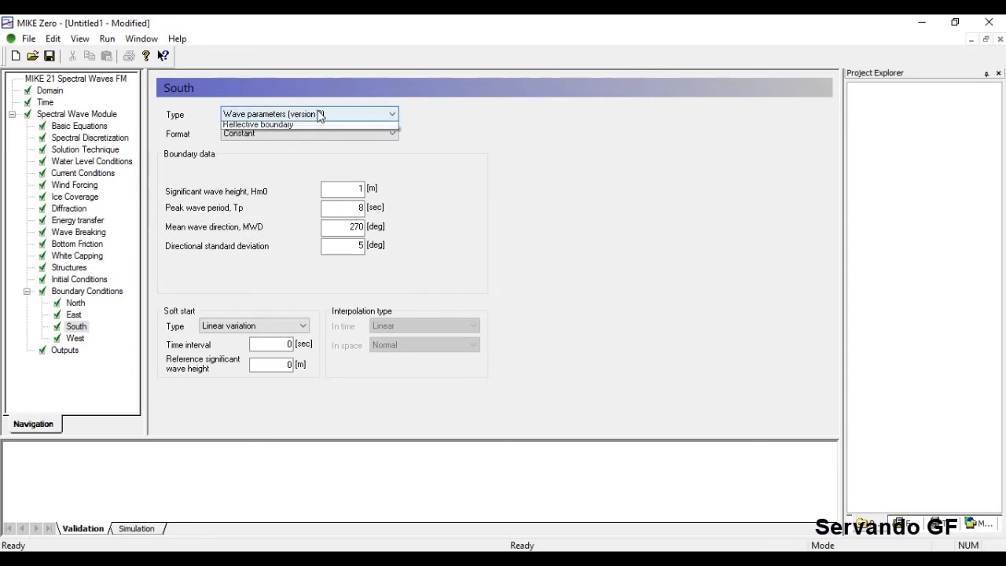
click(307, 140)
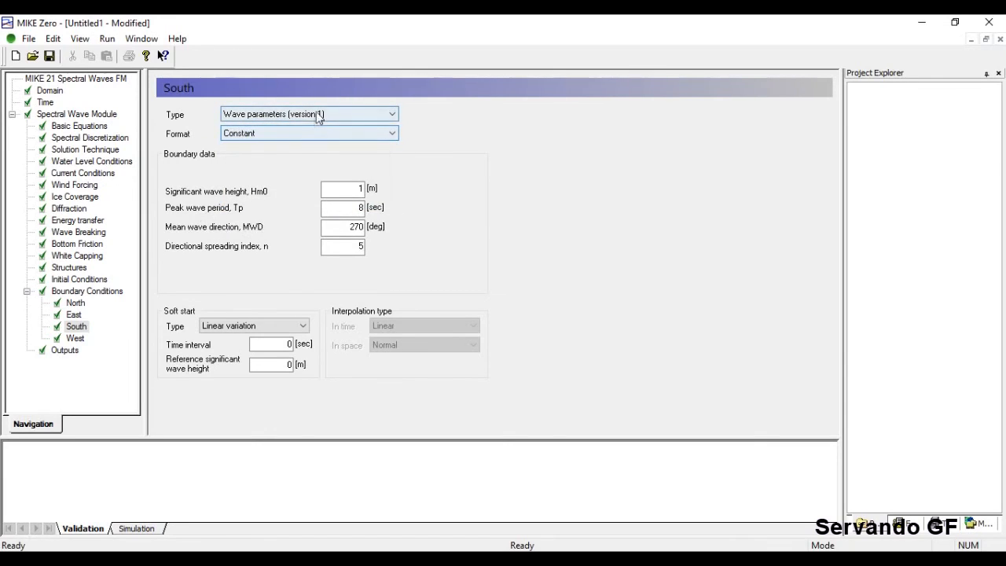
Try version 2 and Wind-sea and swell, then settle on Wave parameters (version 1), Constant.
click(384, 115)
click(303, 147)
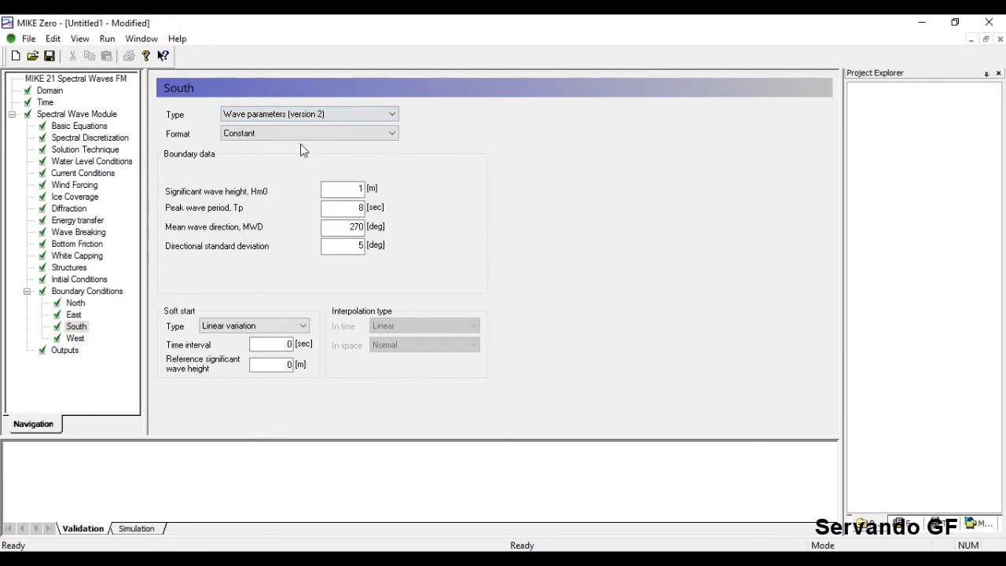
click(313, 115)
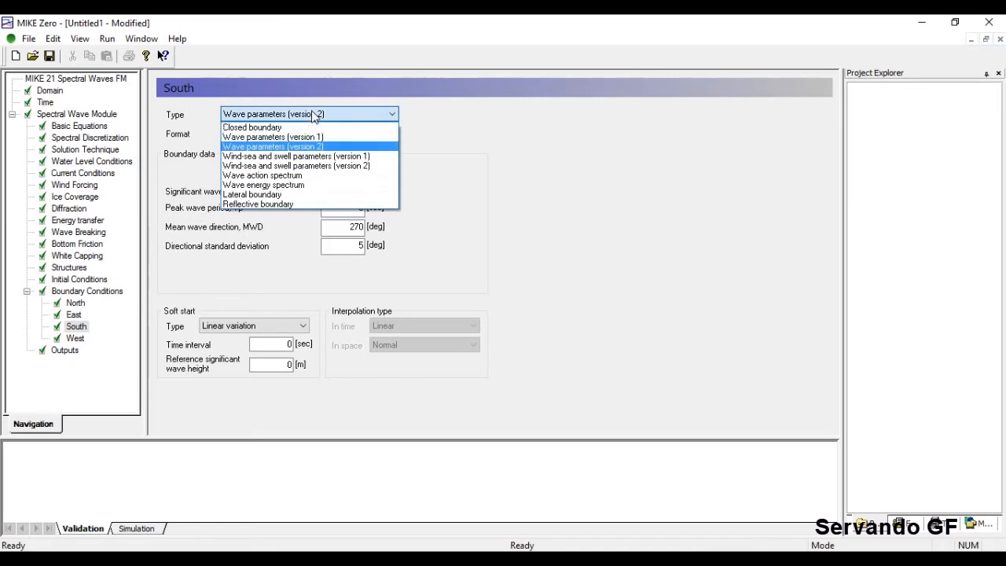
click(306, 156)
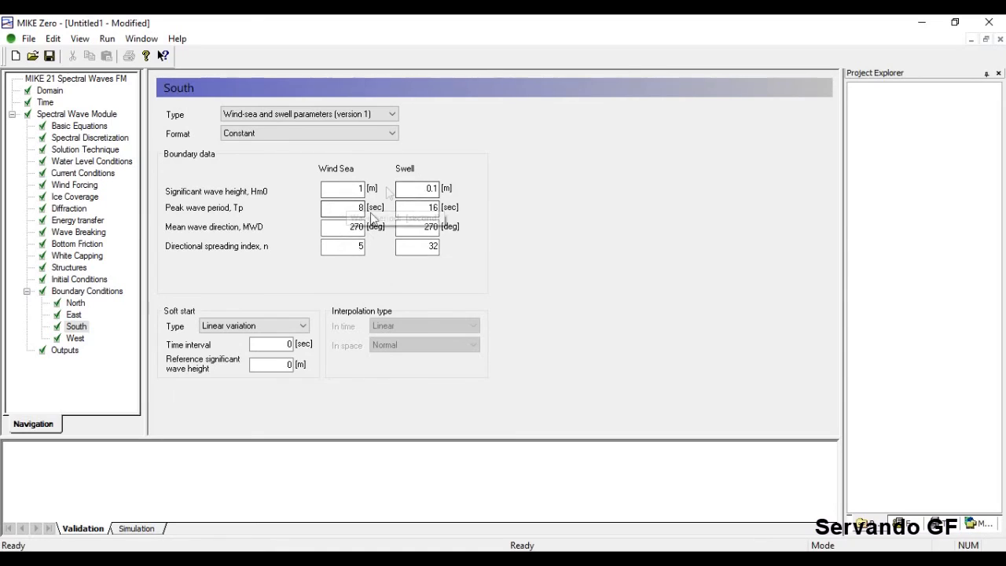
click(355, 133)
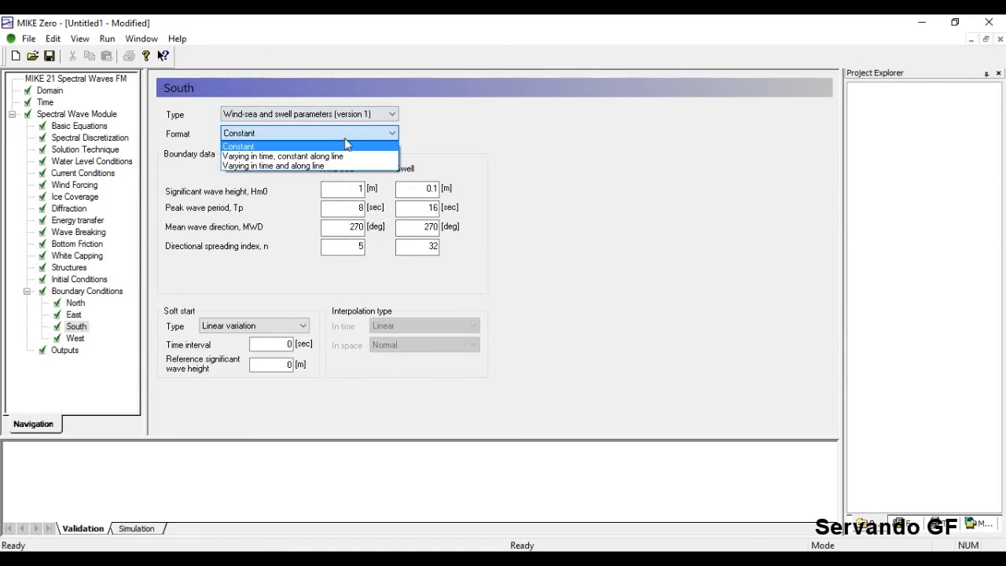
click(360, 145)
click(386, 114)
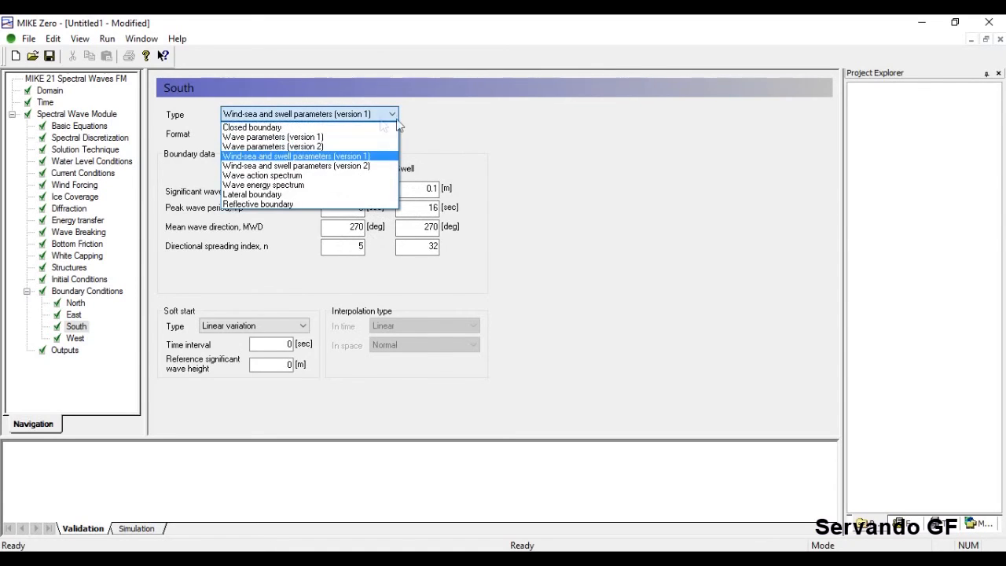
click(370, 139)
click(385, 133)
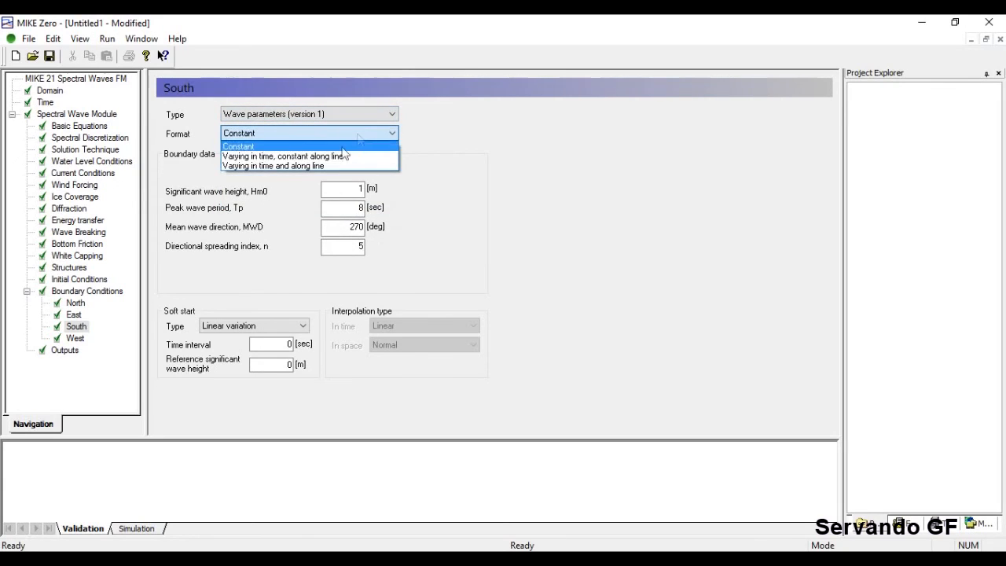
Change the South boundary format to Varying in time, constant along line.
click(314, 155)
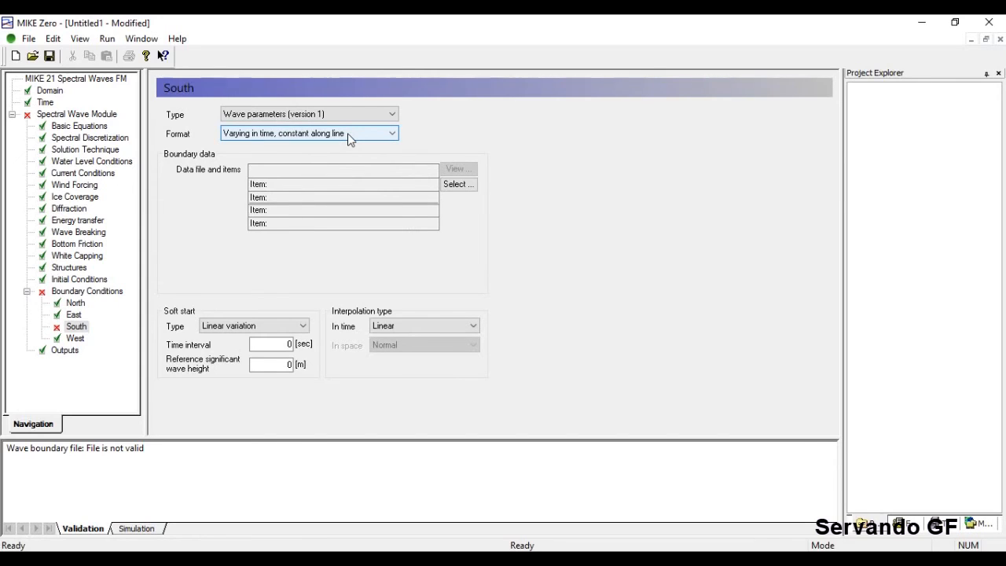
click(381, 135)
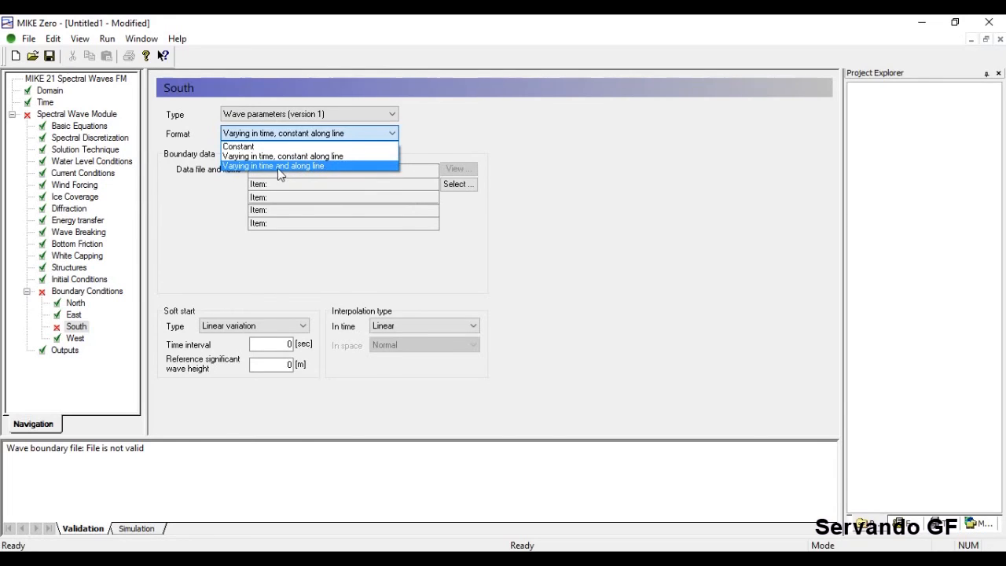
click(206, 204)
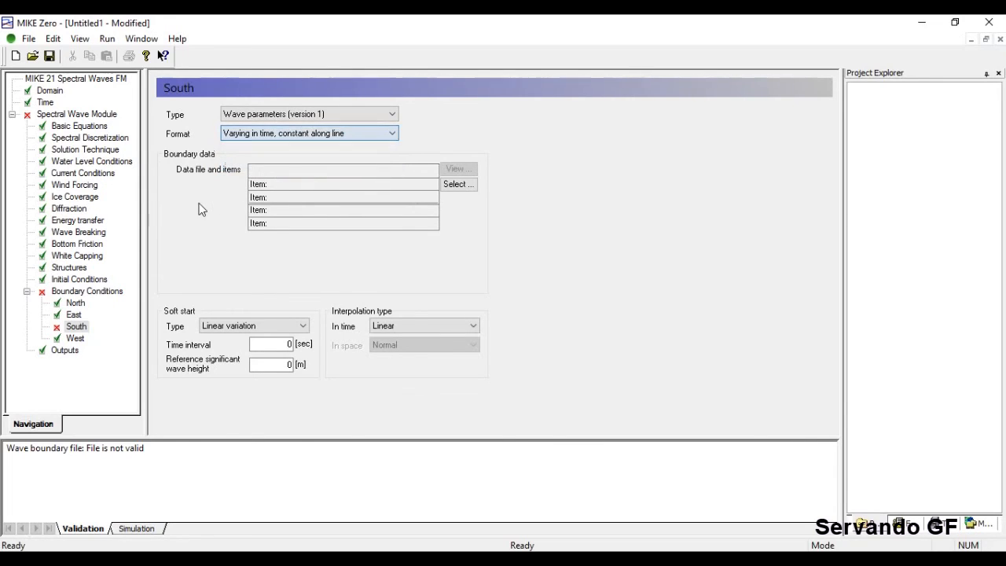
Try the South format Varying in time and along line, checking the overview map.
click(93, 292)
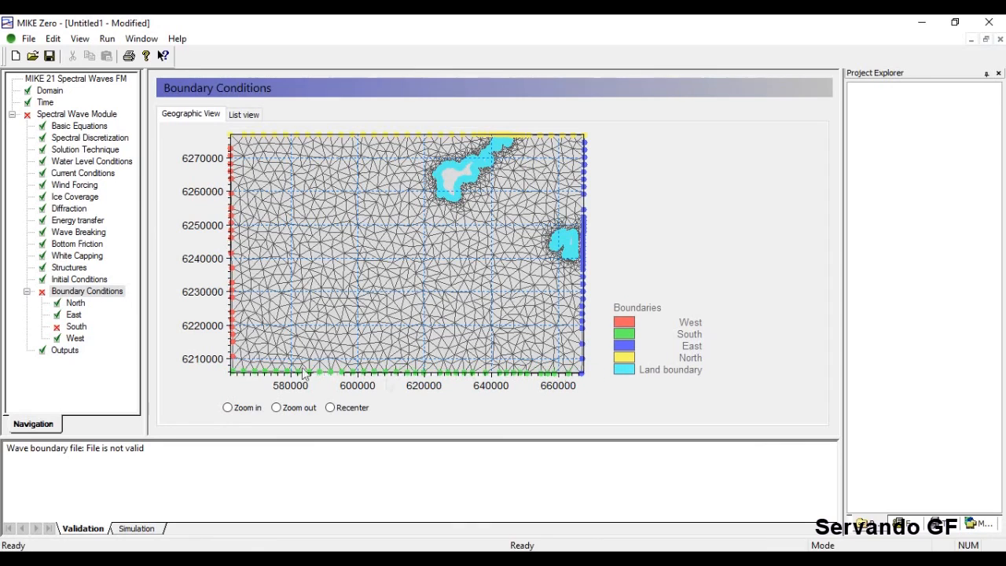
click(76, 328)
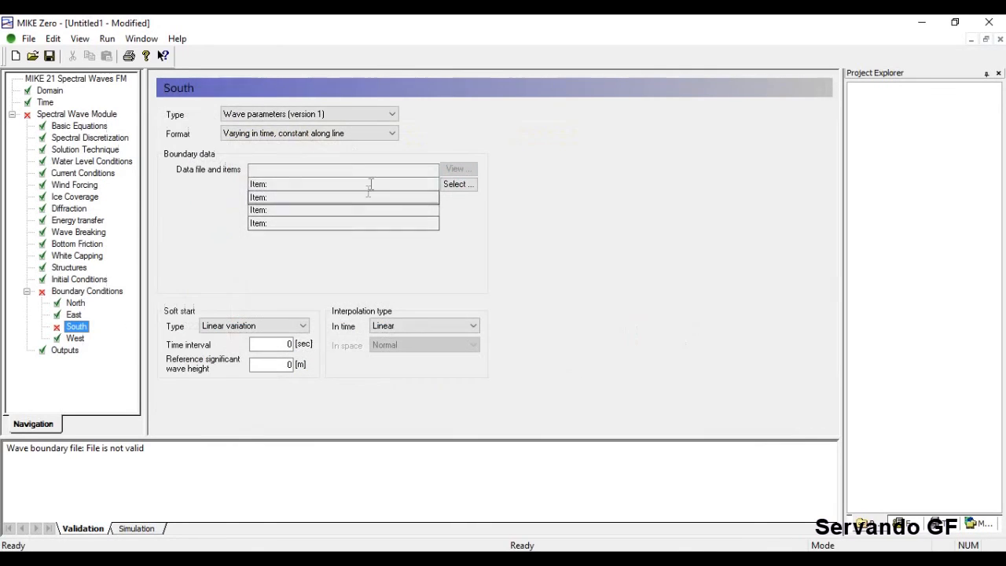
click(346, 135)
click(305, 166)
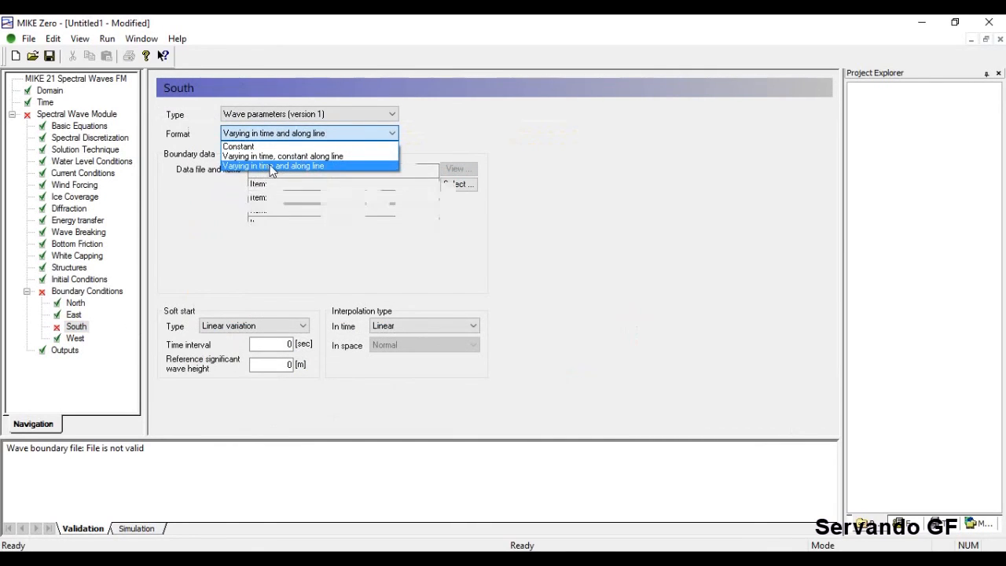
click(80, 292)
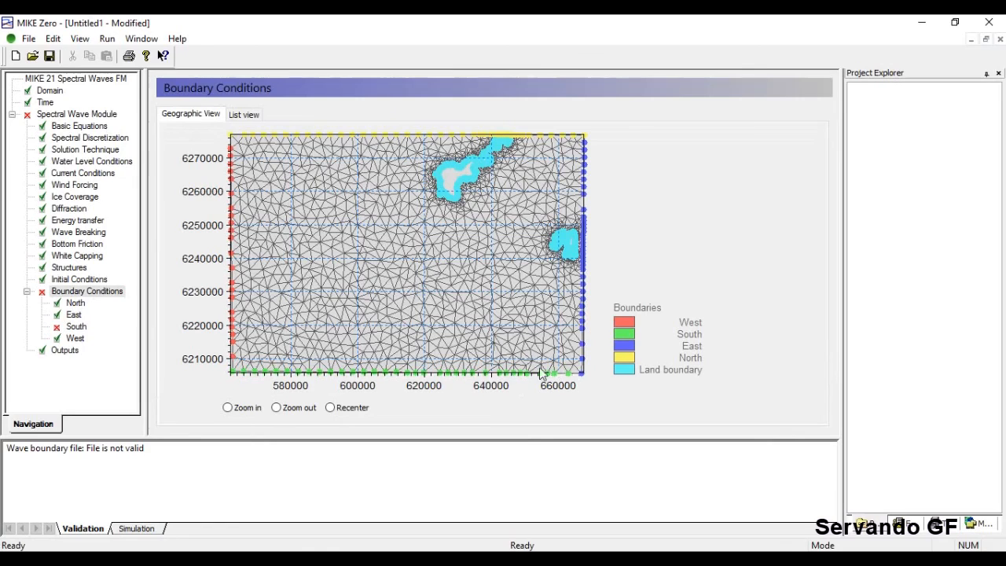
Set South back to Wave parameters (version 1) with Constant format.
click(76, 326)
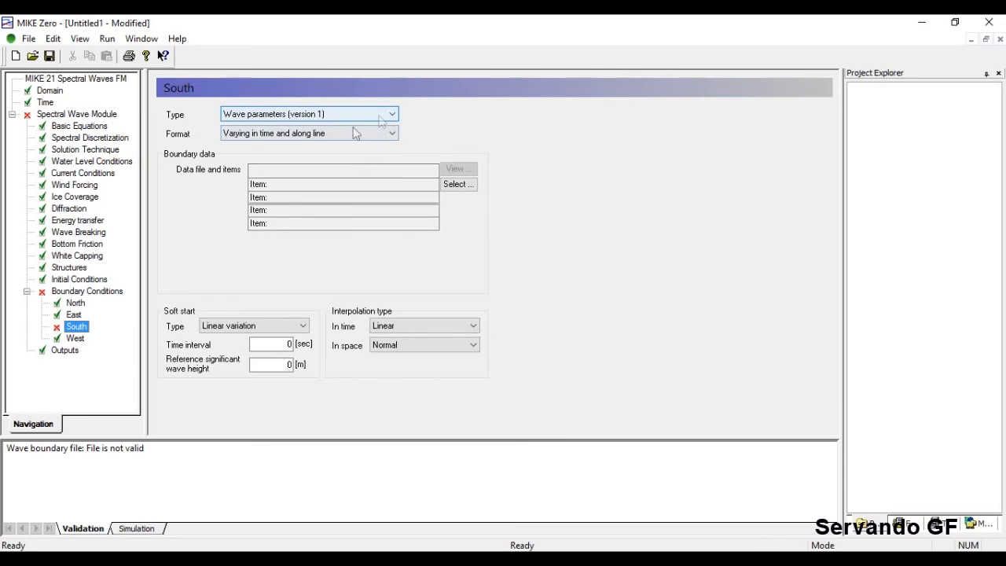
click(385, 116)
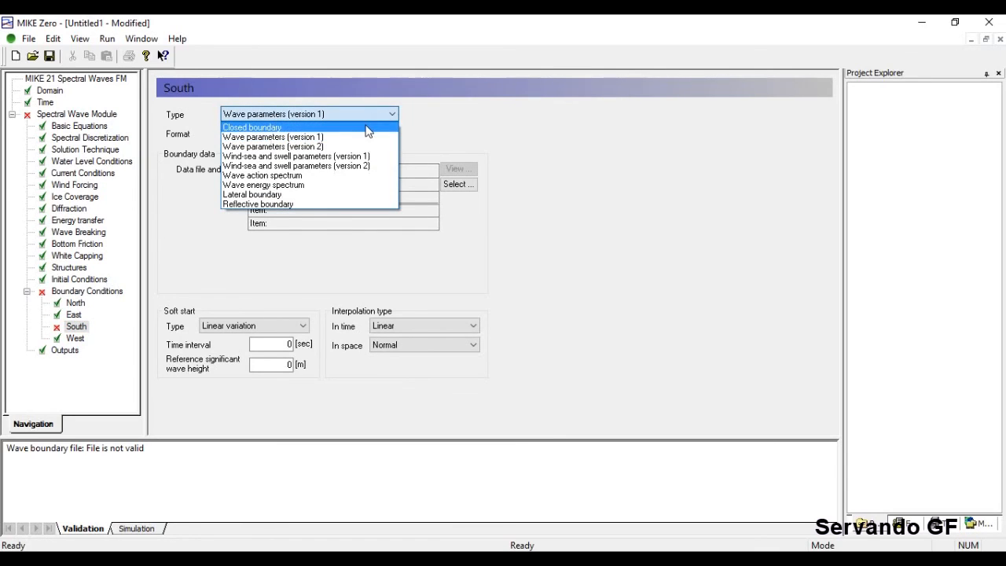
click(366, 137)
click(369, 135)
click(377, 146)
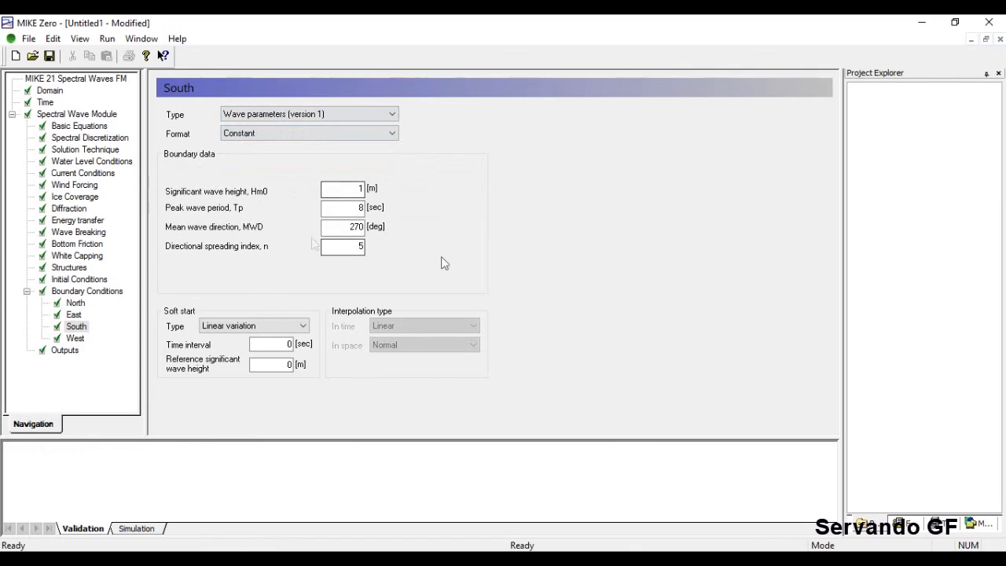
Add Output 1 from the Outputs page and open its settings with the bathymetry map.
click(65, 350)
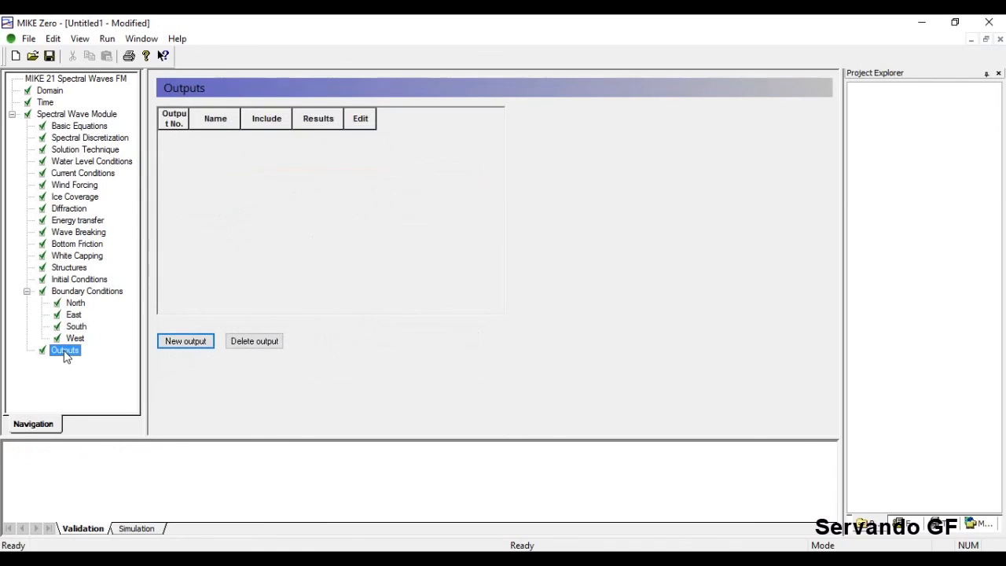
click(195, 344)
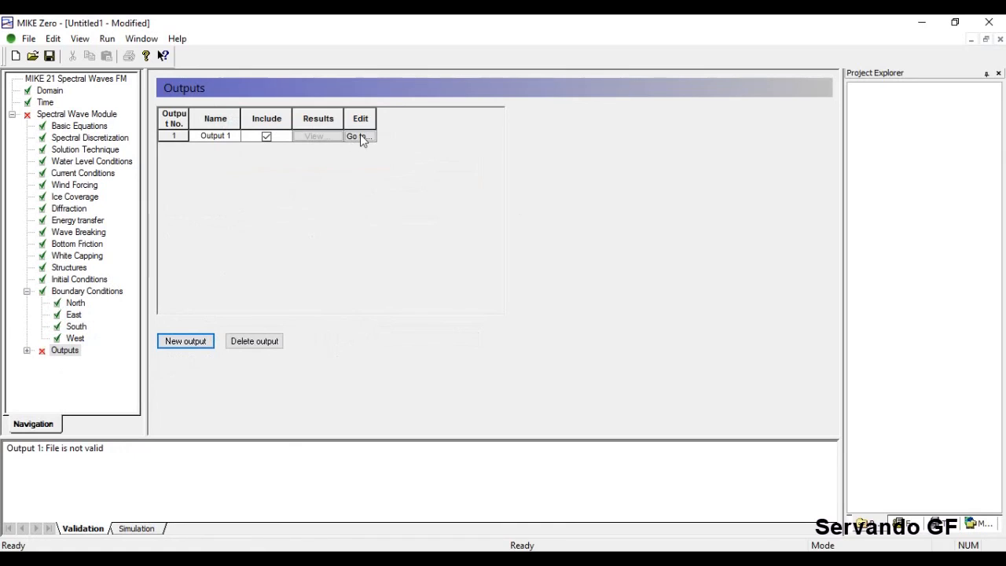
click(361, 139)
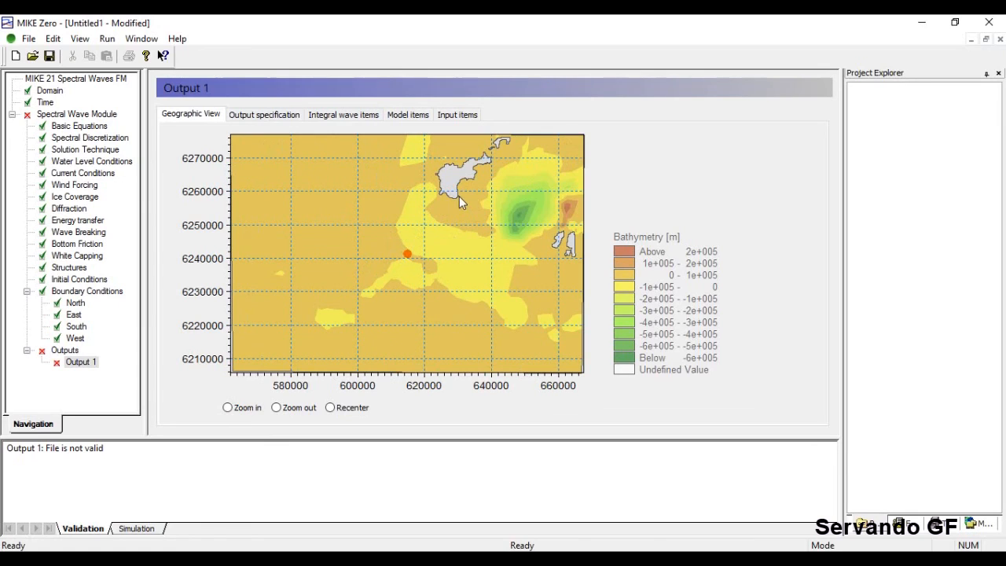
Keep Parameters as the field type, switch Output format to Area series, and view it on the map.
click(264, 116)
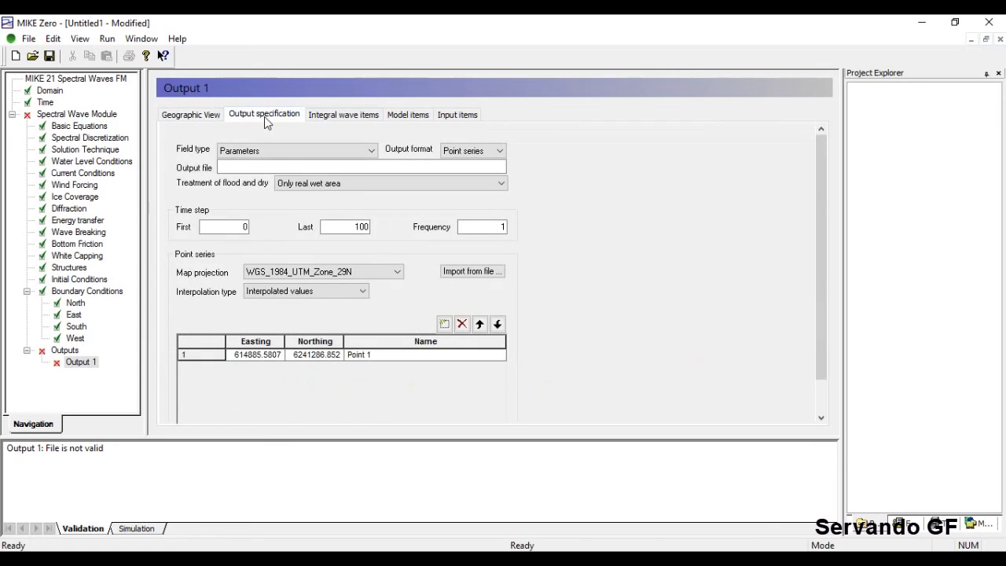
click(322, 150)
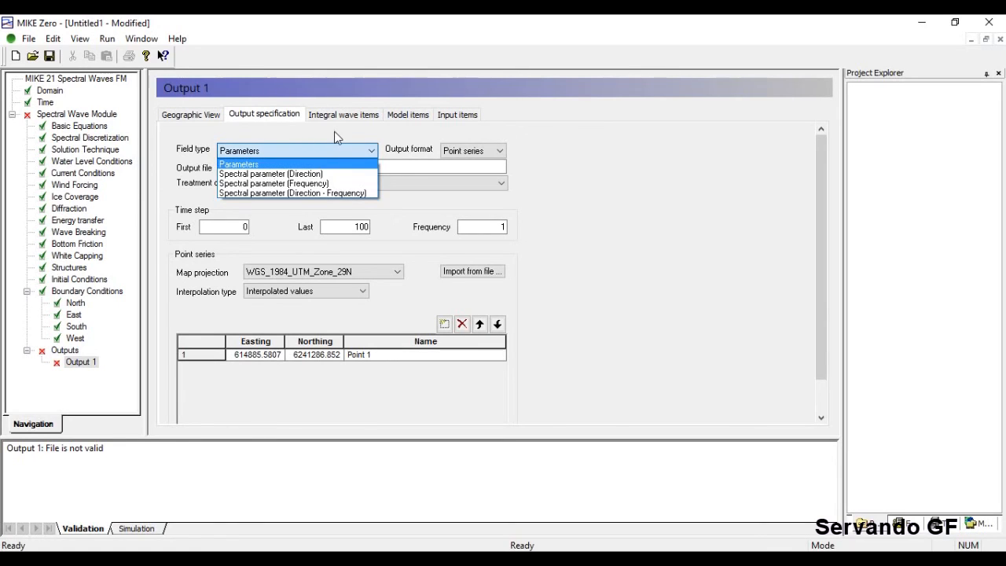
click(333, 137)
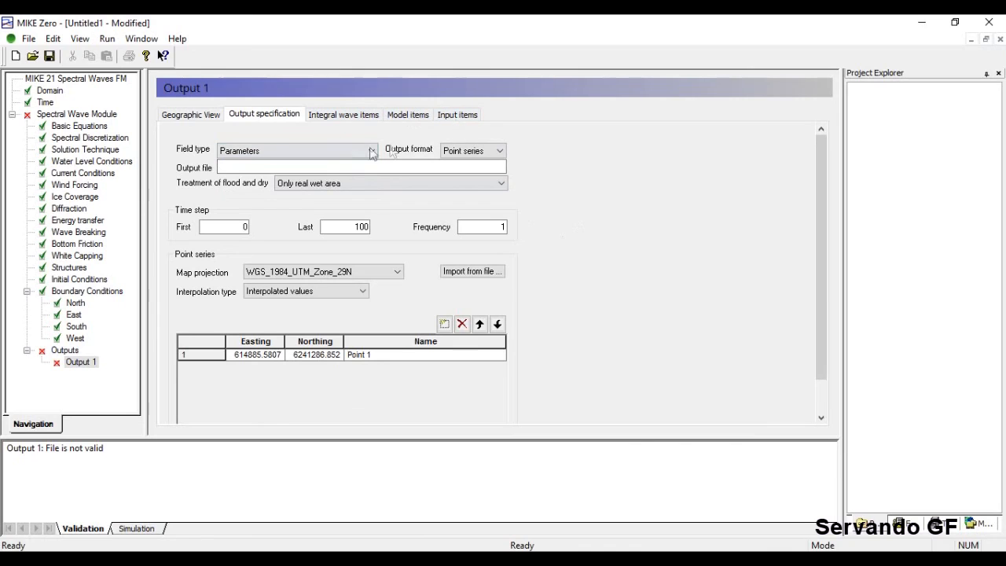
click(487, 152)
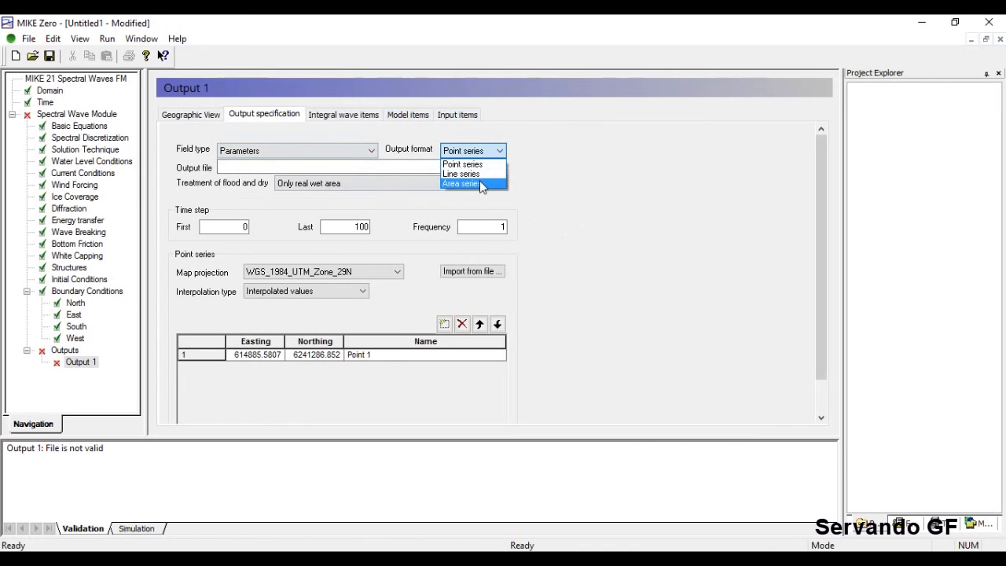
click(479, 184)
click(199, 114)
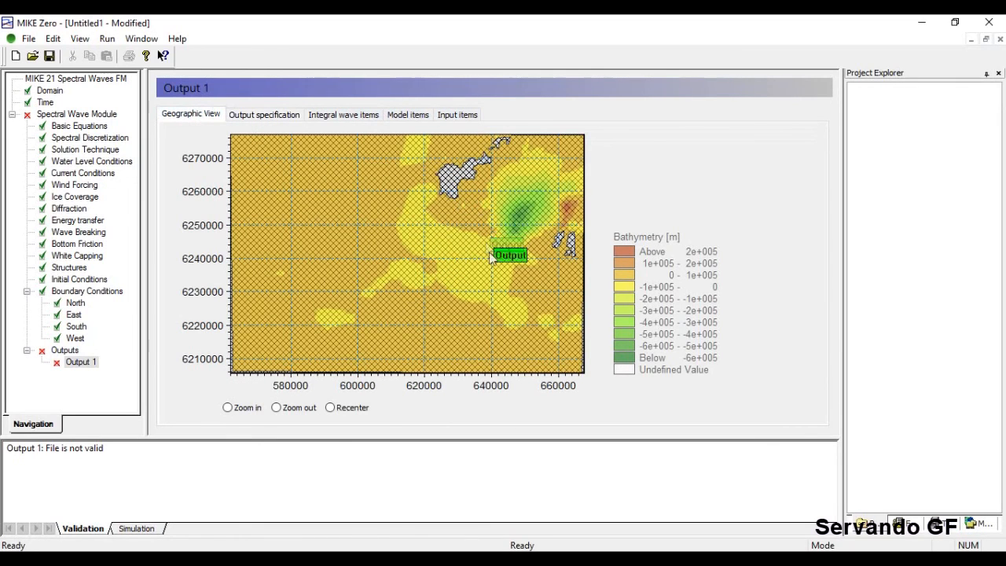
Try whole-area flood and dry treatment for Output 1 and view the result on the map.
click(292, 119)
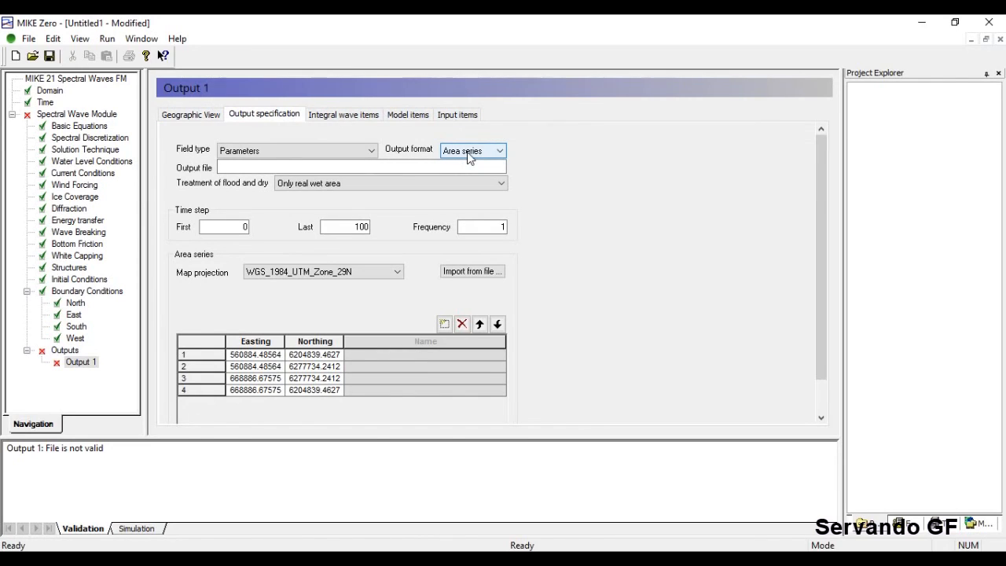
click(301, 166)
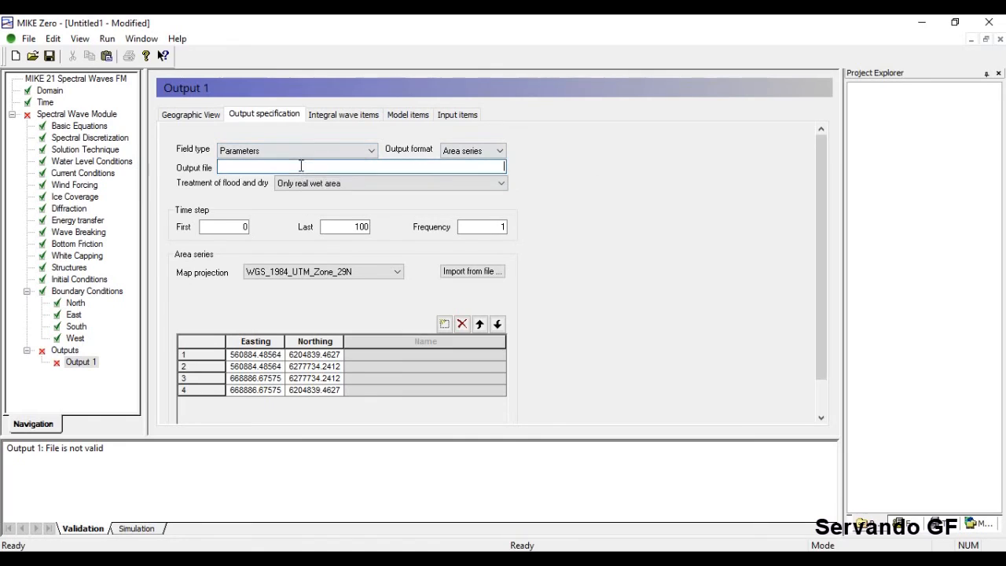
click(356, 186)
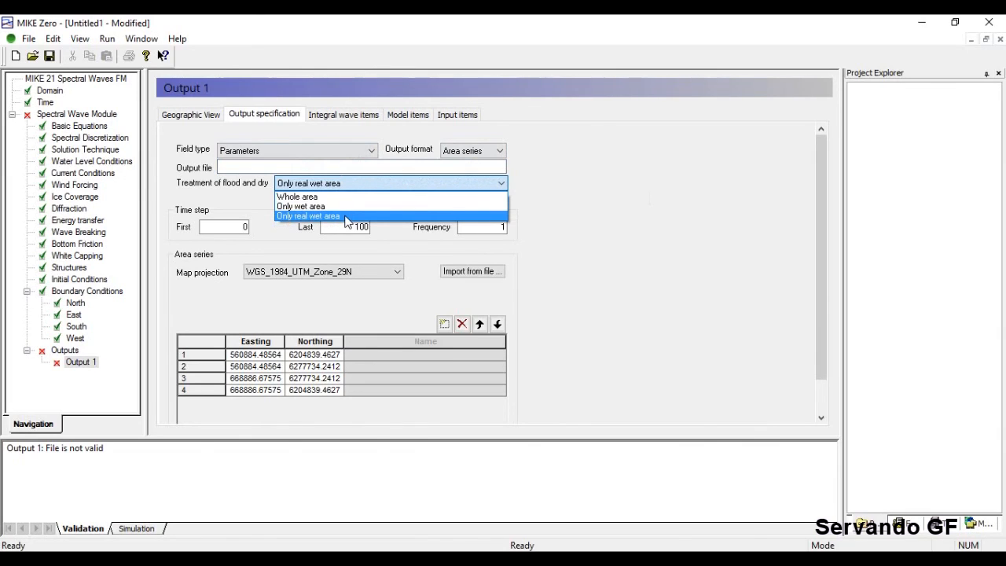
click(307, 197)
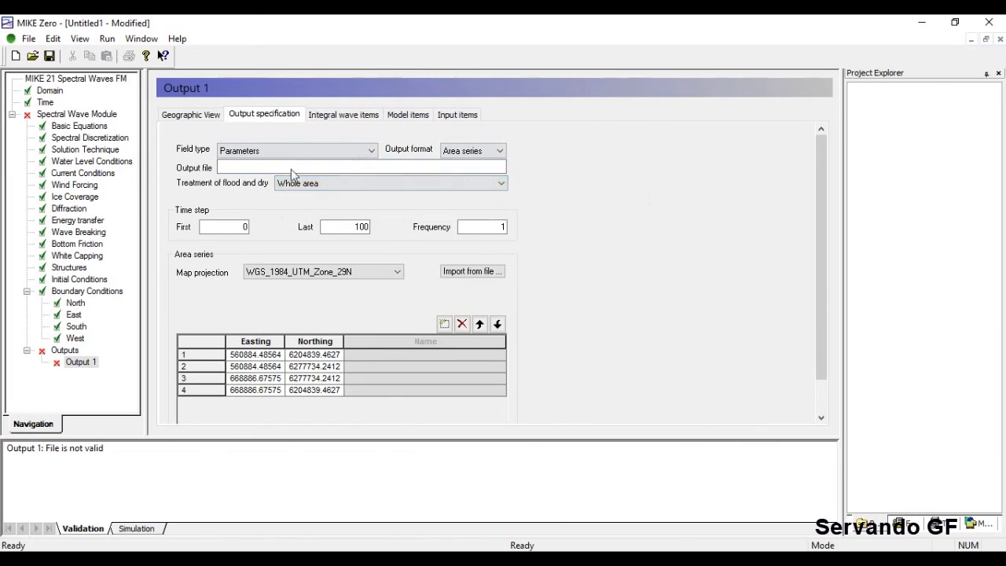
click(196, 116)
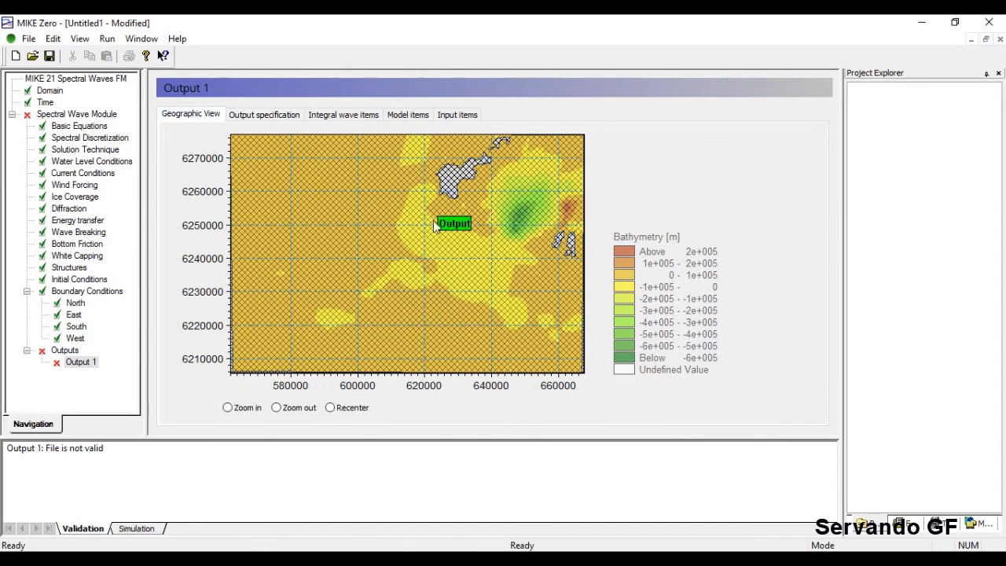
Restore Only real wet area for flood and dry, then set Output format back to Point series.
click(267, 116)
click(333, 185)
click(334, 214)
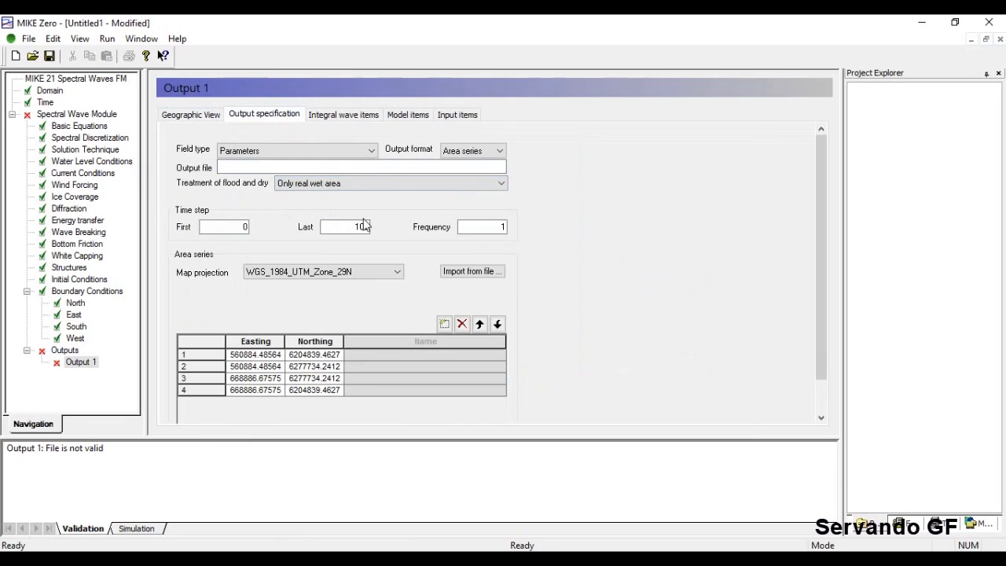
click(206, 116)
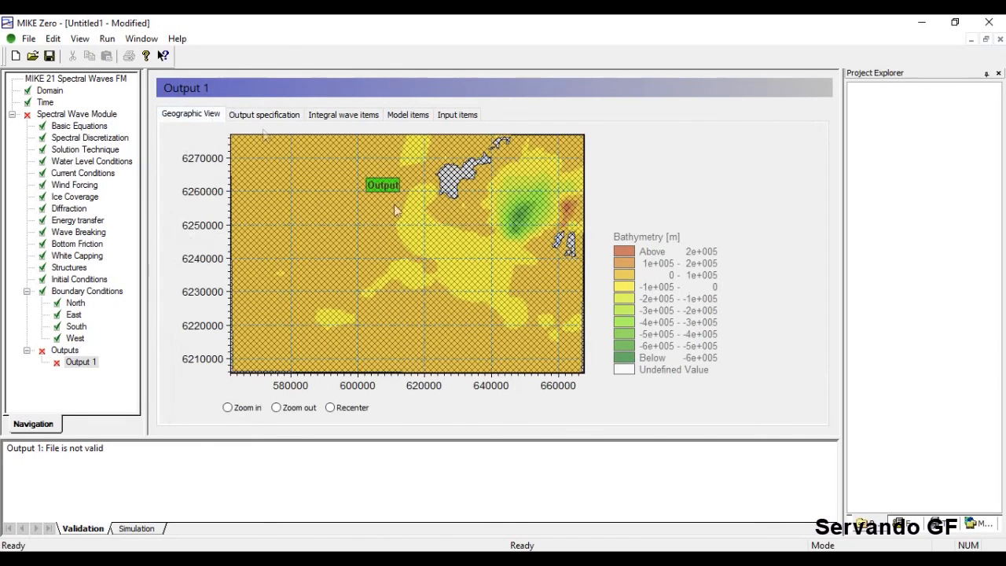
drag(509, 177, 353, 151)
click(281, 116)
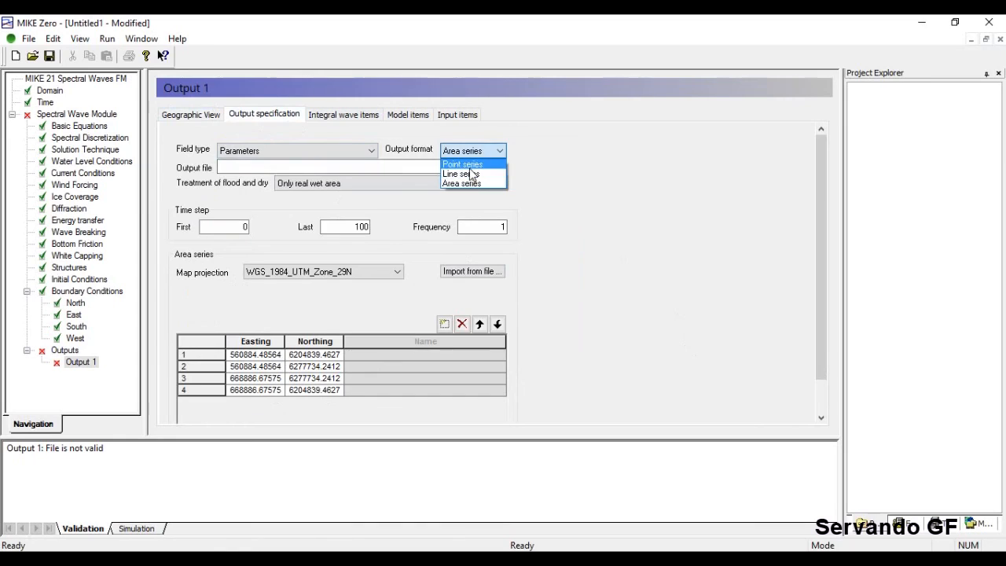
click(464, 164)
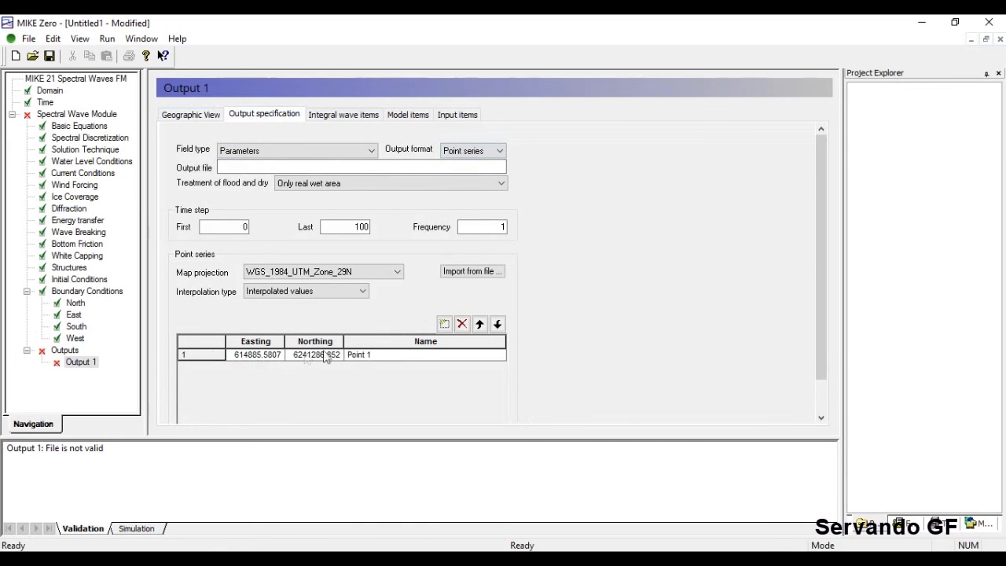
Add Point 2 to Output 1's point series and check its position on the map.
click(445, 324)
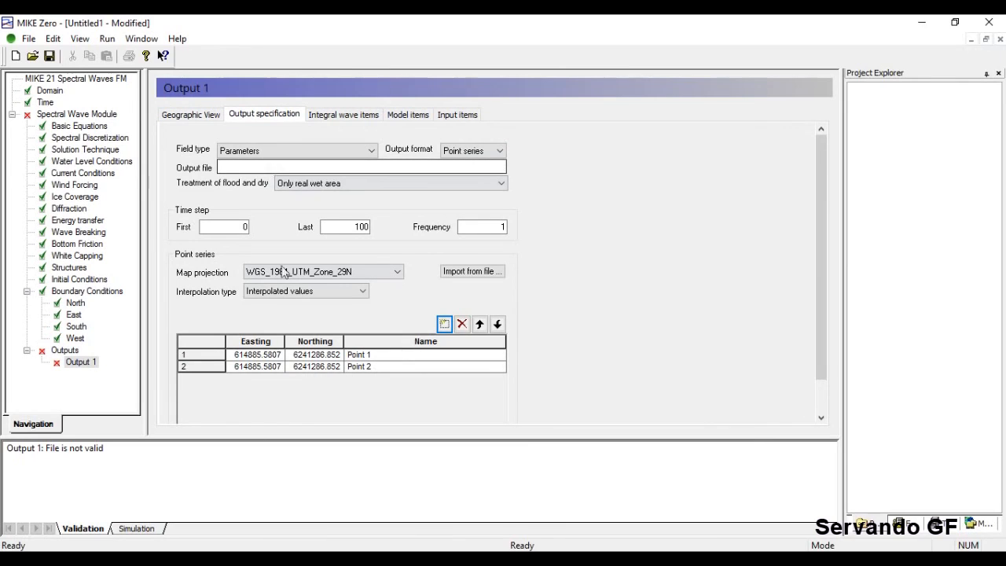
click(321, 367)
click(321, 367)
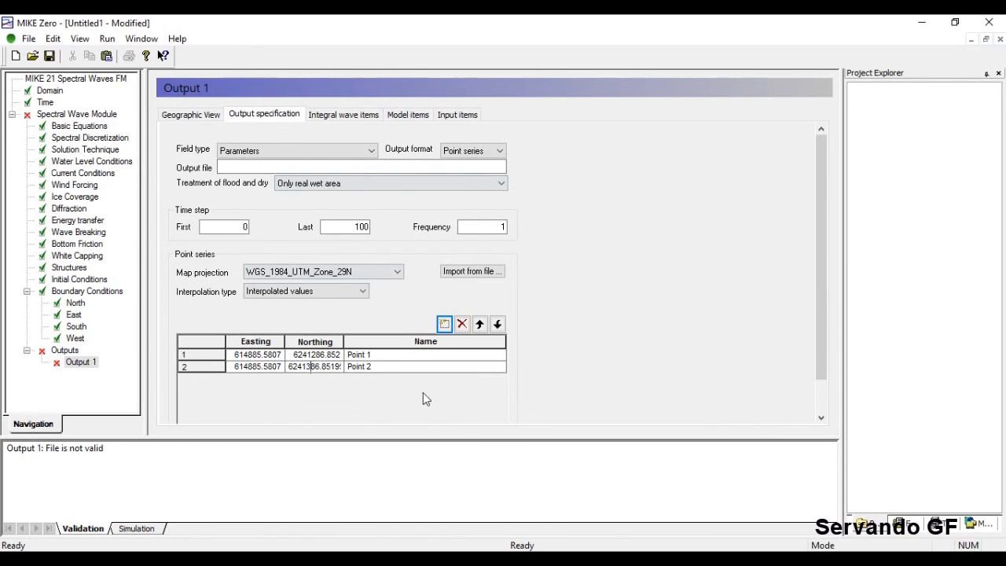
click(197, 116)
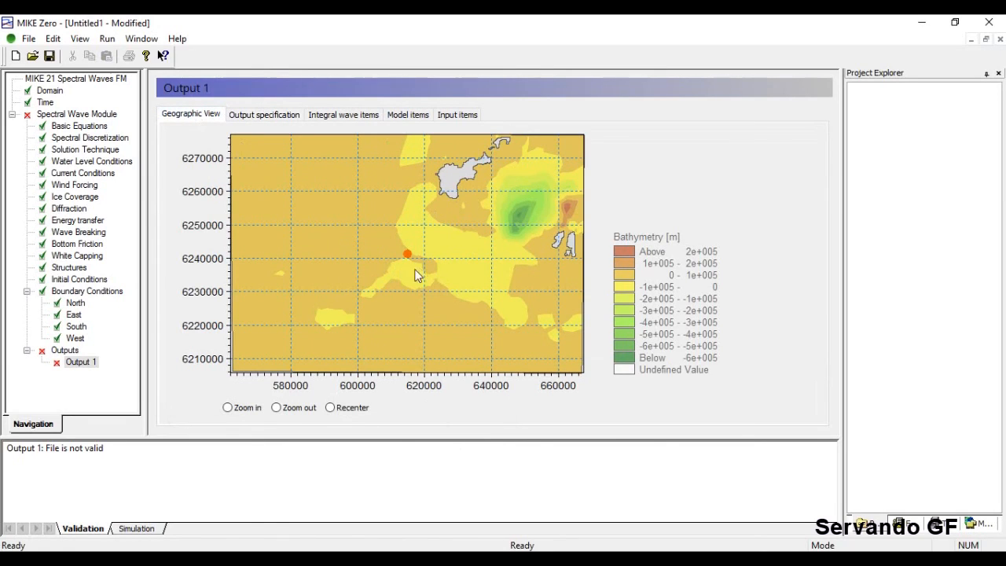
mouse_move(406, 259)
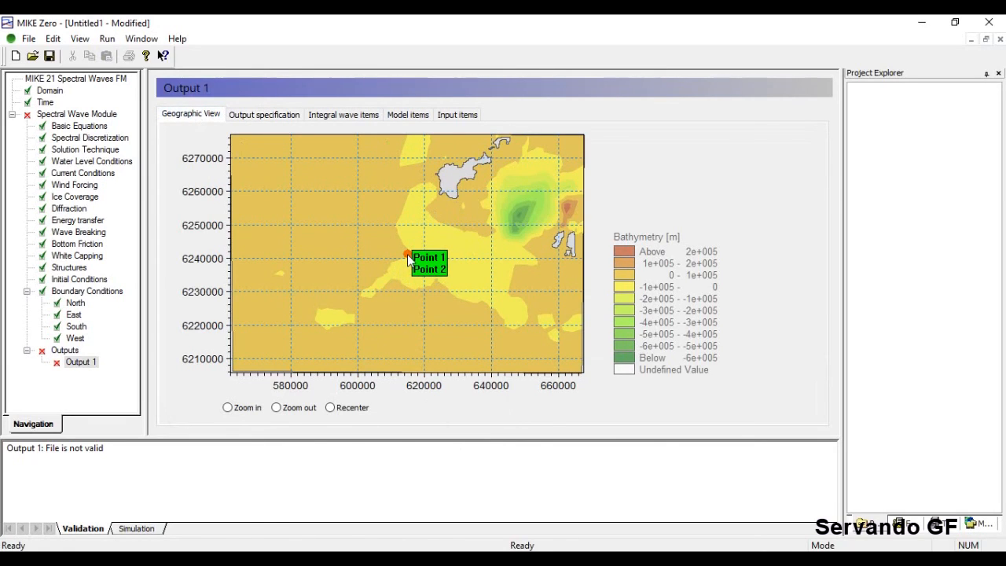
Change Point 2's Northing to 6341386.852 and check the moved point on the map.
click(264, 115)
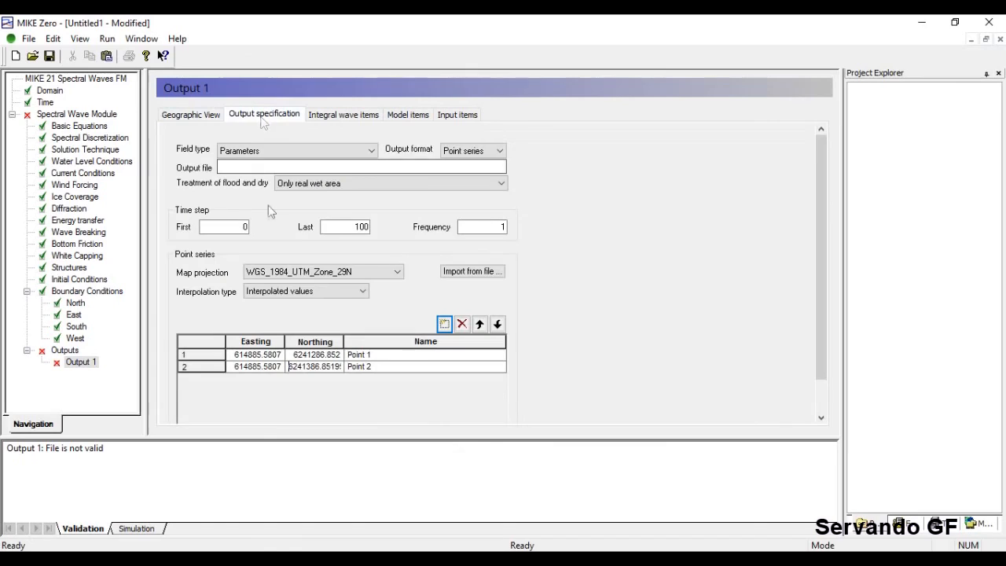
click(298, 363)
click(297, 366)
key(BackSpace)
text(3)
click(187, 116)
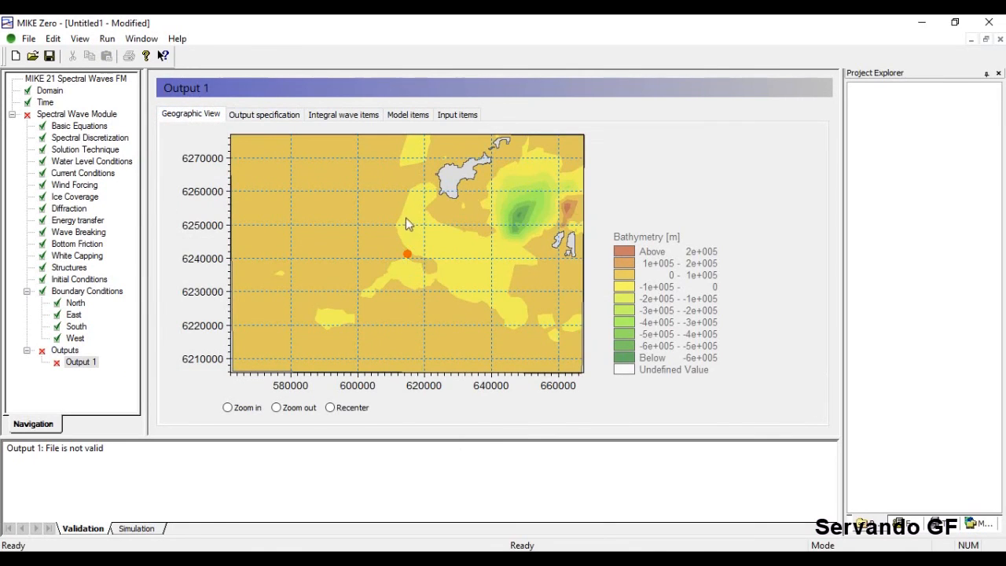
Review both points on the map and specification page, then go to Integral wave items.
click(266, 115)
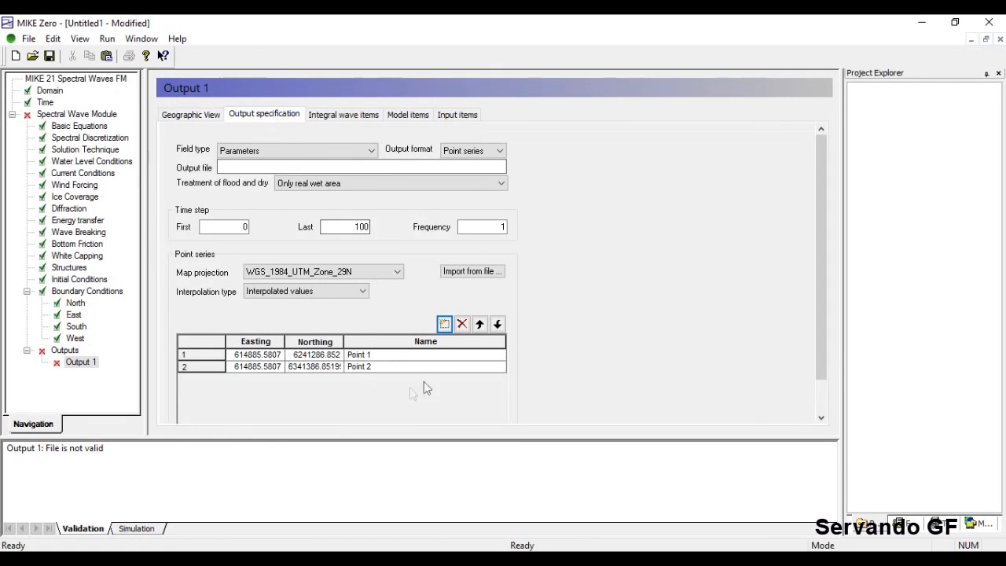
click(380, 339)
click(201, 115)
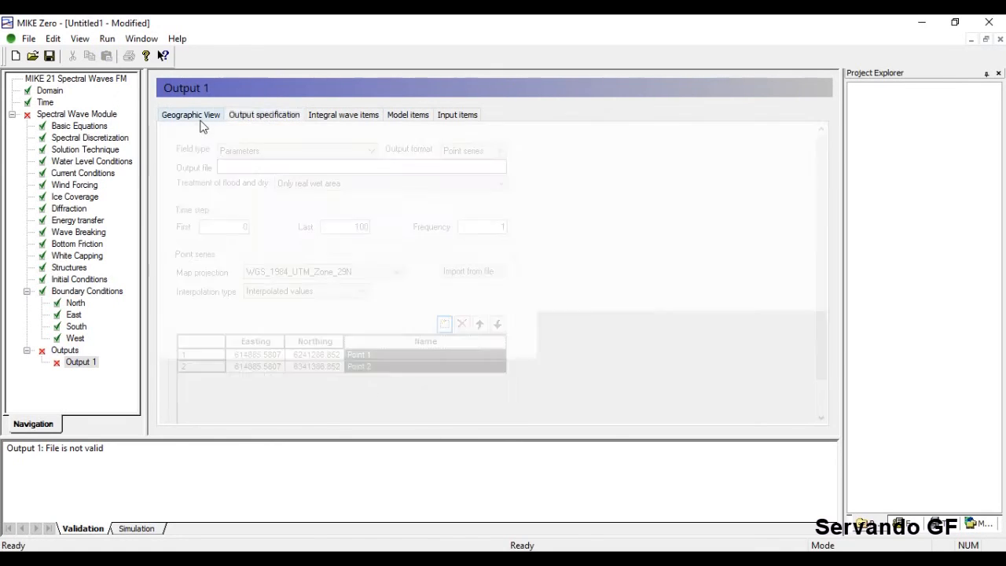
click(256, 116)
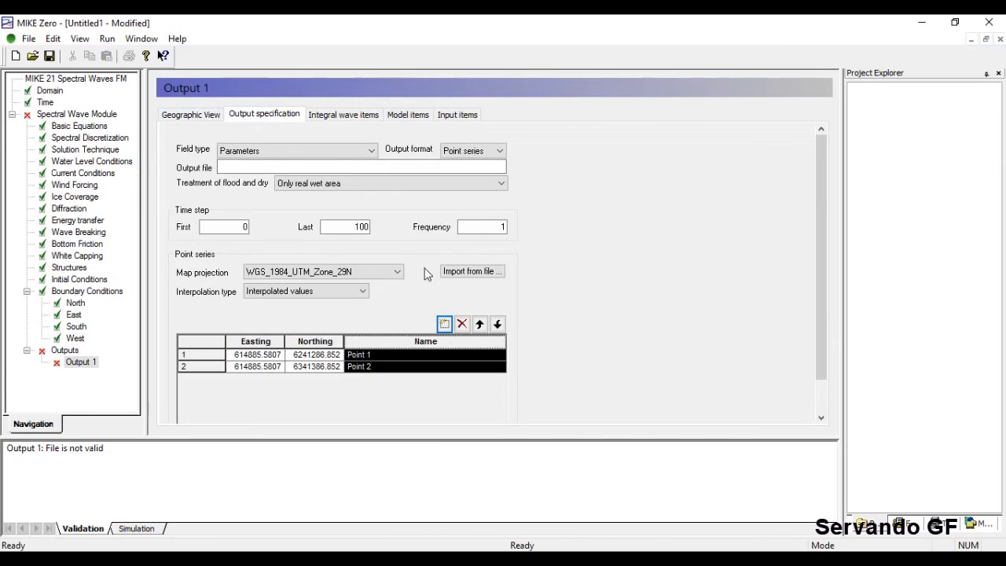
click(467, 276)
click(343, 117)
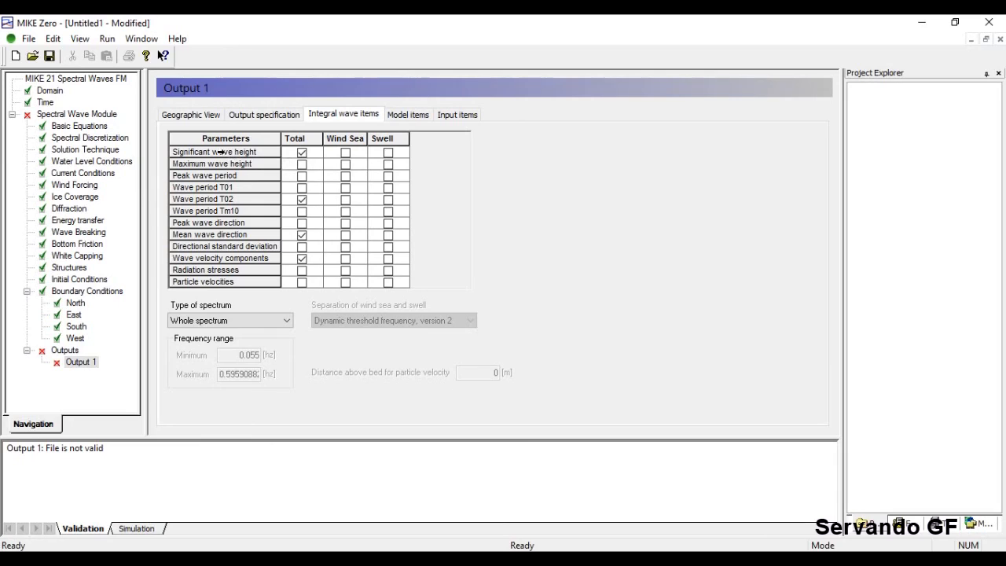
Tick Total for Maximum wave height, Peak wave period, Wave period T01, Peak wave direction, plus Swell Peak wave period.
click(302, 165)
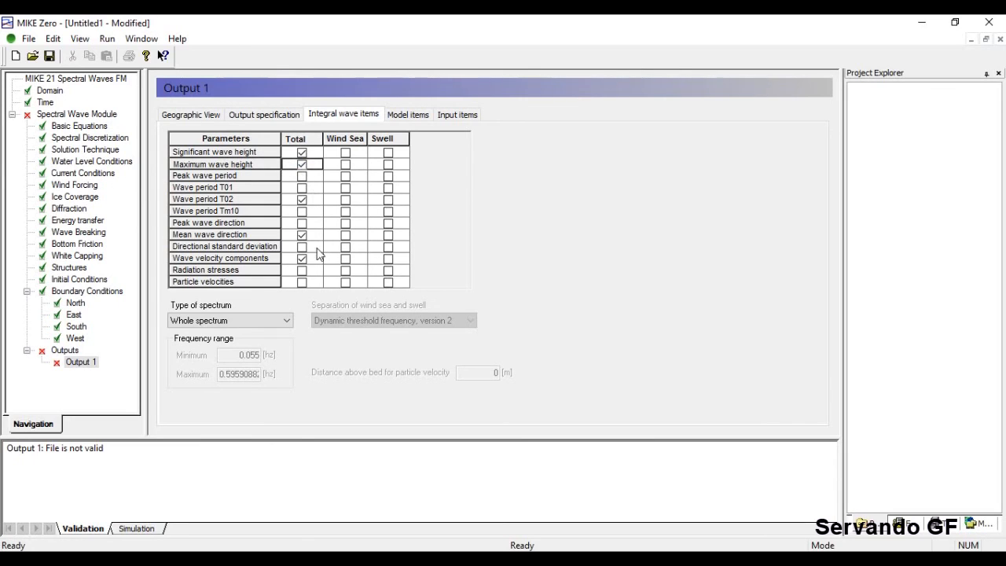
click(301, 176)
click(302, 188)
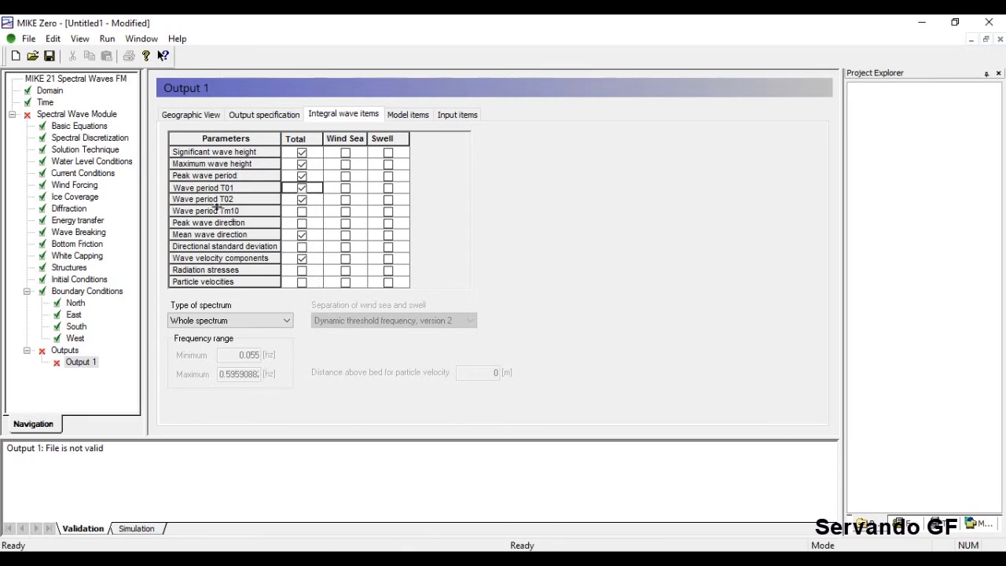
click(302, 224)
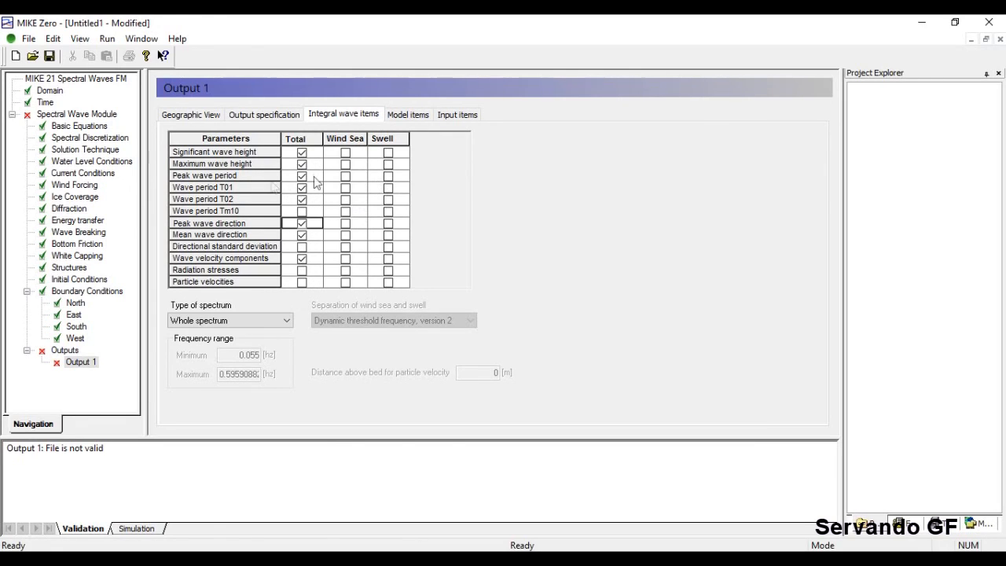
click(387, 176)
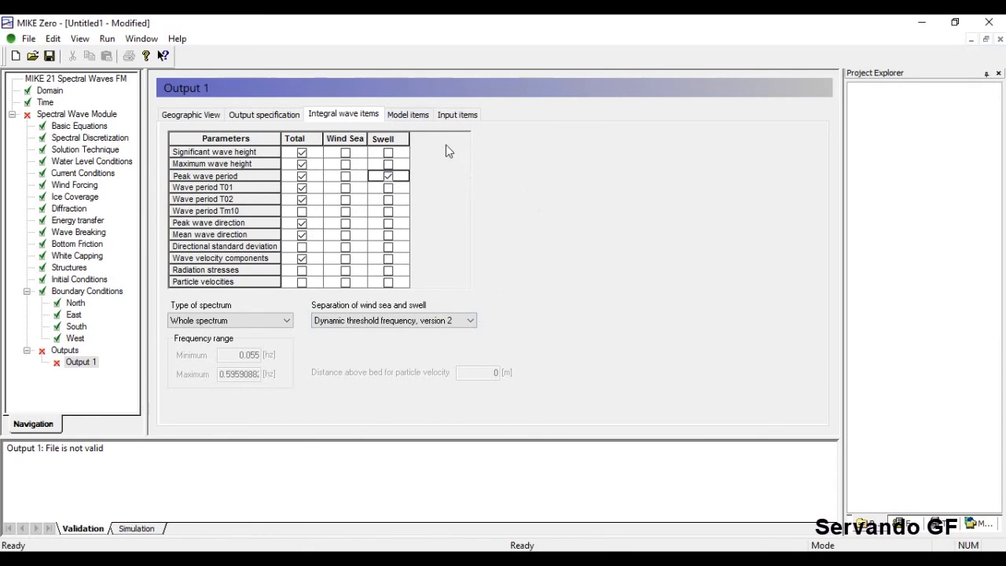
click(409, 115)
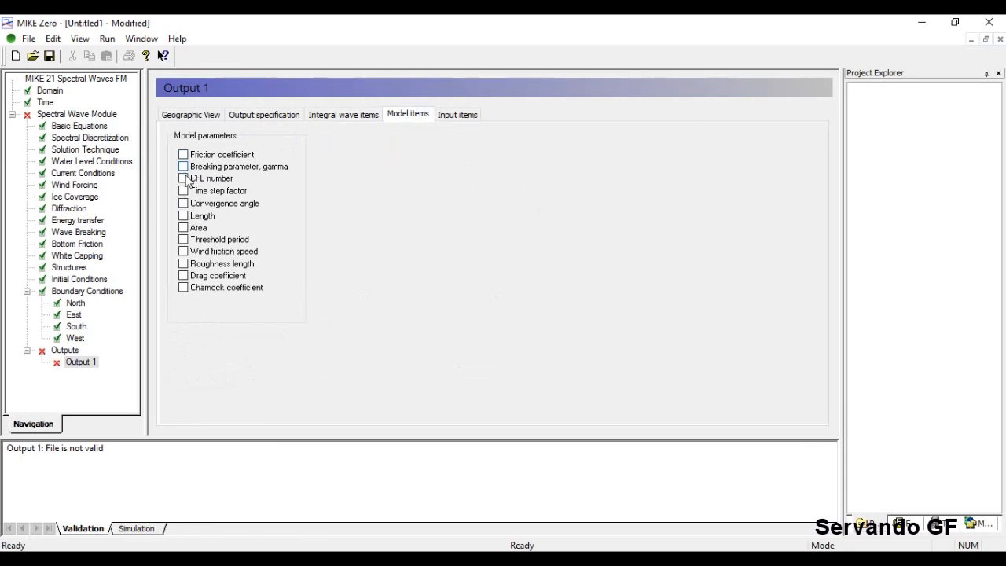
Tick CFL number and Area in Model items, check Solution Technique, then untick both again.
click(183, 181)
click(68, 151)
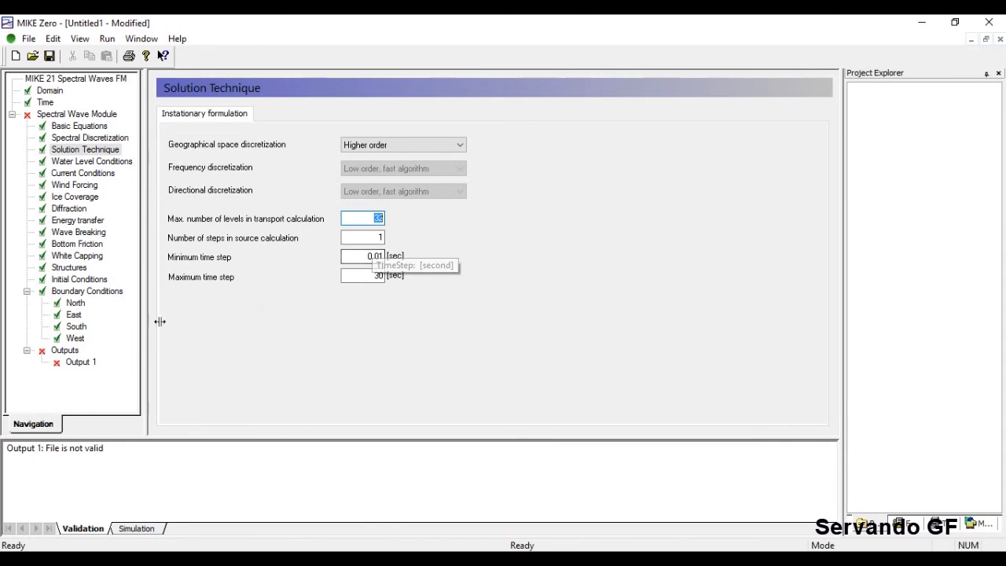
click(81, 362)
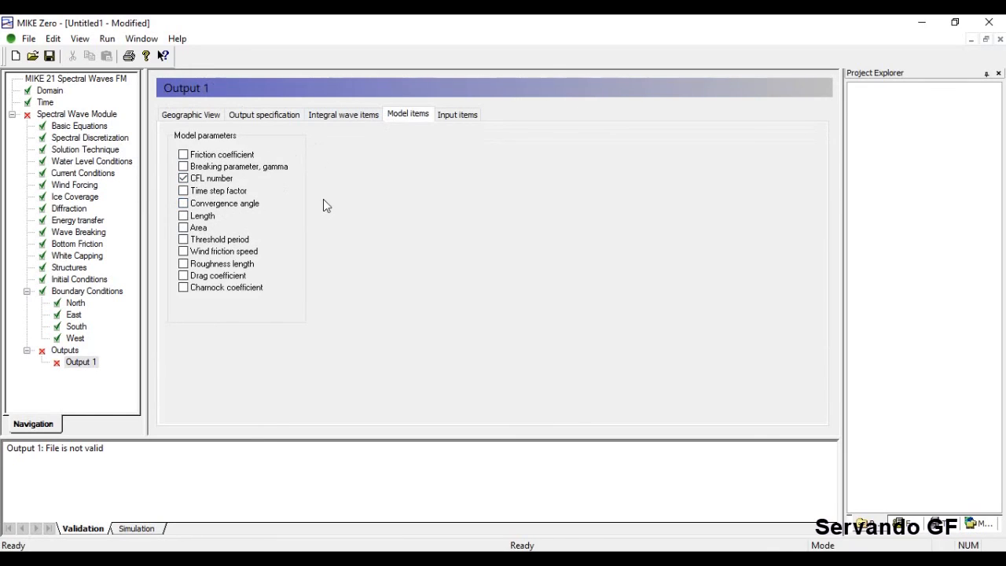
click(183, 228)
click(183, 228)
click(183, 179)
click(453, 116)
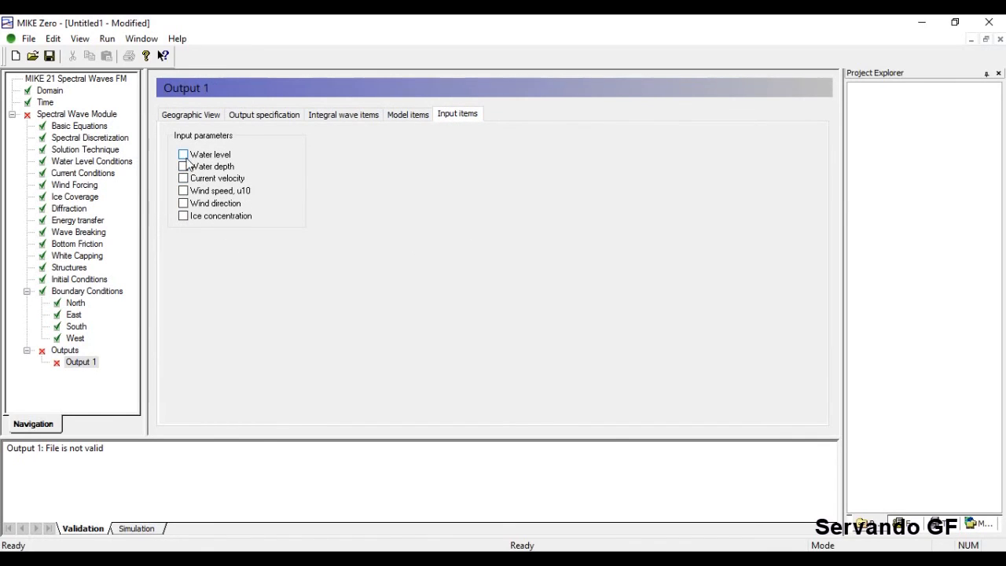
Tick then untick Water level, Water depth, Current velocity, Wind speed u10, Wind direction and Ice concentration input items.
click(183, 202)
click(183, 177)
click(183, 165)
click(183, 154)
click(183, 190)
click(183, 215)
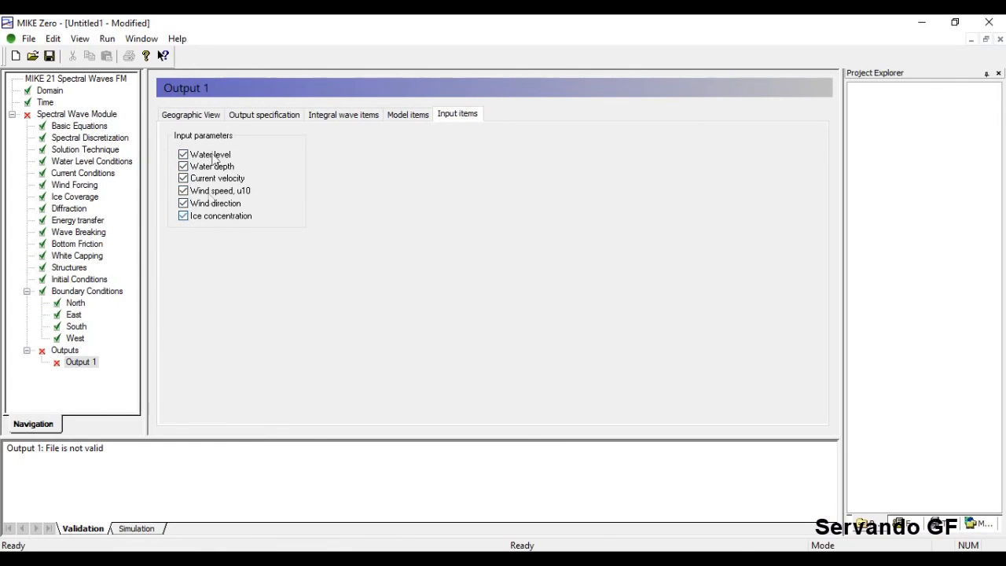
click(183, 215)
click(183, 202)
click(183, 190)
click(183, 178)
click(183, 166)
click(183, 154)
click(196, 117)
click(66, 349)
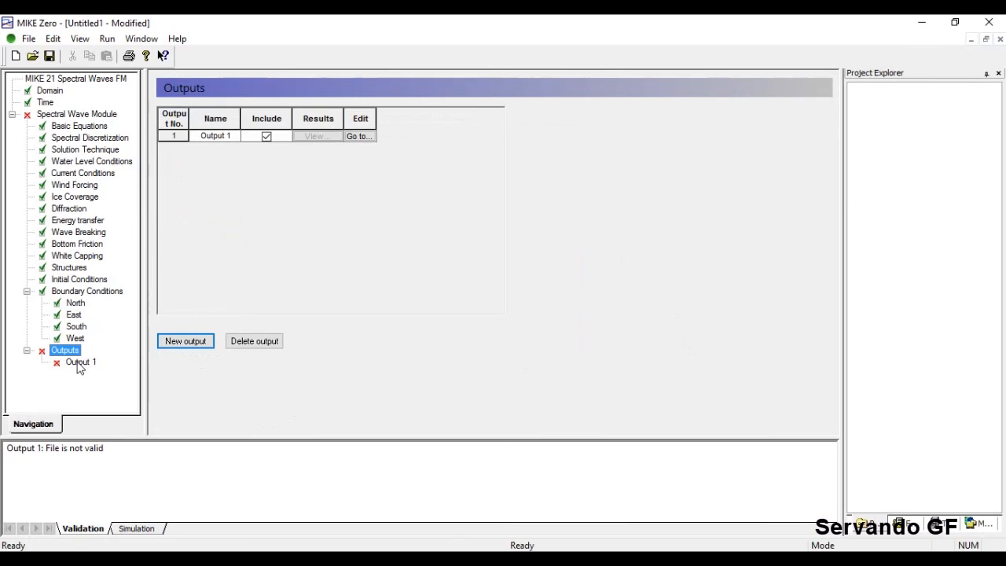
Look through Output 1's Output specification, Model items, Input items and map tabs.
click(85, 366)
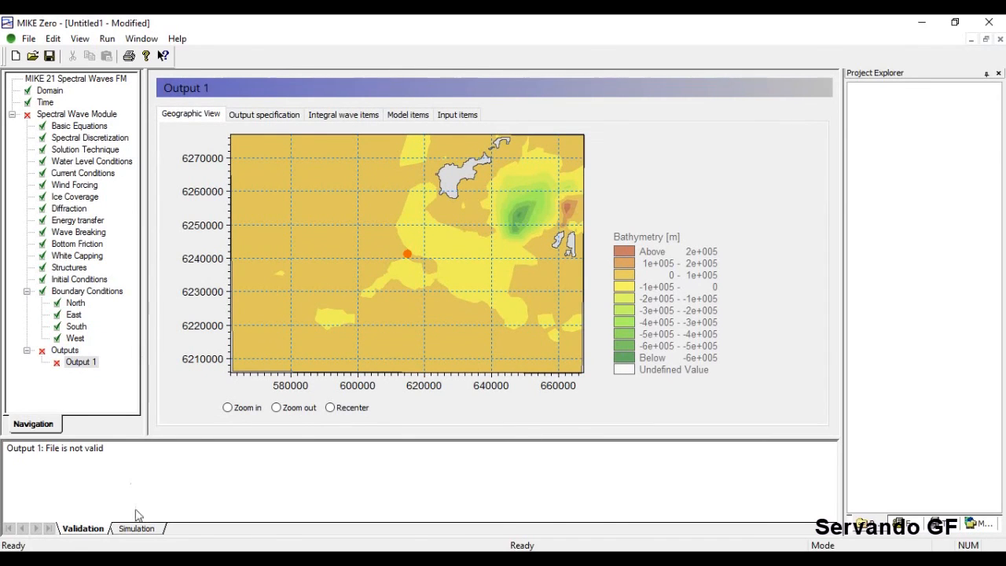
click(256, 119)
scroll(656, 267, down, 1)
scroll(660, 271, up, 1)
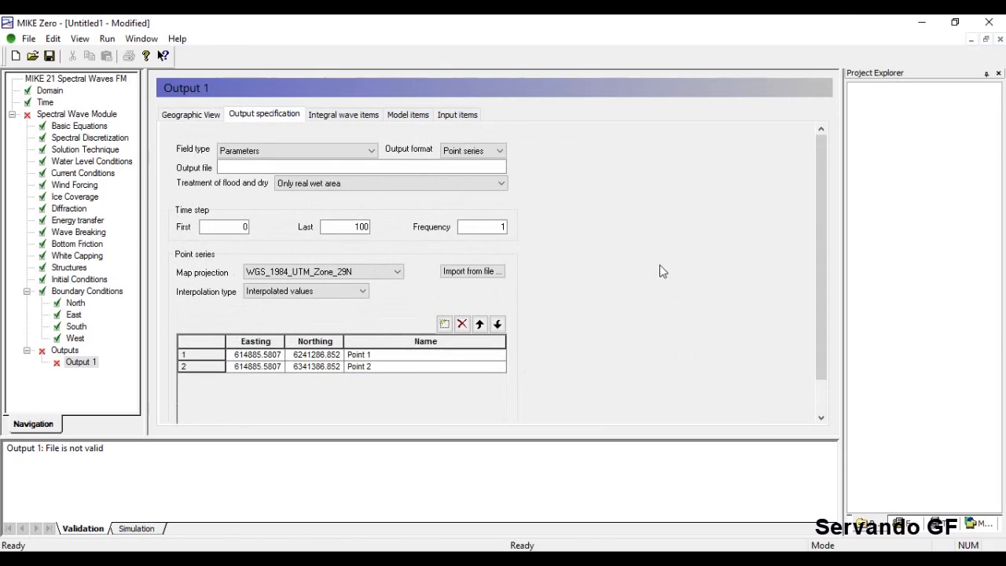
click(409, 116)
click(445, 118)
click(188, 117)
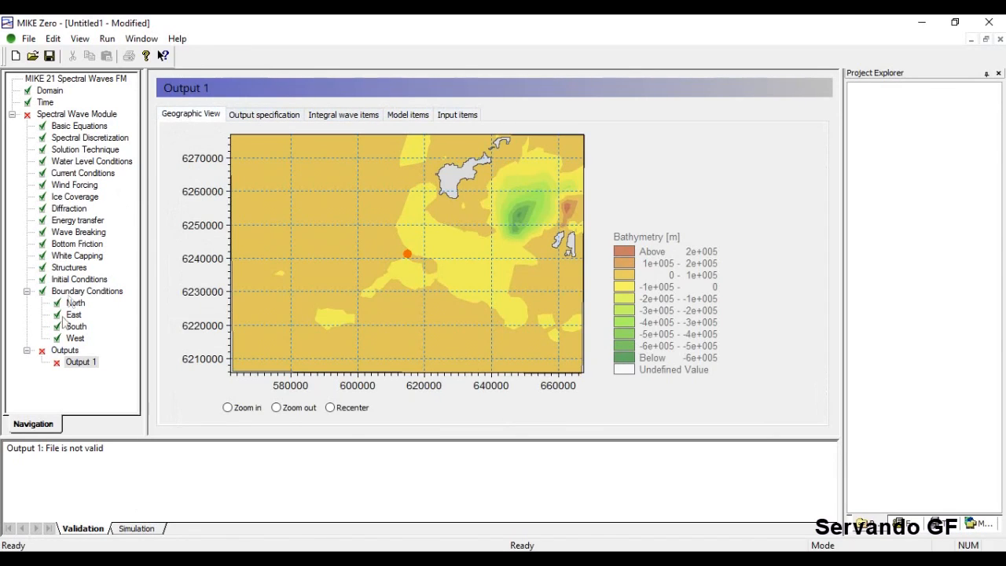
click(64, 351)
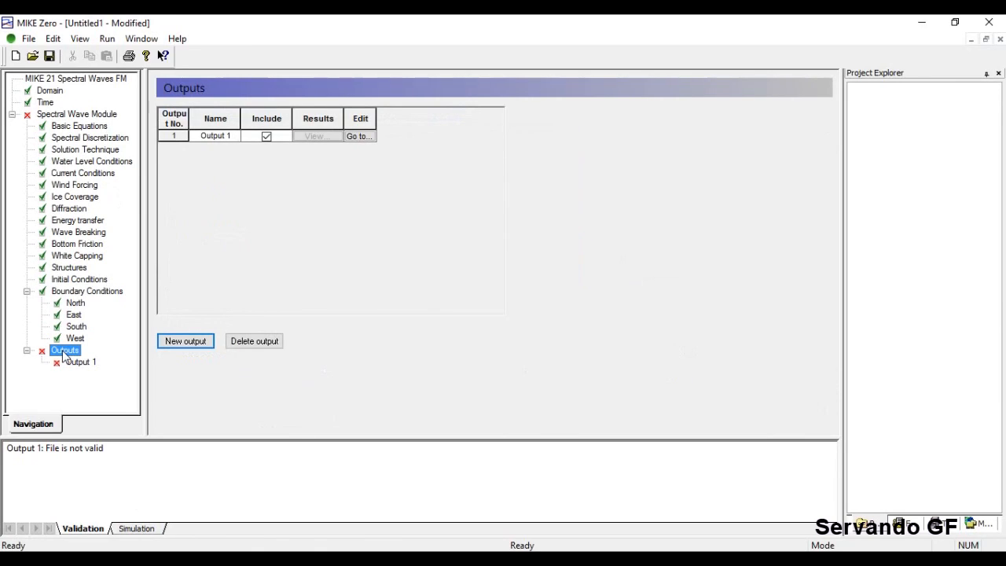
Leave the Output 1 name unchanged and reopen its settings to the bathymetry map.
click(206, 137)
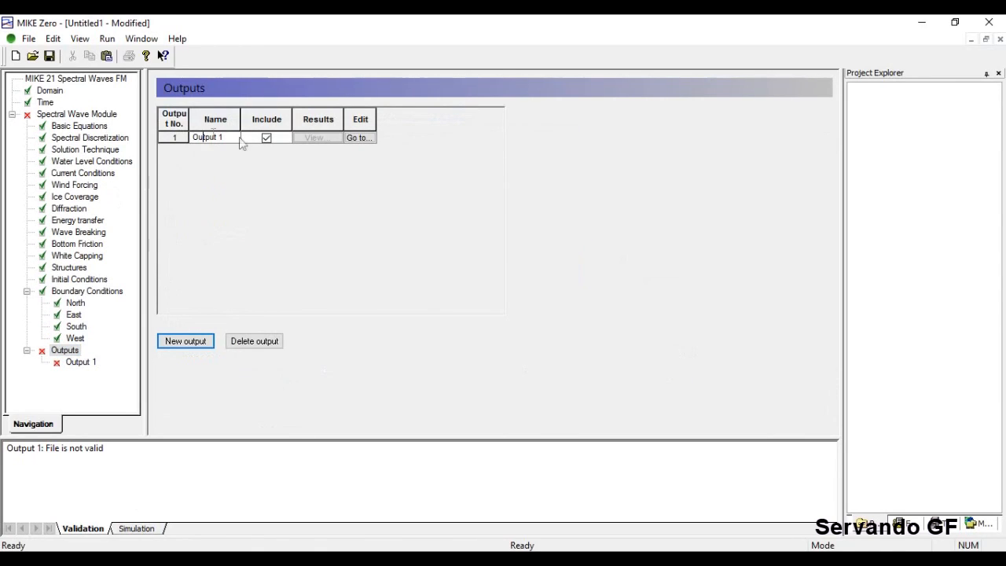
click(323, 140)
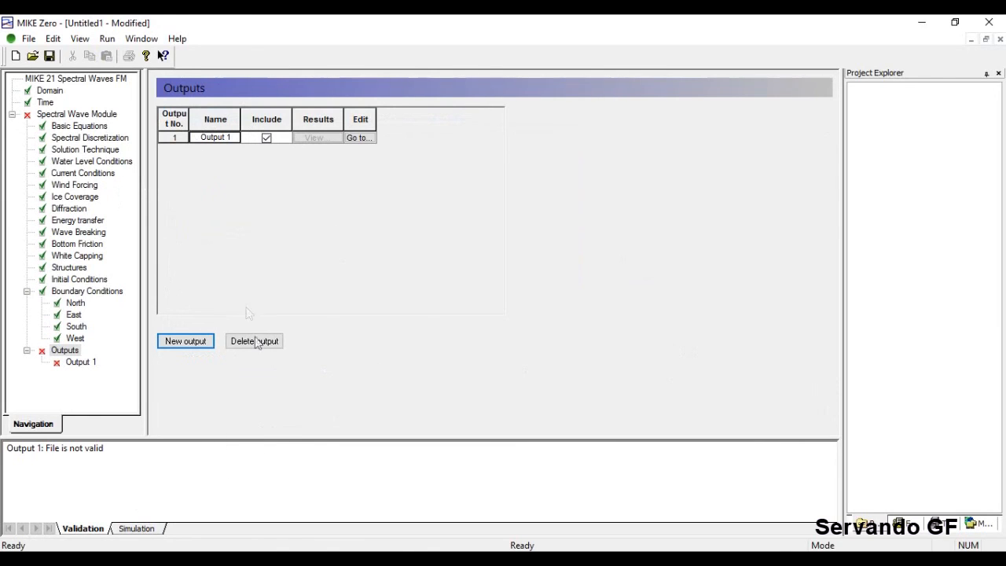
click(358, 139)
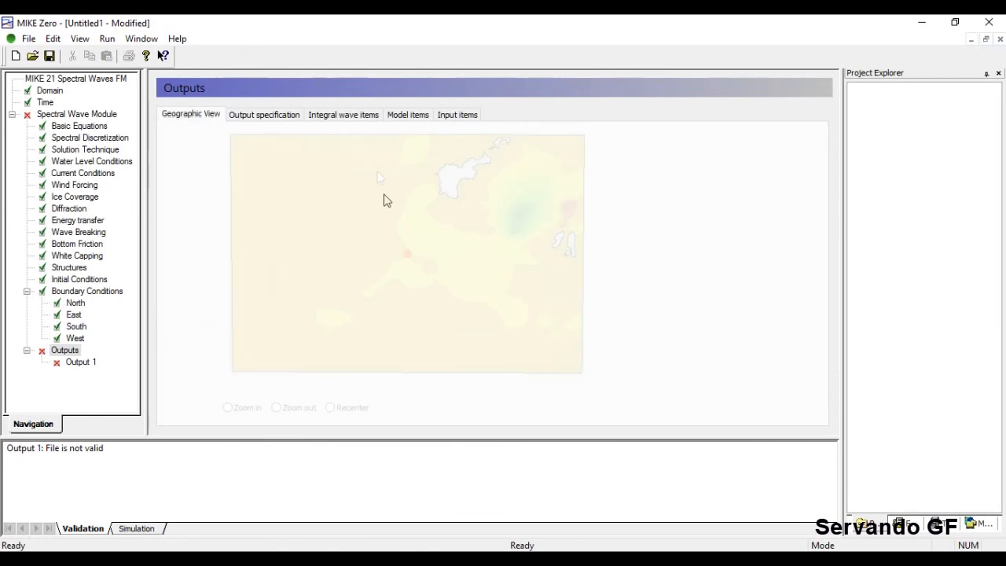
click(256, 115)
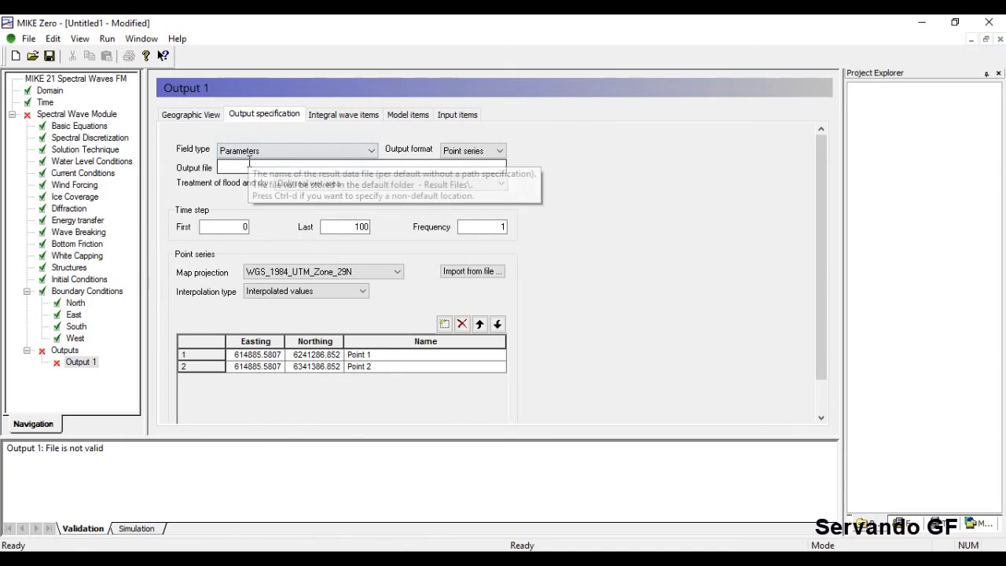
click(249, 162)
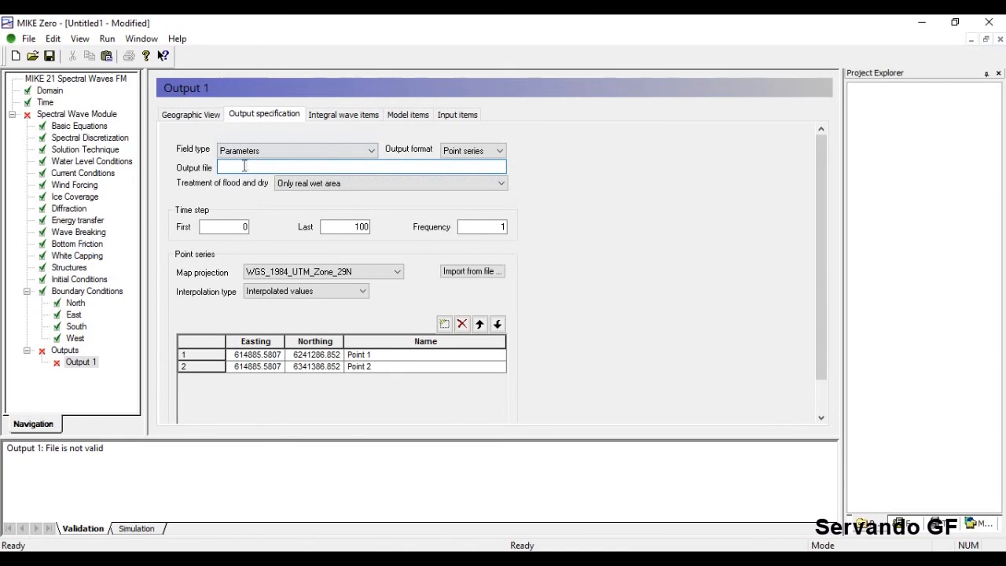
click(193, 111)
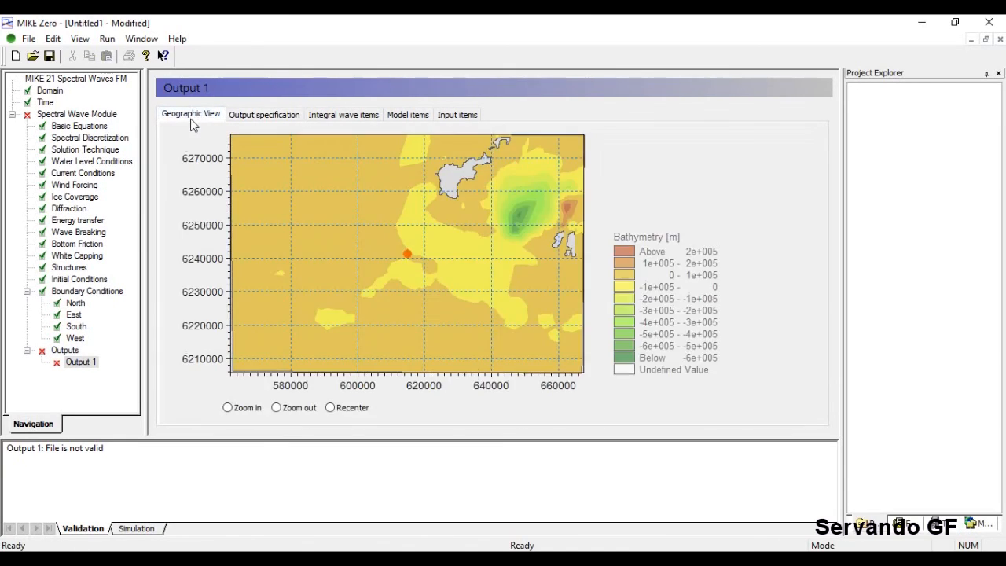